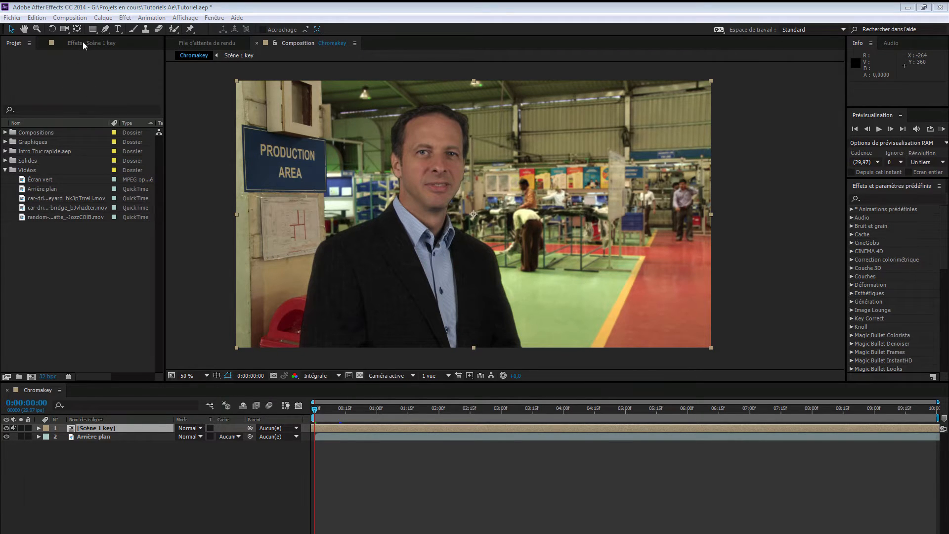
Create a new composition named "Tutoriel Ecran vert" using the HDTV 1080 29,97 preset
{"action": "left_click", "coordinate": [70, 18]}
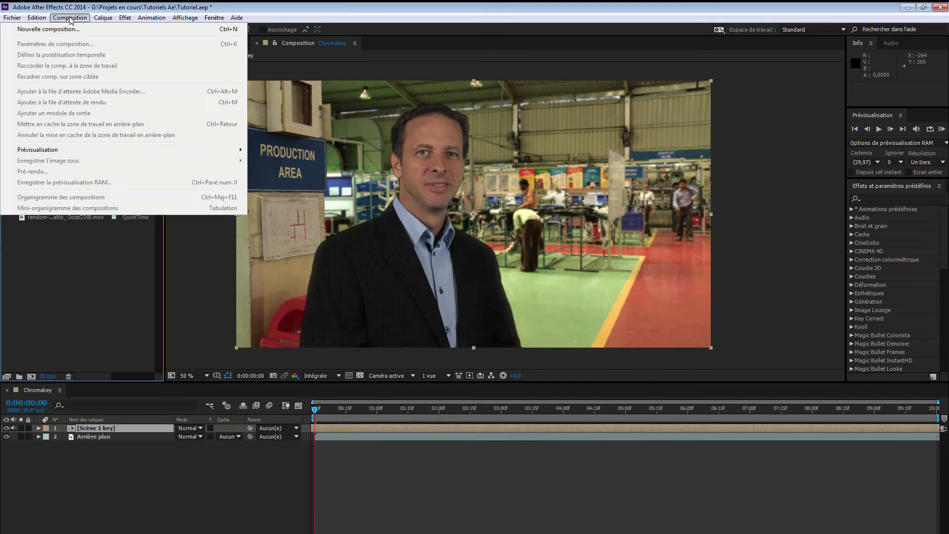
{"action": "left_click", "coordinate": [69, 29]}
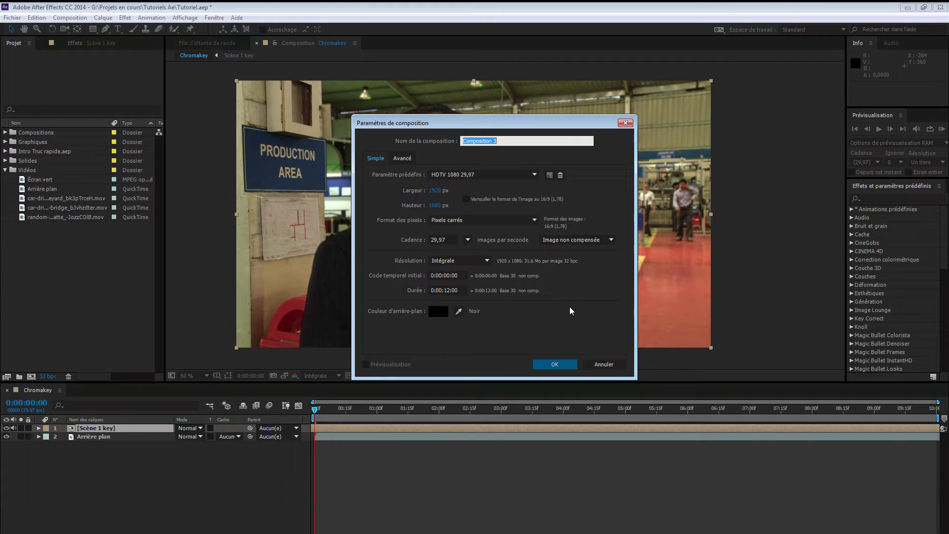
{"action": "type", "text": "Tutoriel"}
{"action": "type", "text": "Ecran vert"}
{"action": "left_click", "coordinate": [554, 364]}
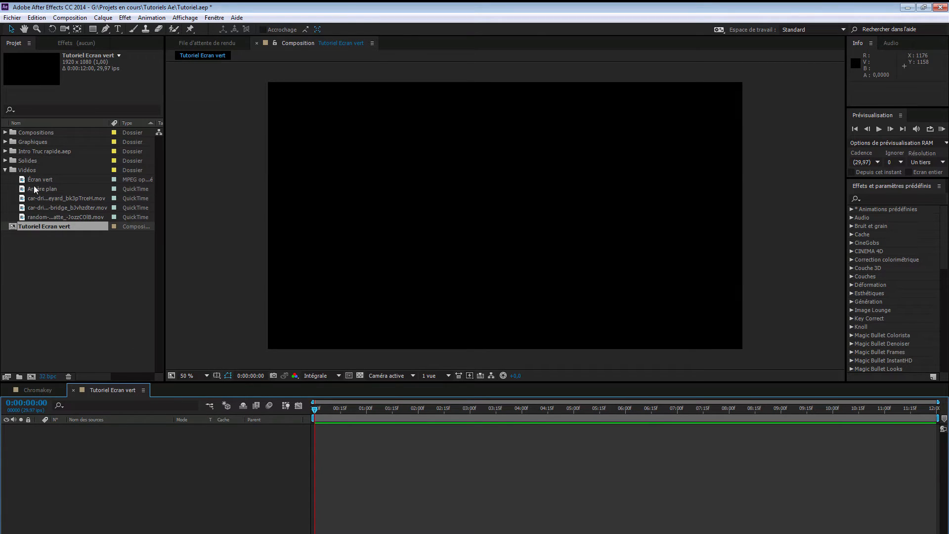
{"action": "right_click", "coordinate": [74, 265]}
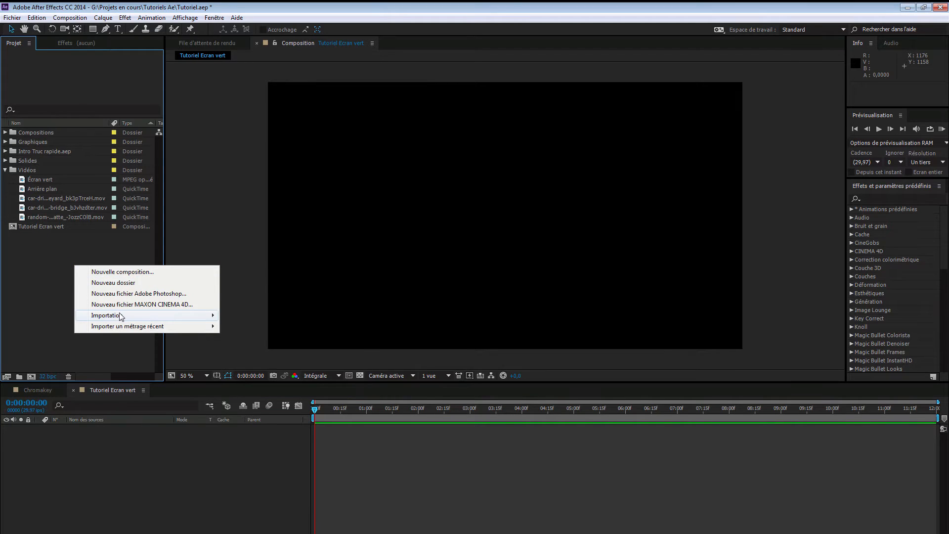
{"action": "mouse_move", "coordinate": [120, 316]}
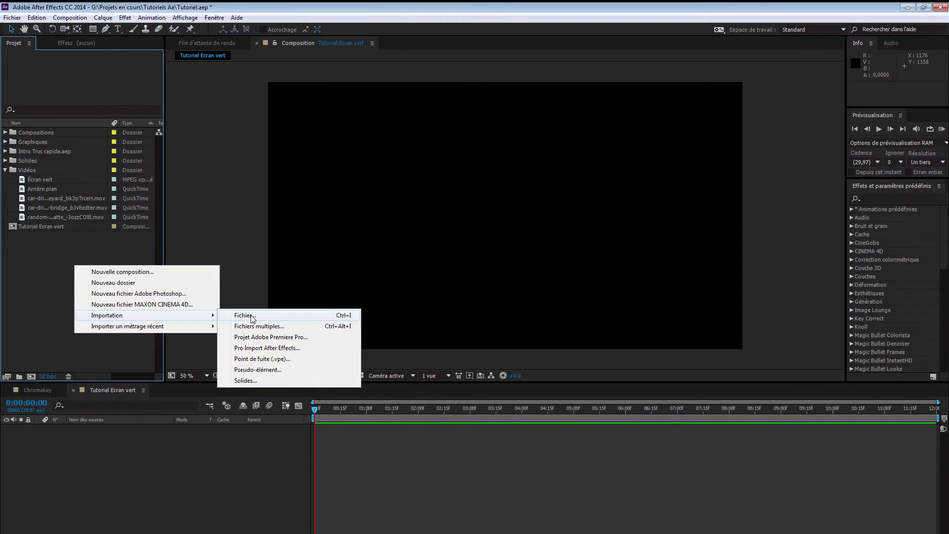
{"action": "left_click", "coordinate": [252, 316]}
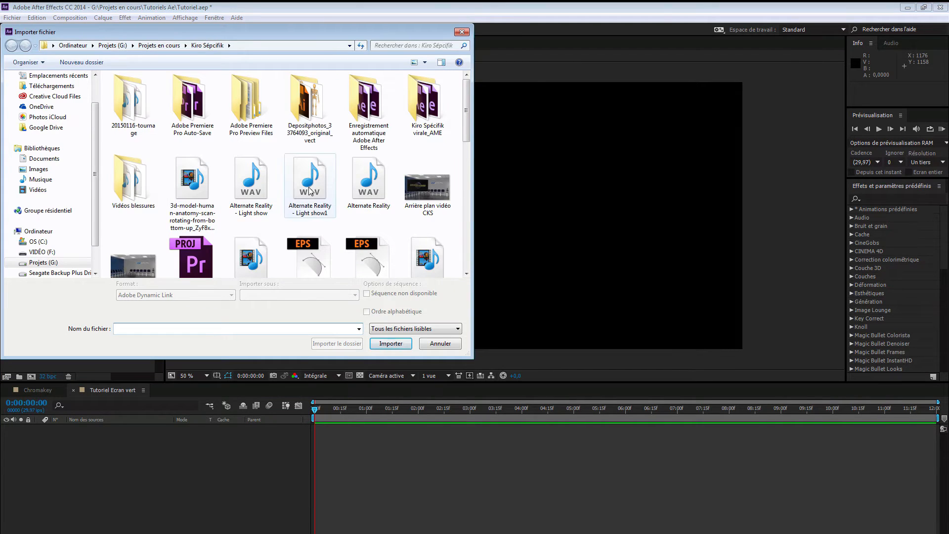
{"action": "left_click", "coordinate": [310, 191]}
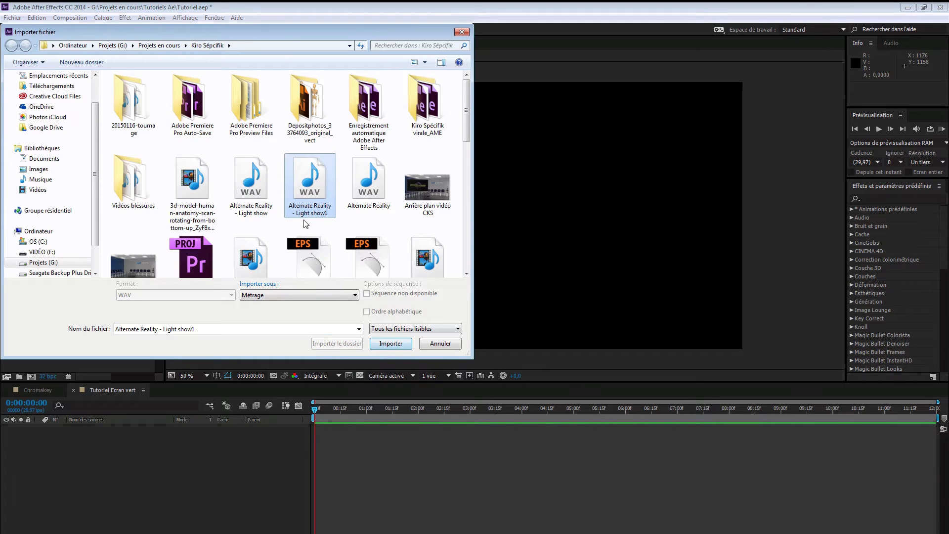
{"action": "left_click", "coordinate": [440, 343]}
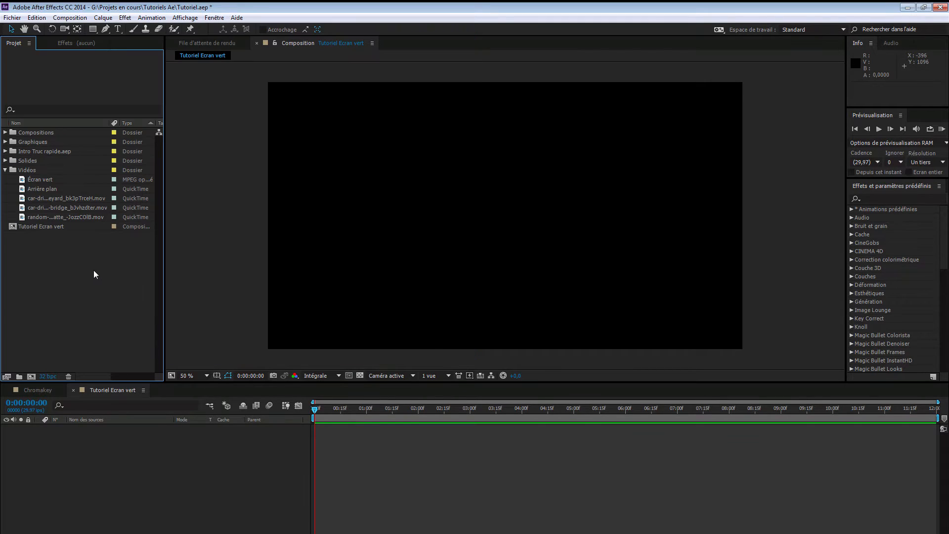
Add the Écran vert clip as a layer at the start of the new composition
{"action": "left_click", "coordinate": [40, 179]}
{"action": "left_click_drag", "start_coordinate": [61, 179], "coordinate": [126, 431]}
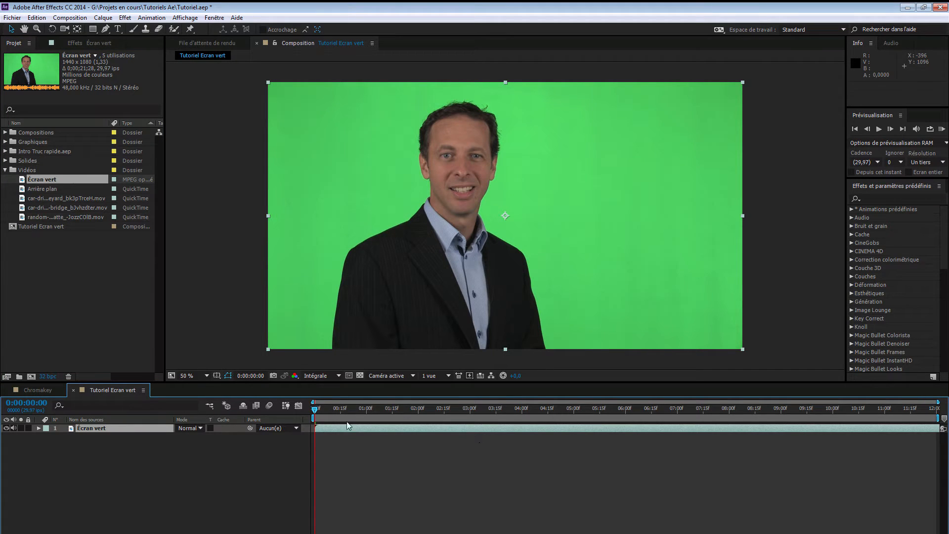
{"action": "left_click", "coordinate": [312, 410]}
Lower the composition's preview resolution to Un quart and scrub through the green-screen footage
{"action": "left_click", "coordinate": [322, 375]}
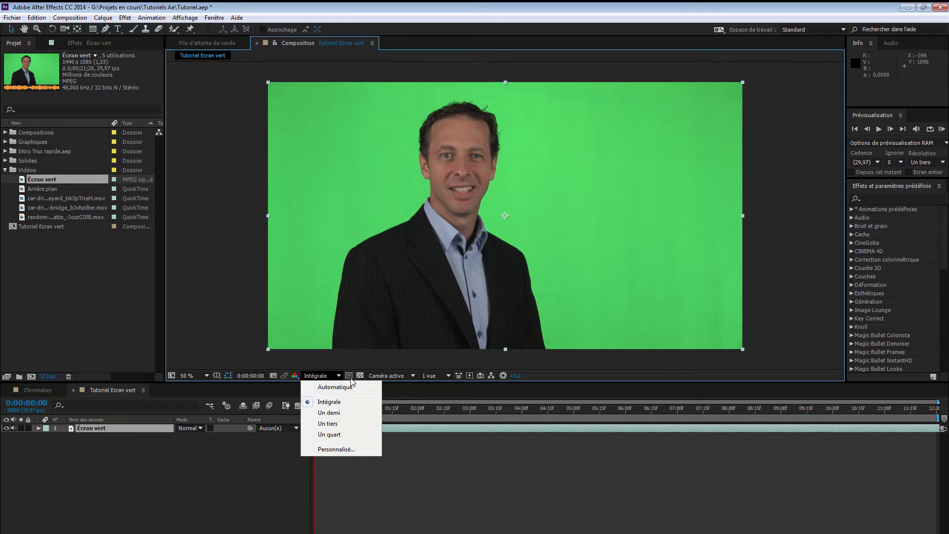
{"action": "left_click", "coordinate": [339, 435]}
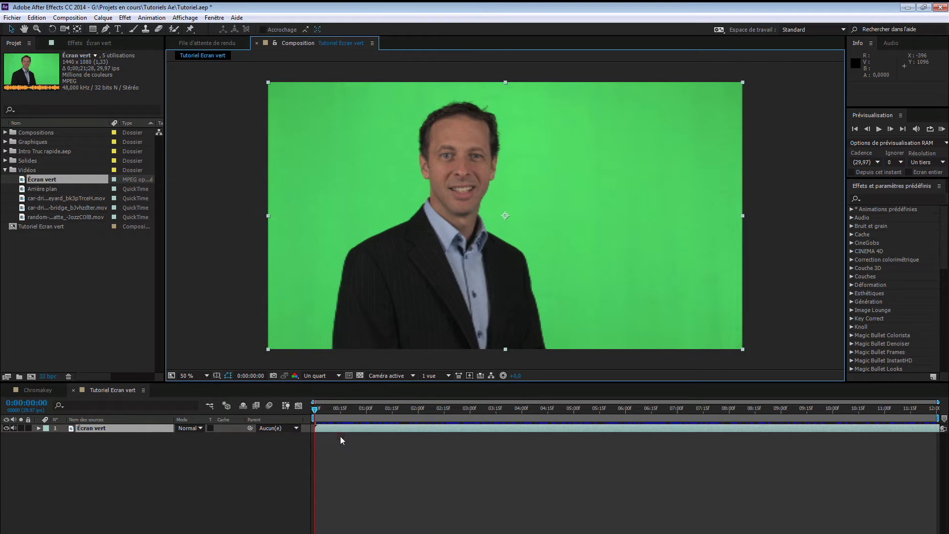
{"action": "left_click_drag", "start_coordinate": [315, 410], "coordinate": [447, 397]}
{"action": "left_click_drag", "start_coordinate": [575, 394], "coordinate": [282, 412]}
Shift the Écran vert layer about 6 seconds 15 frames earlier and set the preview resolution to Intégrale
{"action": "left_click_drag", "start_coordinate": [611, 428], "coordinate": [276, 422]}
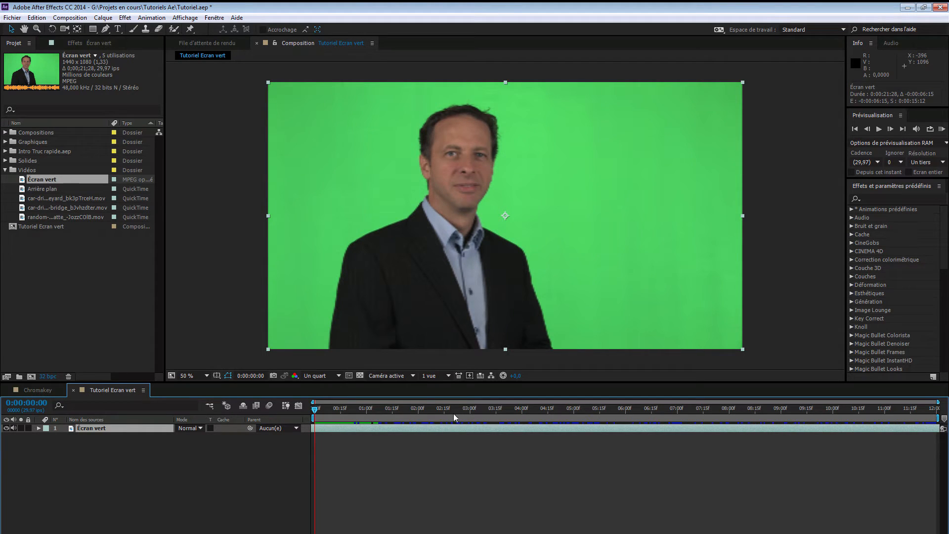
{"action": "left_click", "coordinate": [331, 374]}
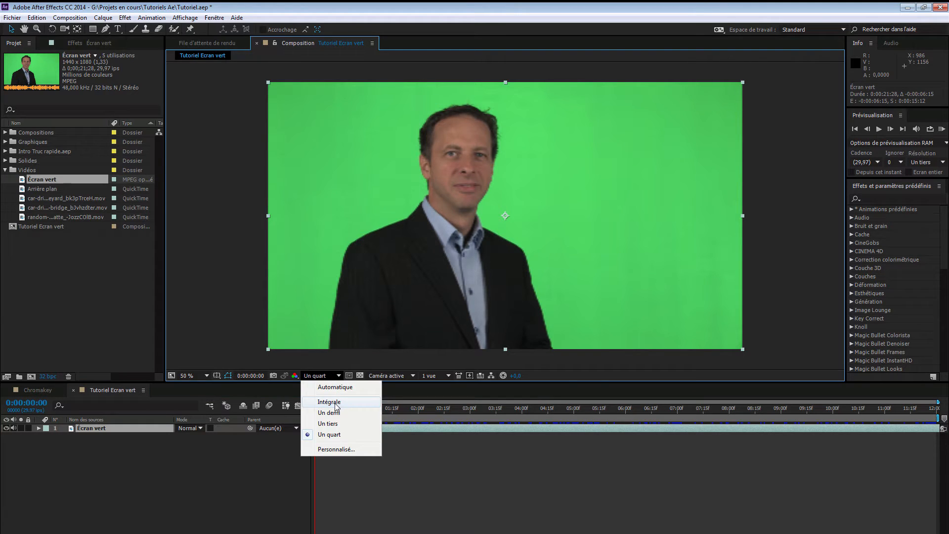
{"action": "left_click", "coordinate": [336, 402]}
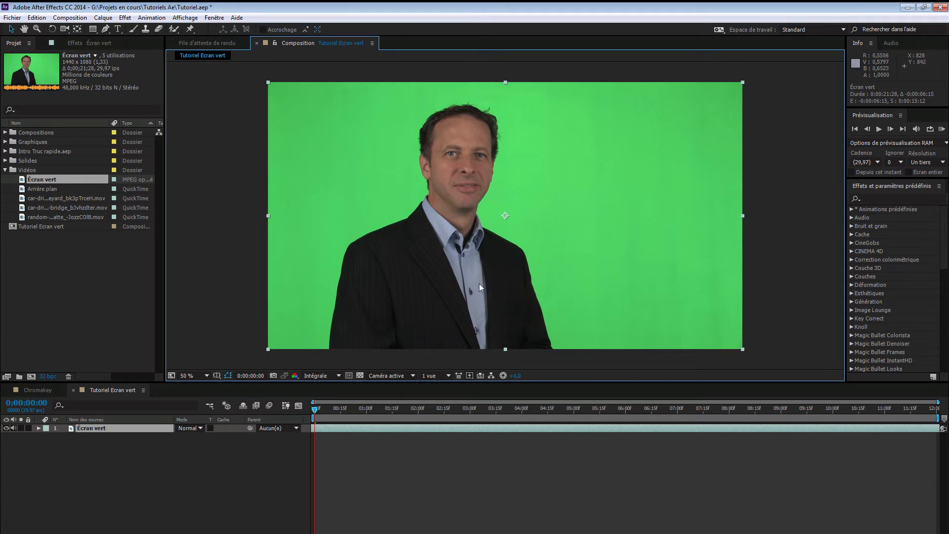
Select the Écran vert layer and show its effect controls
{"action": "left_click", "coordinate": [114, 429]}
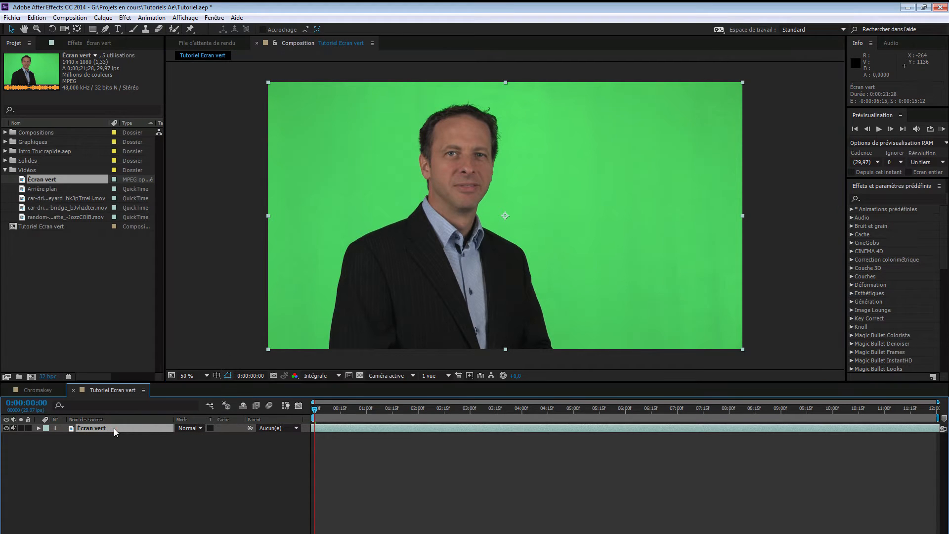
{"action": "left_click", "coordinate": [78, 44]}
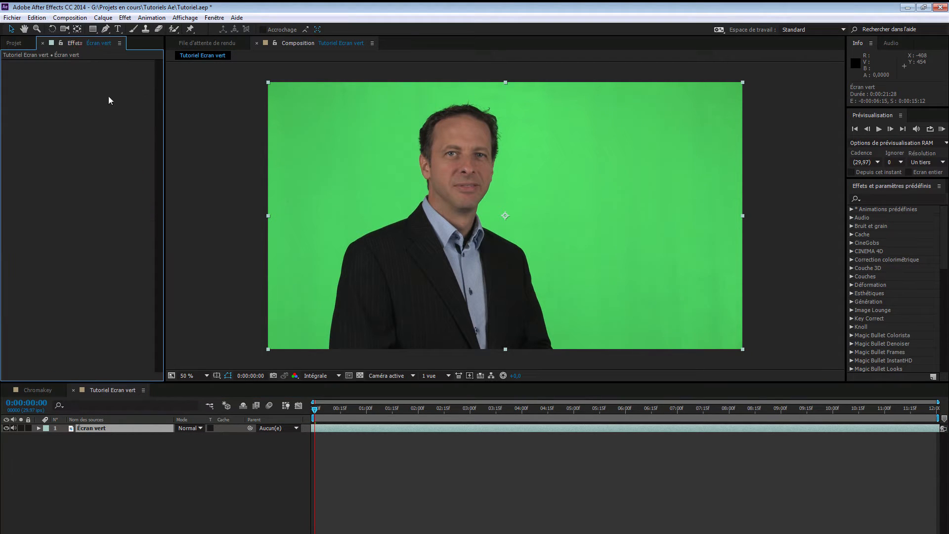
{"action": "right_click", "coordinate": [70, 109]}
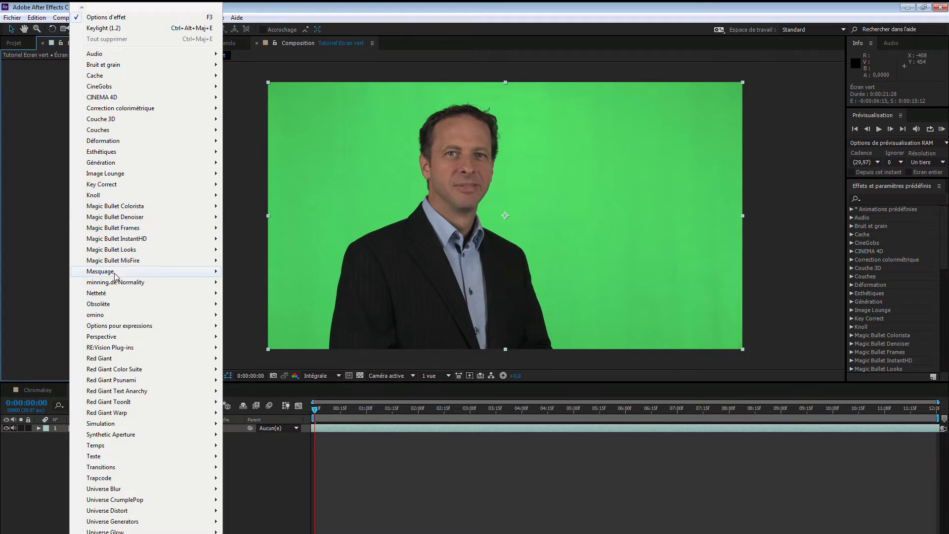
{"action": "left_click", "coordinate": [52, 235]}
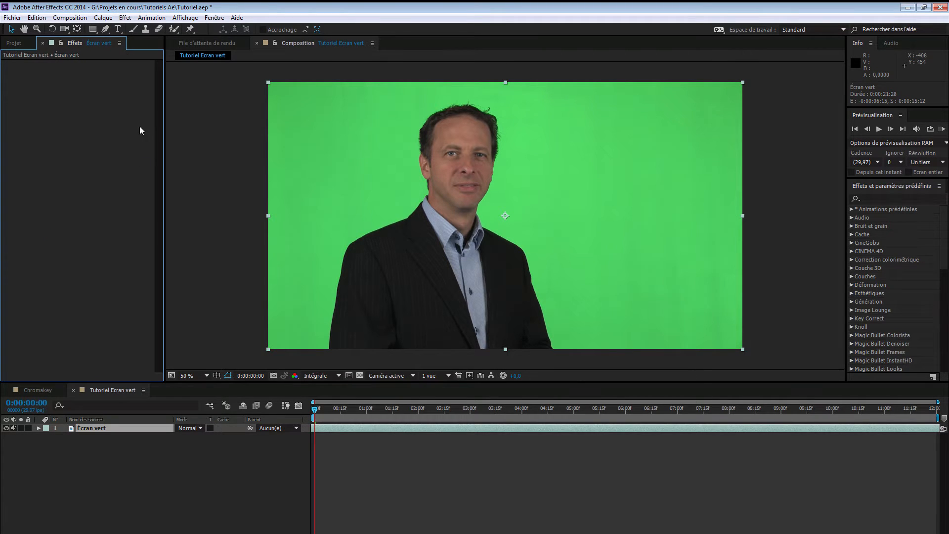
{"action": "left_click", "coordinate": [124, 18]}
{"action": "left_click", "coordinate": [124, 20]}
{"action": "right_click", "coordinate": [70, 85]}
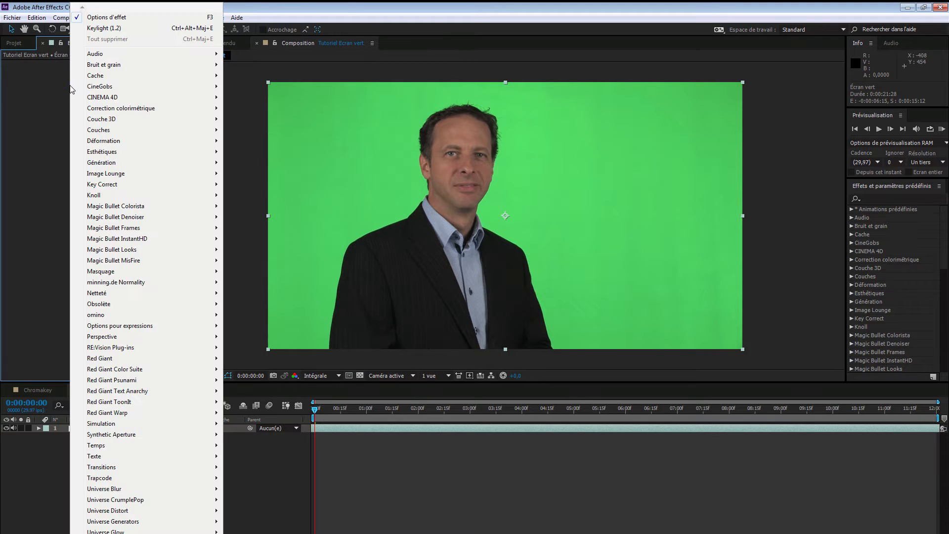
{"action": "left_click", "coordinate": [44, 108]}
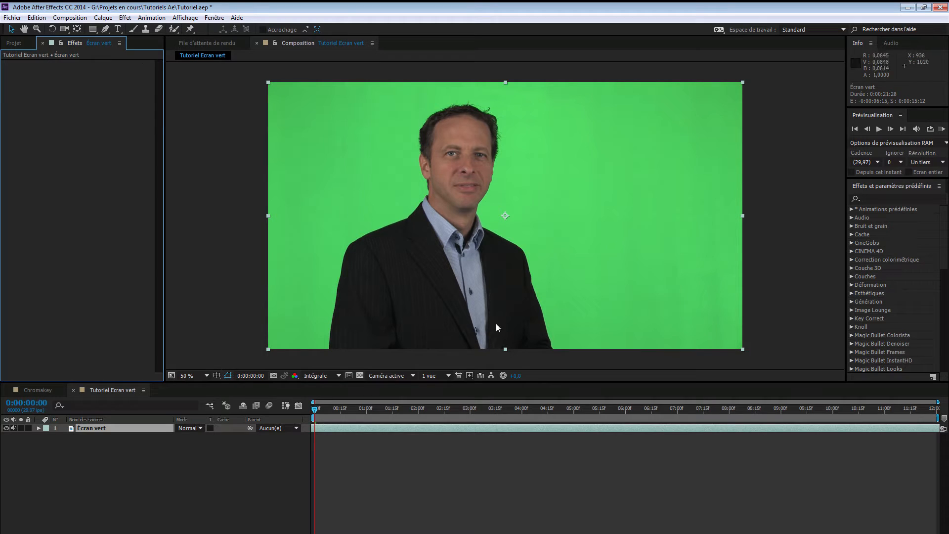
Apply the Keylight (1.2) effect to the Écran vert layer
{"action": "right_click", "coordinate": [83, 104]}
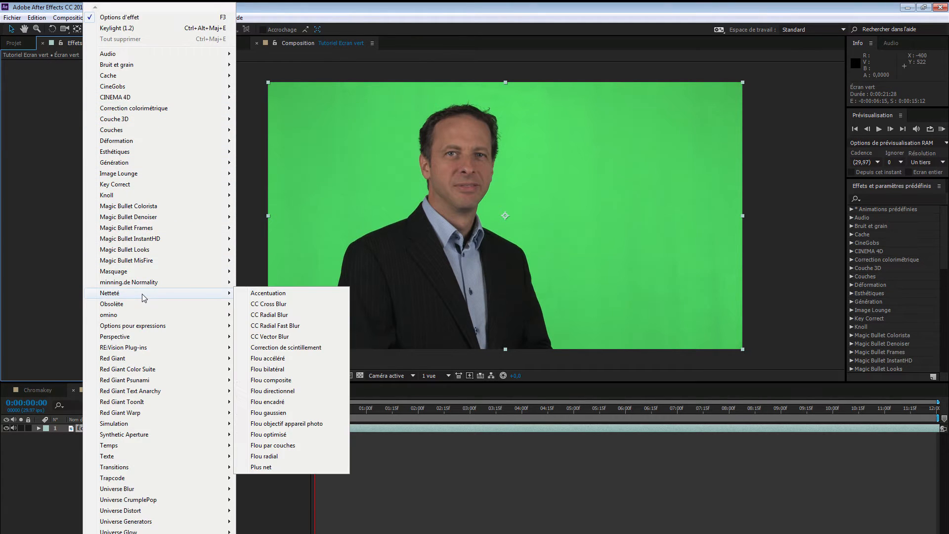
{"action": "mouse_move", "coordinate": [145, 273]}
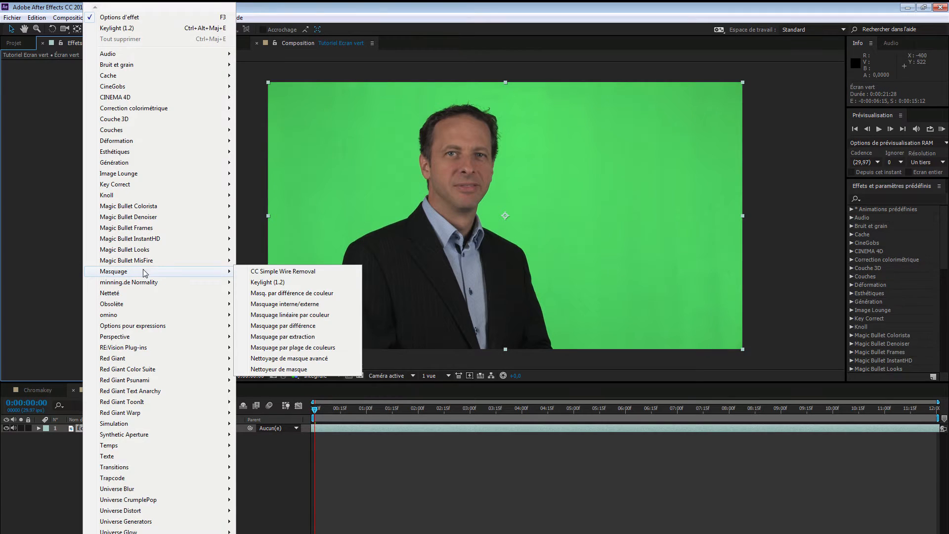
{"action": "left_click", "coordinate": [296, 285]}
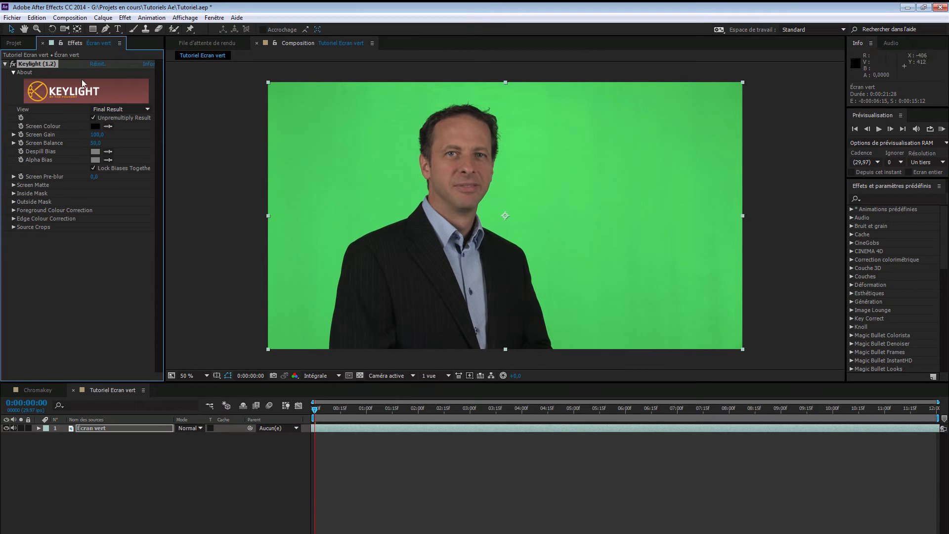
Try sampling the green backdrop beside the man as Keylight's Screen Colour, and undo it
{"action": "left_click", "coordinate": [108, 126]}
{"action": "left_click", "coordinate": [338, 169]}
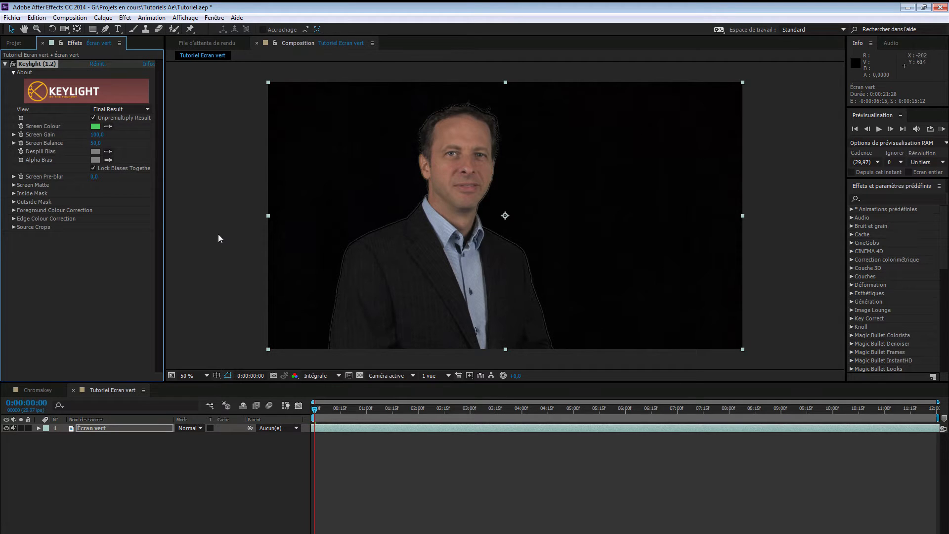
{"action": "key", "text": "ctrl+z"}
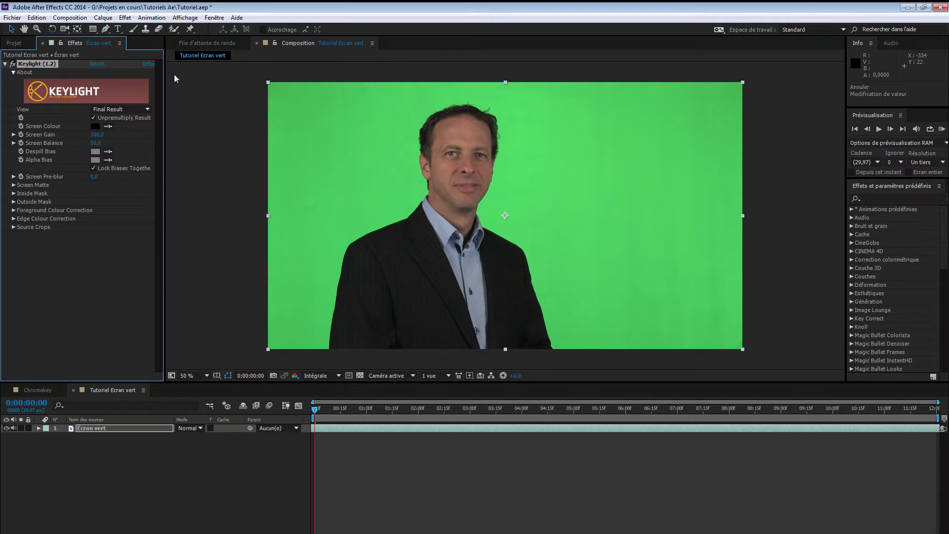
Draw a closed, loose 12-point mask around the man with the Pen tool, extending slightly below the frame's lower edge
{"action": "left_click", "coordinate": [105, 29]}
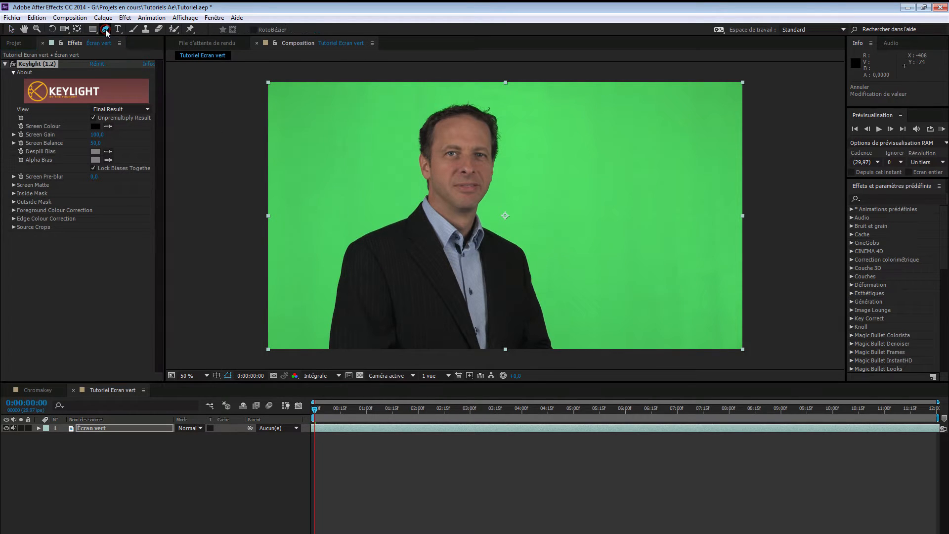
{"action": "left_click", "coordinate": [311, 357]}
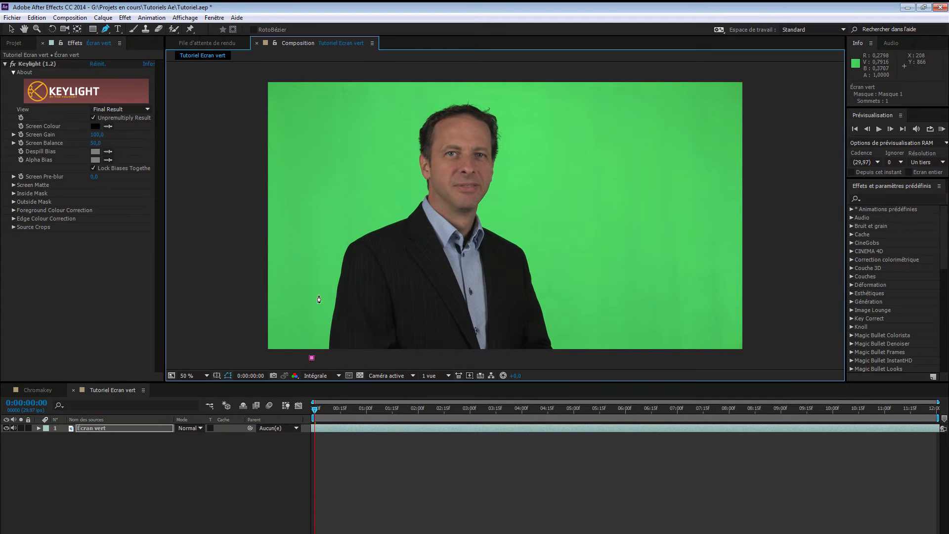
{"action": "left_click", "coordinate": [319, 270]}
{"action": "left_click", "coordinate": [347, 221]}
{"action": "left_click", "coordinate": [397, 195]}
{"action": "left_click", "coordinate": [400, 118]}
{"action": "left_click", "coordinate": [442, 89]}
{"action": "left_click", "coordinate": [492, 89]}
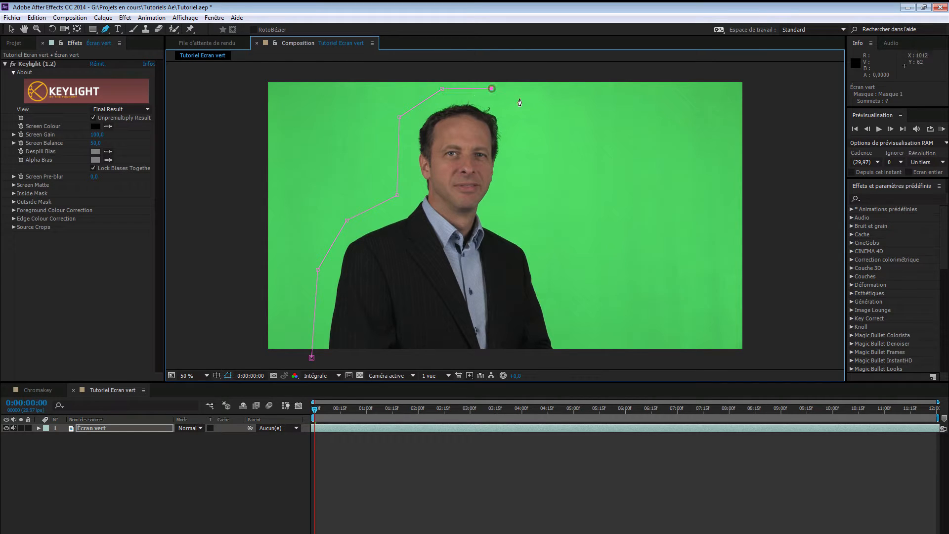
{"action": "left_click", "coordinate": [543, 167]}
{"action": "left_click", "coordinate": [514, 209]}
{"action": "left_click", "coordinate": [560, 254]}
{"action": "left_click", "coordinate": [587, 355]}
{"action": "left_click", "coordinate": [312, 358]}
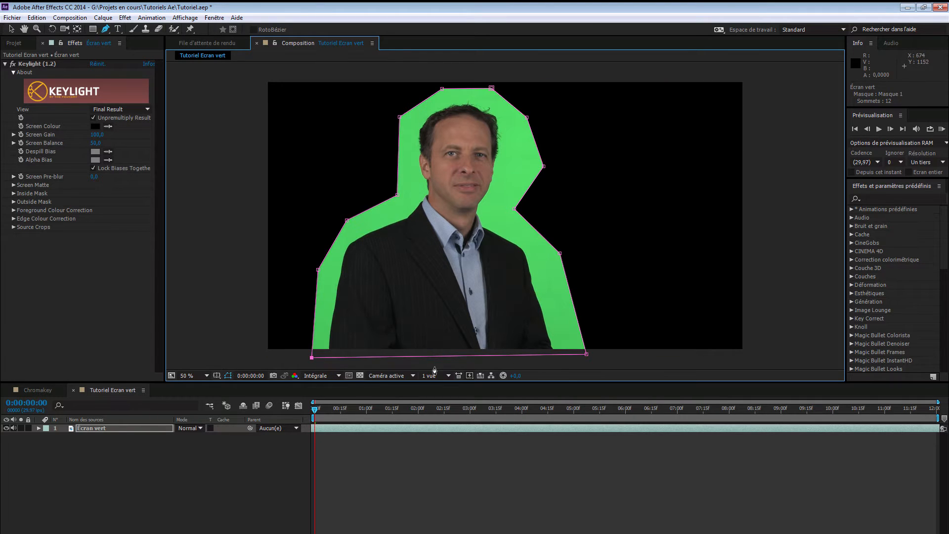
Widen the mask by moving its lower-right corner, right neck point and left neck, shoulder, arm and corner points outward
{"action": "left_click_drag", "start_coordinate": [587, 356], "coordinate": [587, 361]}
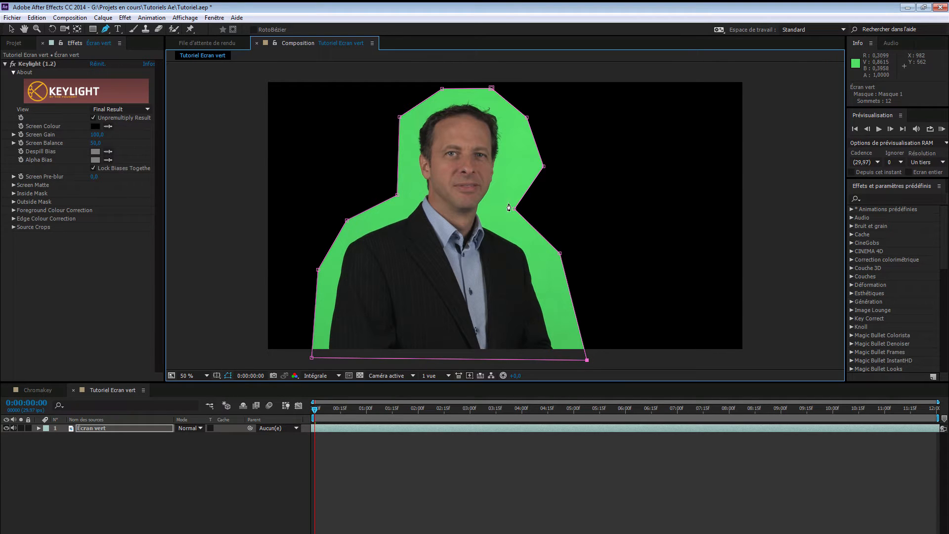
{"action": "left_click_drag", "start_coordinate": [516, 209], "coordinate": [527, 209]}
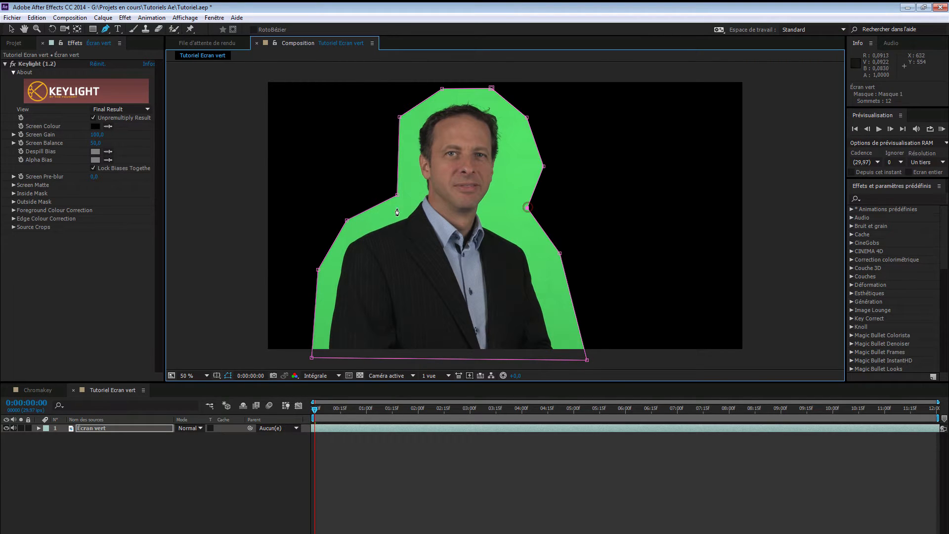
{"action": "left_click_drag", "start_coordinate": [397, 198], "coordinate": [383, 186]}
{"action": "left_click", "coordinate": [347, 220]}
{"action": "left_click_drag", "start_coordinate": [347, 221], "coordinate": [338, 215]}
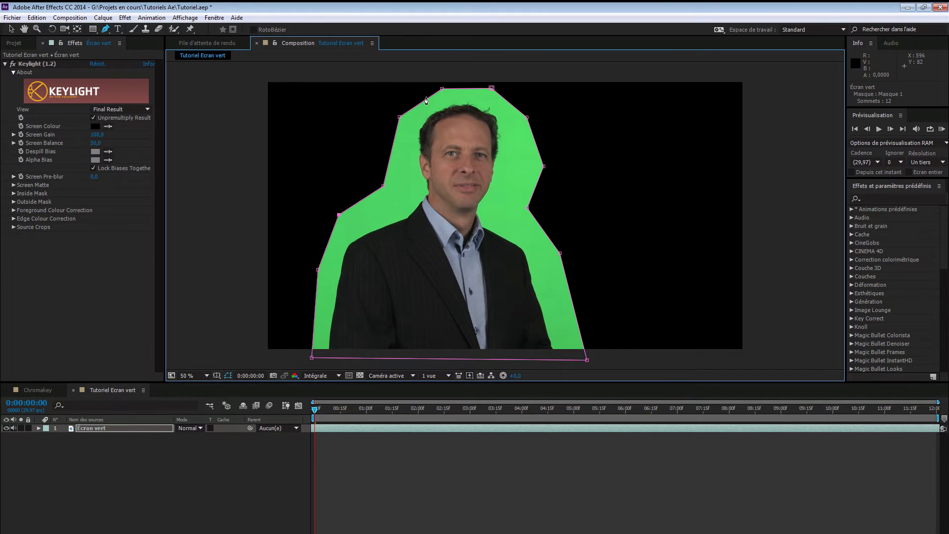
{"action": "left_click_drag", "start_coordinate": [317, 270], "coordinate": [307, 269]}
{"action": "left_click", "coordinate": [311, 357]}
{"action": "left_click_drag", "start_coordinate": [311, 357], "coordinate": [302, 359]}
{"action": "left_click_drag", "start_coordinate": [383, 187], "coordinate": [384, 194]}
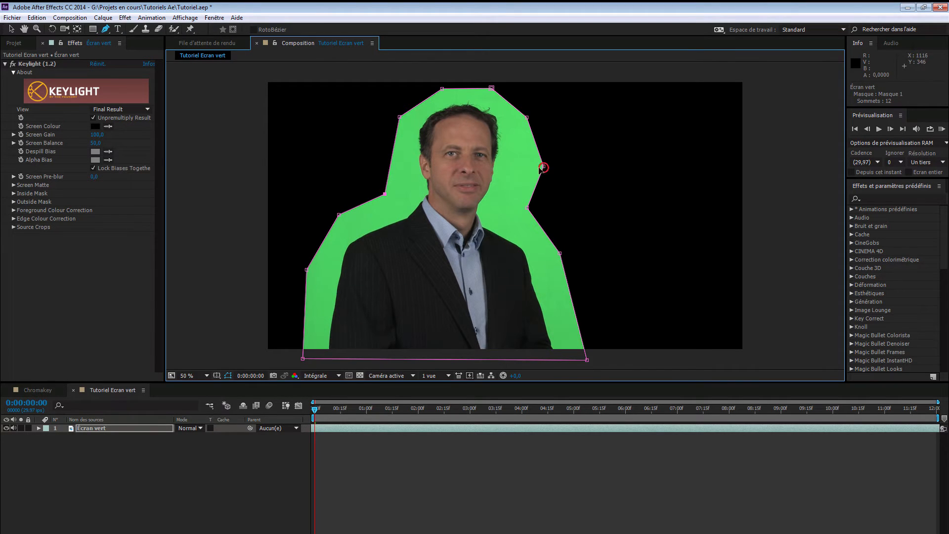
Tighten the mask's right side at the head, neck and shoulder, and add a point beside the lower right sleeve, pulled slightly outward
{"action": "left_click_drag", "start_coordinate": [543, 166], "coordinate": [533, 164]}
{"action": "left_click_drag", "start_coordinate": [527, 208], "coordinate": [516, 207]}
{"action": "left_click_drag", "start_coordinate": [560, 253], "coordinate": [552, 242]}
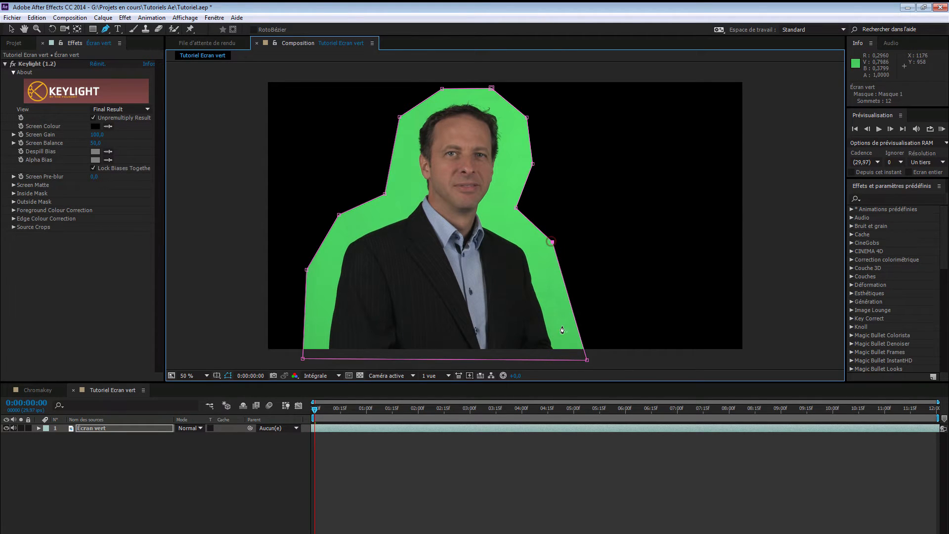
{"action": "left_click_drag", "start_coordinate": [572, 313], "coordinate": [576, 307]}
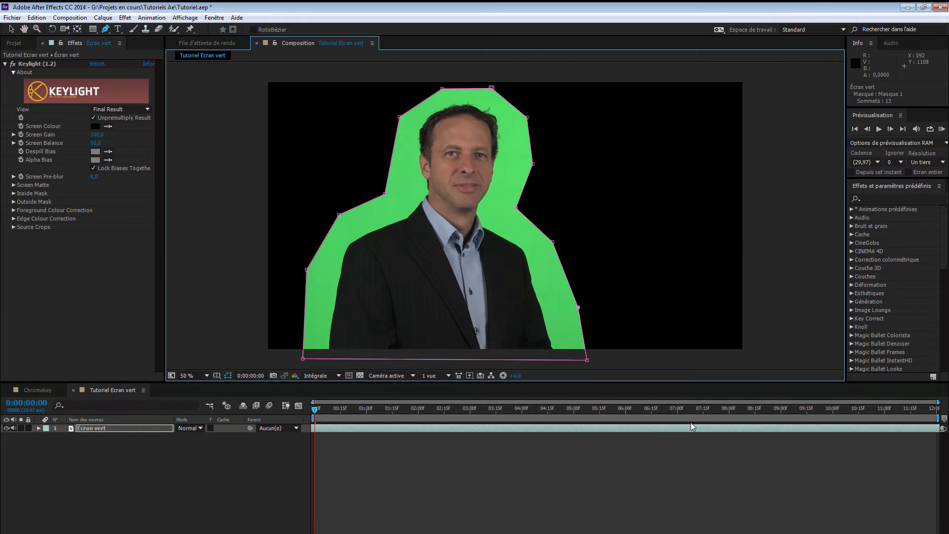
Lower the composition's preview resolution to Un quart and scrub through the footage from the start to preview it
{"action": "left_click", "coordinate": [338, 377]}
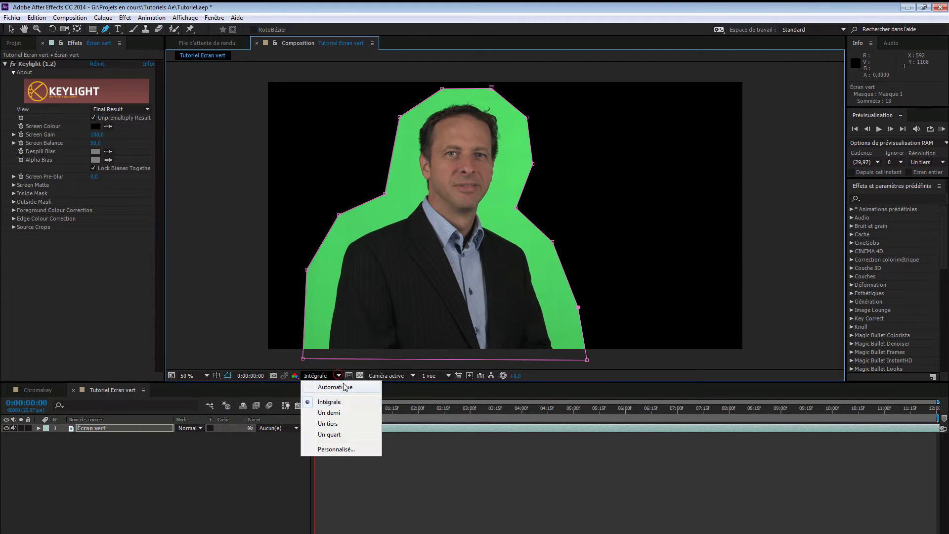
{"action": "left_click", "coordinate": [337, 437]}
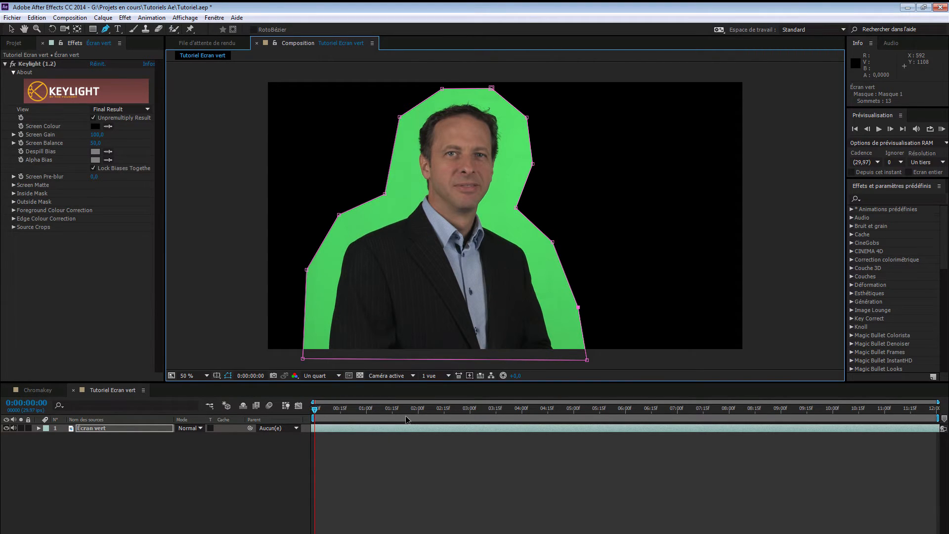
{"action": "mouse_move", "coordinate": [317, 412]}
{"action": "left_mouse_down"}
{"action": "mouse_move", "coordinate": [717, 413]}
{"action": "mouse_move", "coordinate": [770, 420]}
{"action": "mouse_move", "coordinate": [313, 413]}
{"action": "mouse_move", "coordinate": [746, 421]}
{"action": "mouse_move", "coordinate": [865, 437]}
{"action": "mouse_move", "coordinate": [314, 428]}
{"action": "left_mouse_up"}
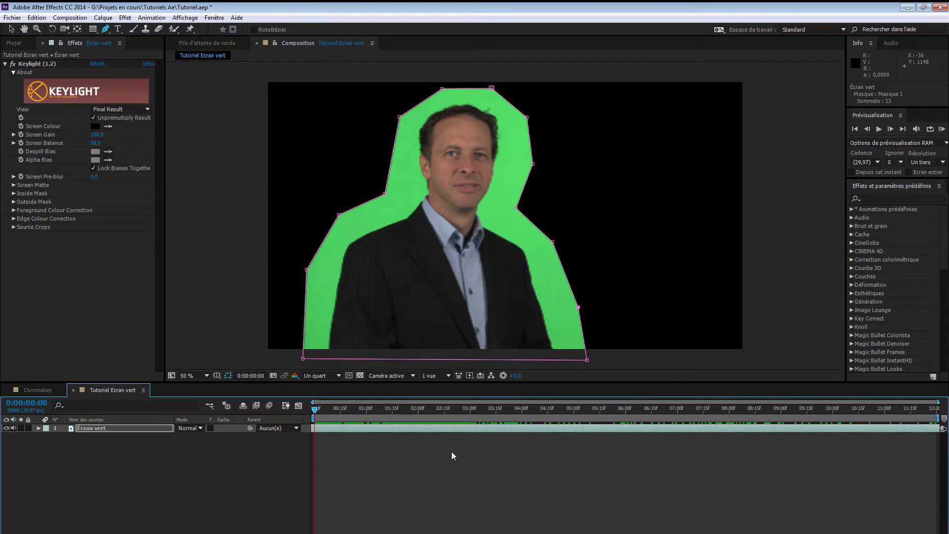
Reveal Masque 1's properties on the Écran vert layer and start keyframing Tracé du masque at 0:00:00:00
{"action": "left_click", "coordinate": [39, 428]}
{"action": "left_click", "coordinate": [48, 437]}
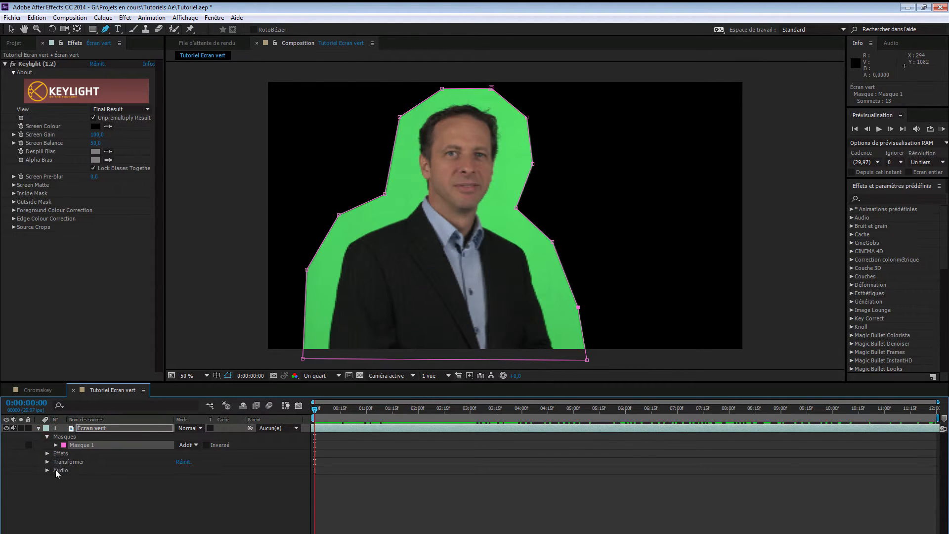
{"action": "left_click", "coordinate": [55, 445]}
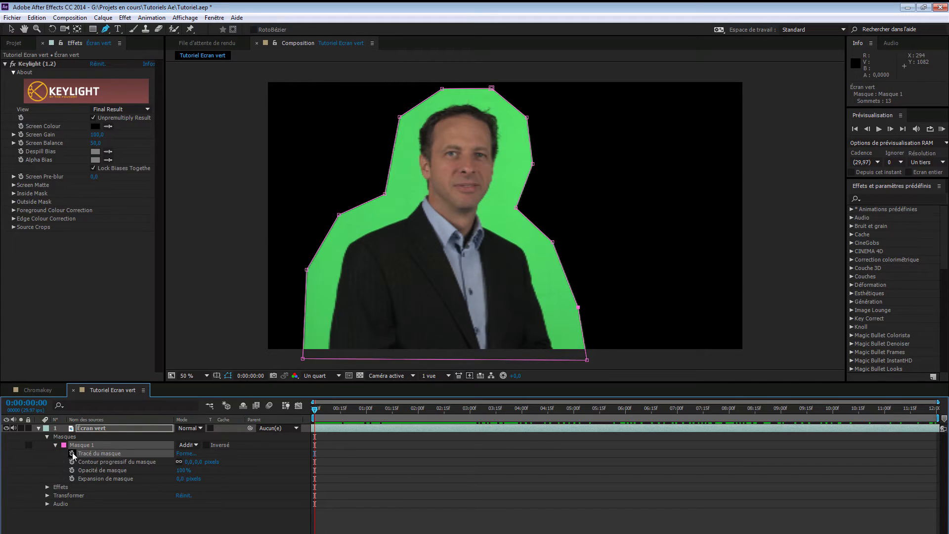
{"action": "left_click", "coordinate": [72, 453]}
At 0:00:02:00, shift the mask's points right of the man's head, neck and shoulder, plus the left head and neck points, to the right
{"action": "left_click_drag", "start_coordinate": [313, 411], "coordinate": [416, 395]}
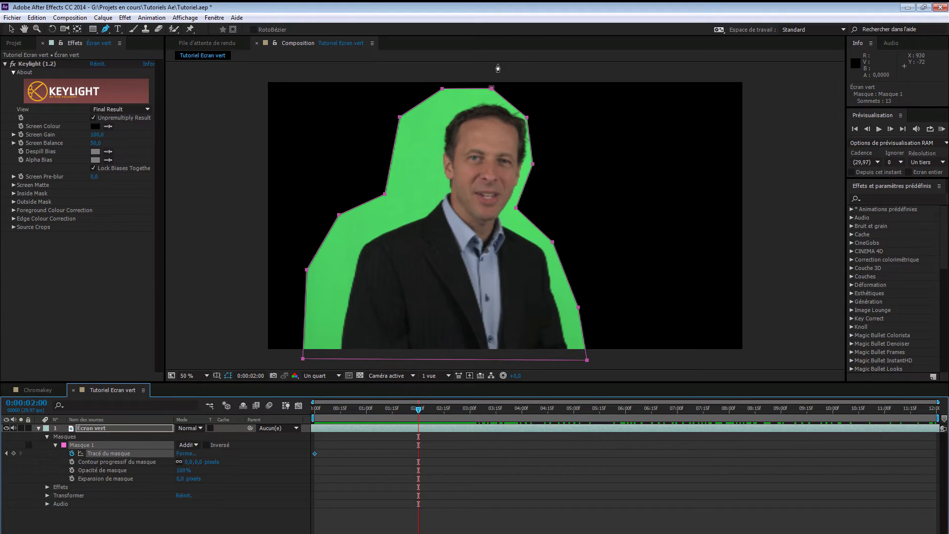
{"action": "key", "text": "v"}
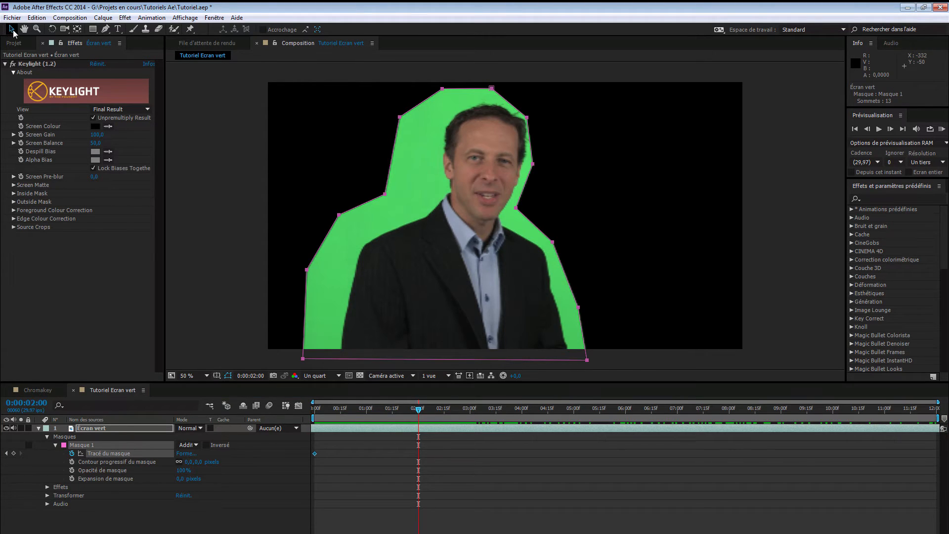
{"action": "left_click_drag", "start_coordinate": [467, 70], "coordinate": [595, 254]}
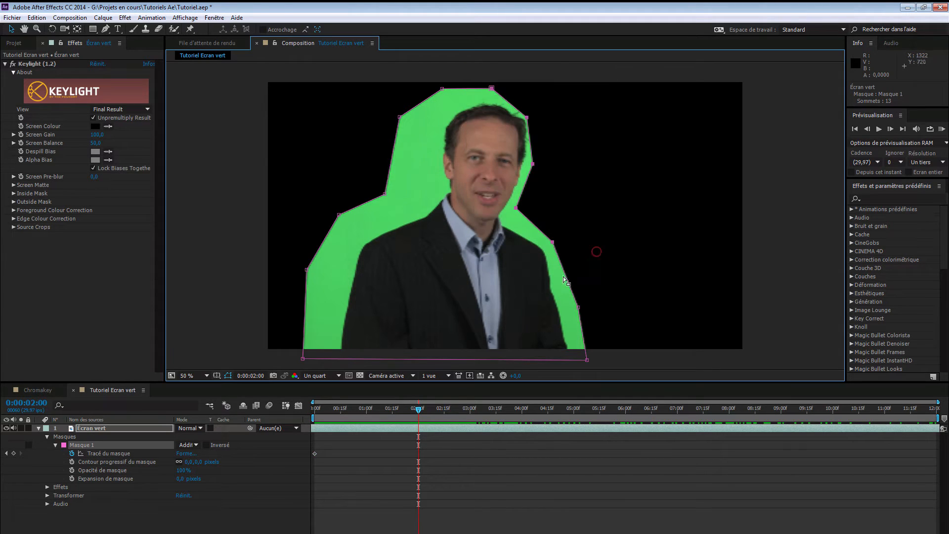
{"action": "left_click_drag", "start_coordinate": [528, 181], "coordinate": [553, 184]}
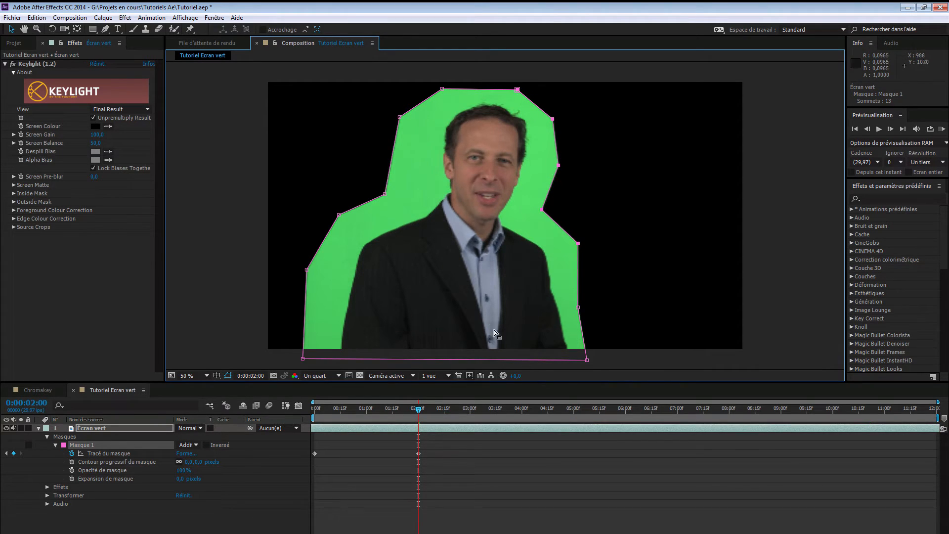
{"action": "left_click", "coordinate": [343, 73]}
{"action": "left_click_drag", "start_coordinate": [340, 70], "coordinate": [389, 215]}
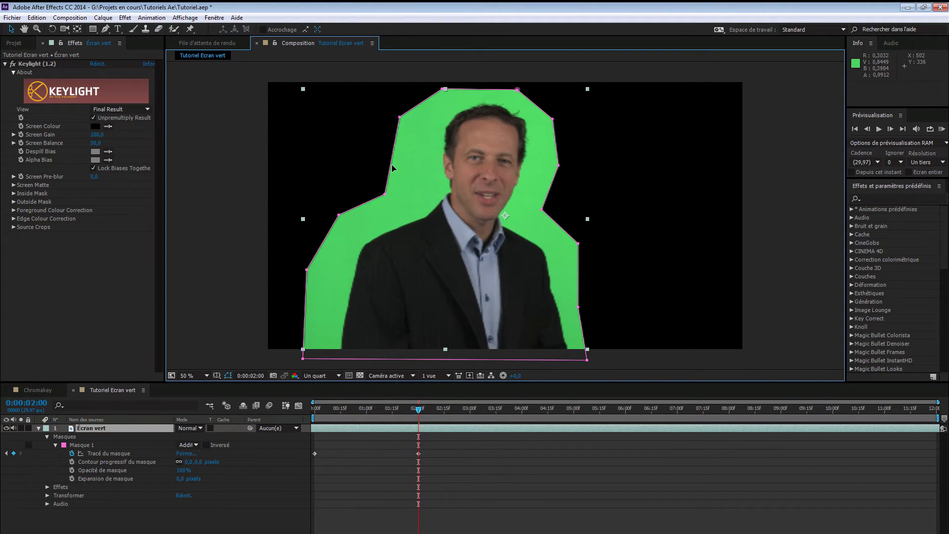
{"action": "left_click_drag", "start_coordinate": [391, 167], "coordinate": [411, 159]}
{"action": "left_click", "coordinate": [421, 443]}
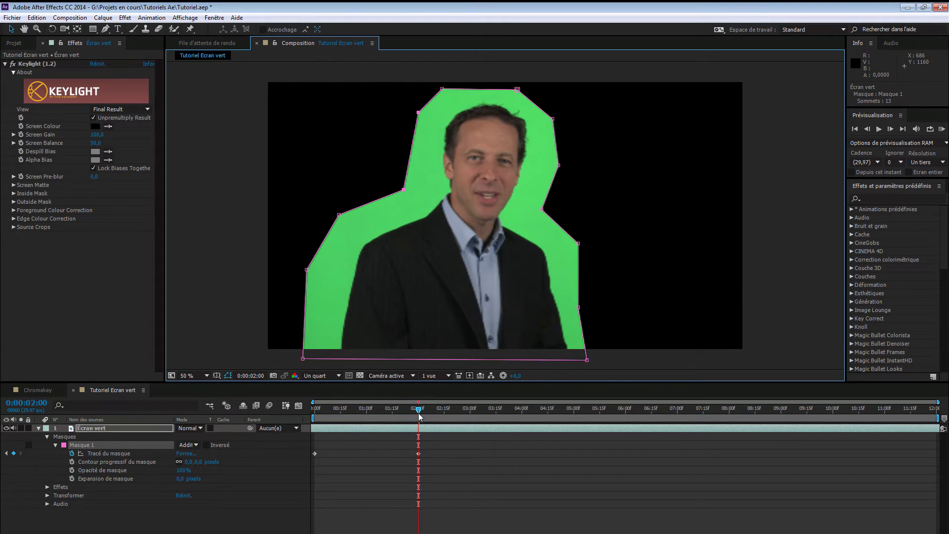
At 0:00:03:26, shift all the mask points around the head and neck to the left so they surround the man's head
{"action": "left_click_drag", "start_coordinate": [418, 413], "coordinate": [514, 426]}
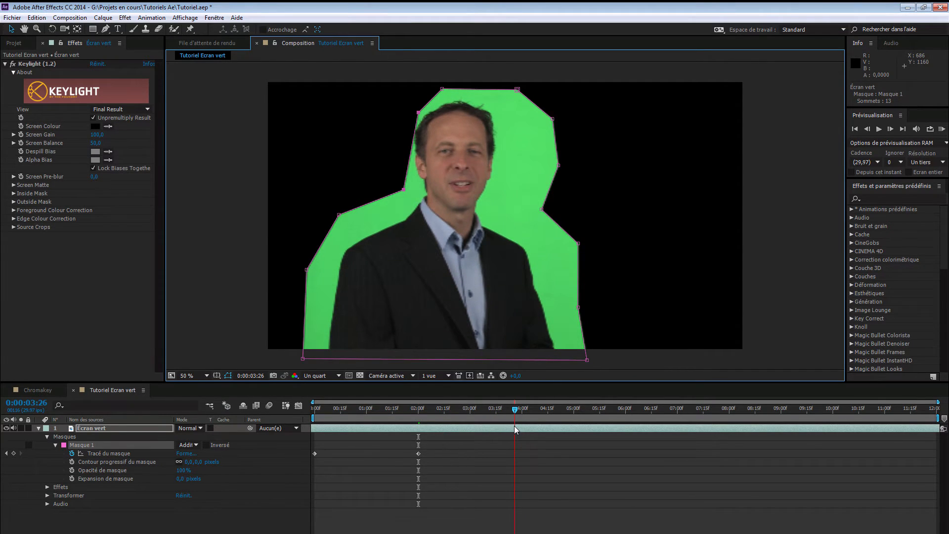
{"action": "left_click_drag", "start_coordinate": [390, 71], "coordinate": [568, 218]}
{"action": "left_click_drag", "start_coordinate": [549, 188], "coordinate": [521, 187]}
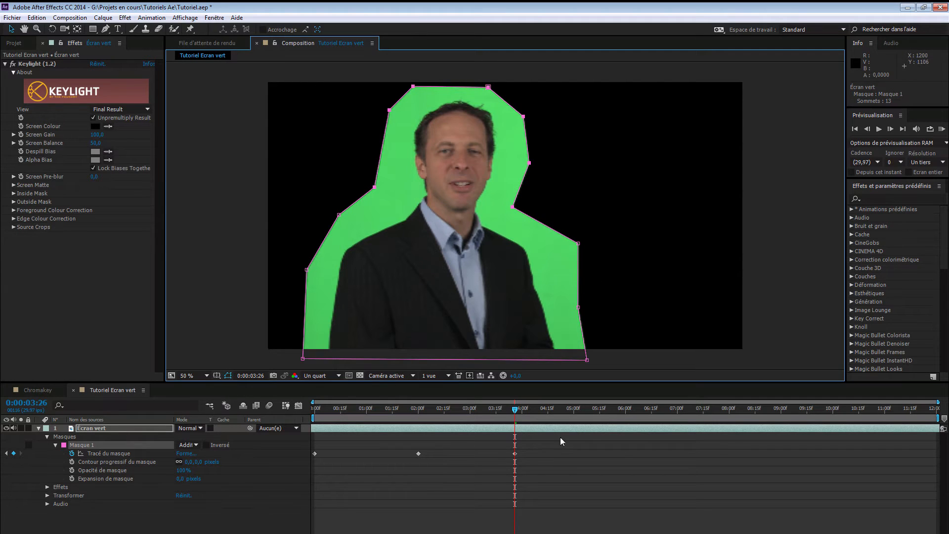
Check the mask's motion, and at 0:00:07:08 shift the head and neck points right around the man's head
{"action": "left_click_drag", "start_coordinate": [515, 410], "coordinate": [446, 377]}
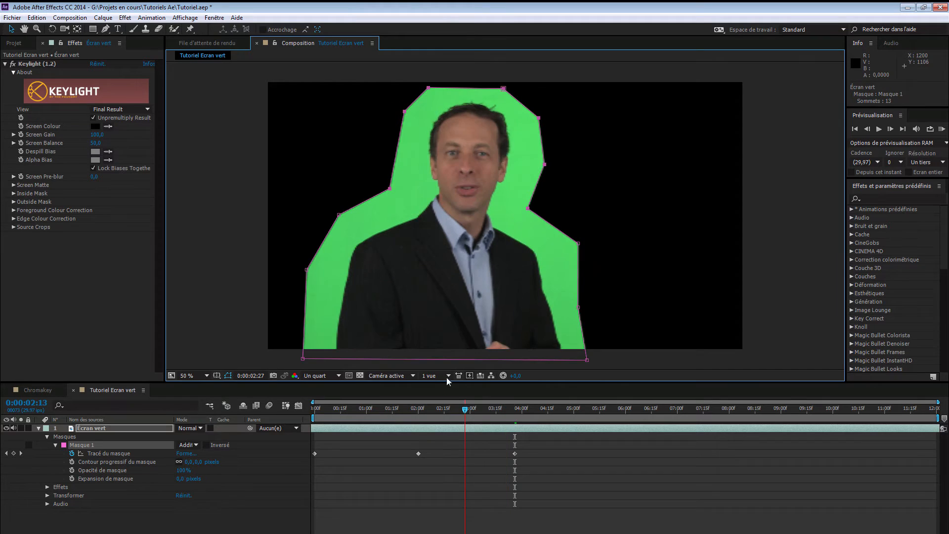
{"action": "left_click_drag", "start_coordinate": [297, 367], "coordinate": [687, 416]}
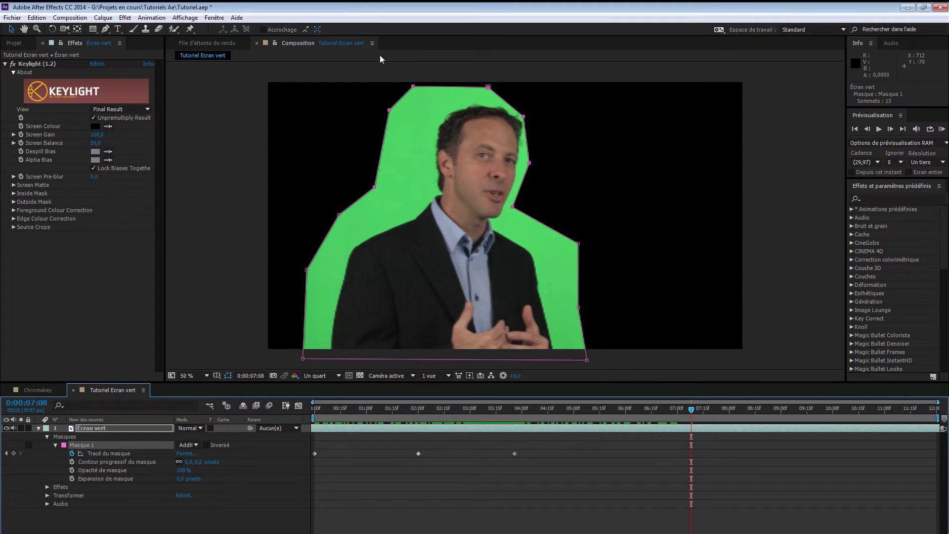
{"action": "left_click_drag", "start_coordinate": [364, 71], "coordinate": [573, 213]}
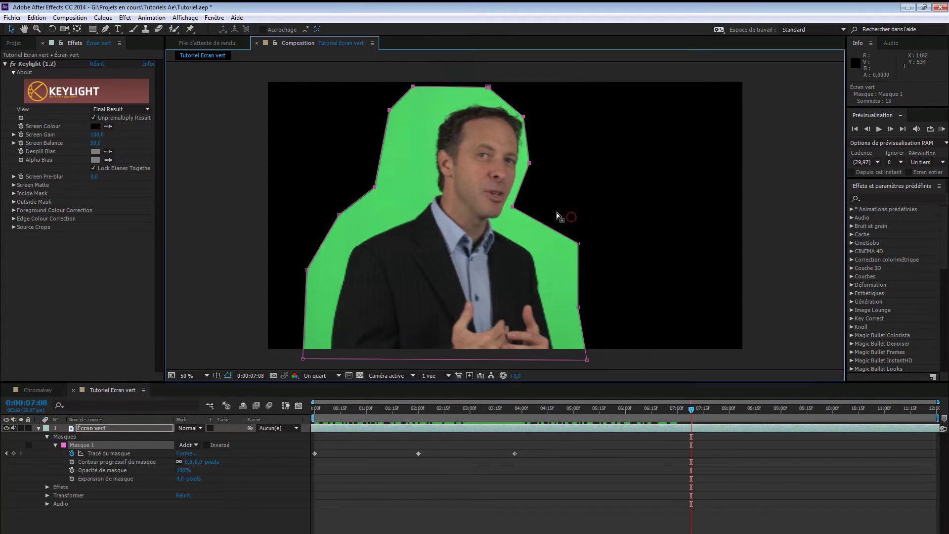
{"action": "left_click", "coordinate": [521, 186]}
{"action": "left_click_drag", "start_coordinate": [540, 192], "coordinate": [547, 185]}
Retime the third mask path keyframe to 0:00:04:01 and the fourth to 0:00:07:24
{"action": "left_click_drag", "start_coordinate": [691, 410], "coordinate": [641, 393]}
{"action": "left_click_drag", "start_coordinate": [517, 453], "coordinate": [523, 453]}
{"action": "left_click_drag", "start_coordinate": [482, 408], "coordinate": [659, 415]}
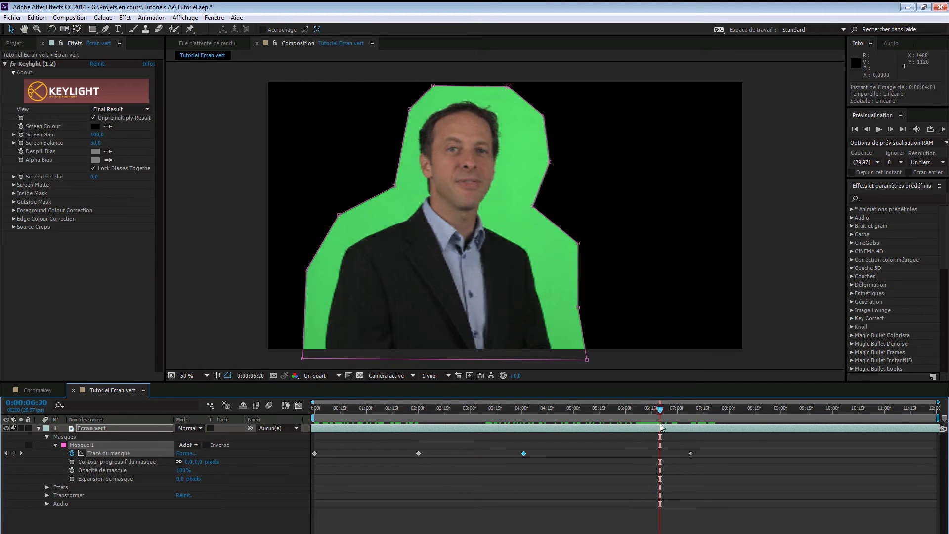
{"action": "left_click_drag", "start_coordinate": [691, 454], "coordinate": [720, 454]}
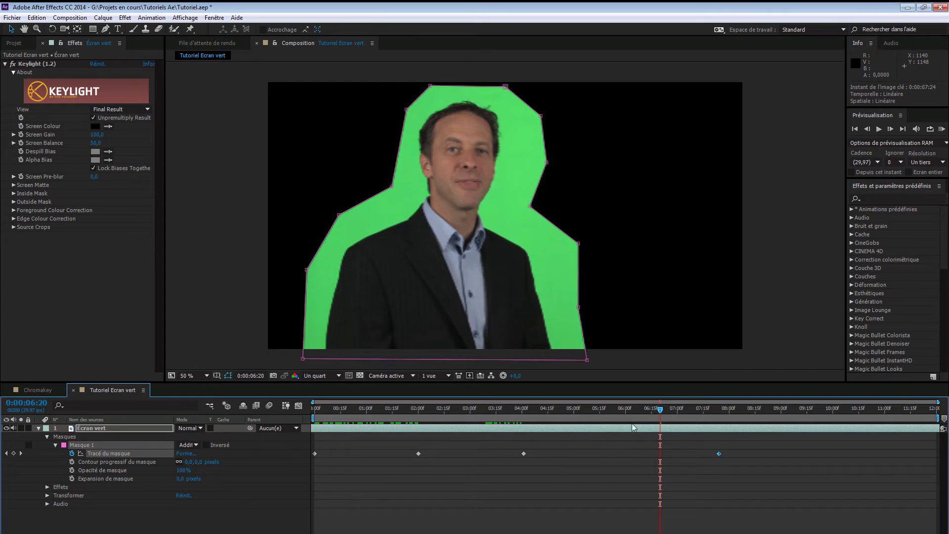
At 0:00:06:20, shift the mask points around the head and neck slightly left
{"action": "left_click_drag", "start_coordinate": [378, 73], "coordinate": [573, 208]}
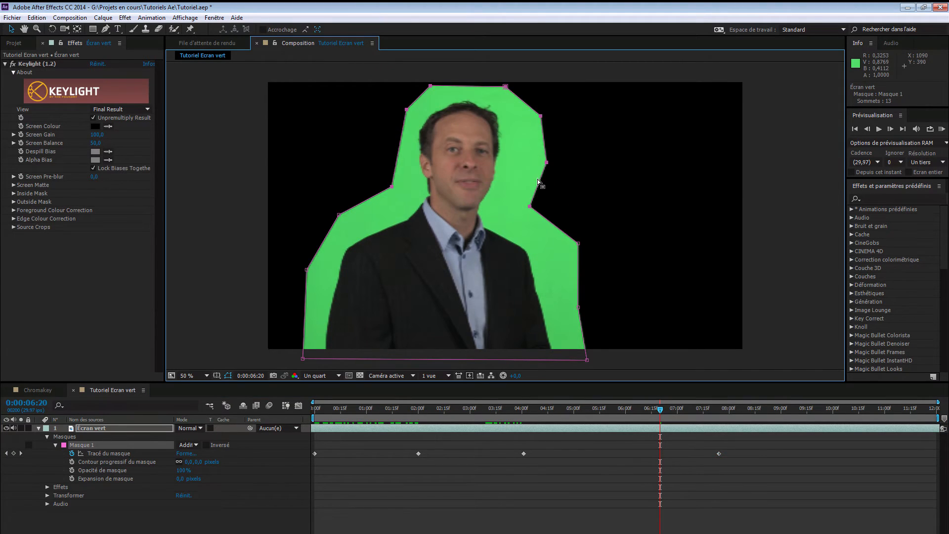
{"action": "left_click_drag", "start_coordinate": [539, 180], "coordinate": [528, 184]}
At 0:00:09:06, shift the left head and neck points, as well as the right ones, to the left around the man's head
{"action": "left_click_drag", "start_coordinate": [661, 414], "coordinate": [791, 427]}
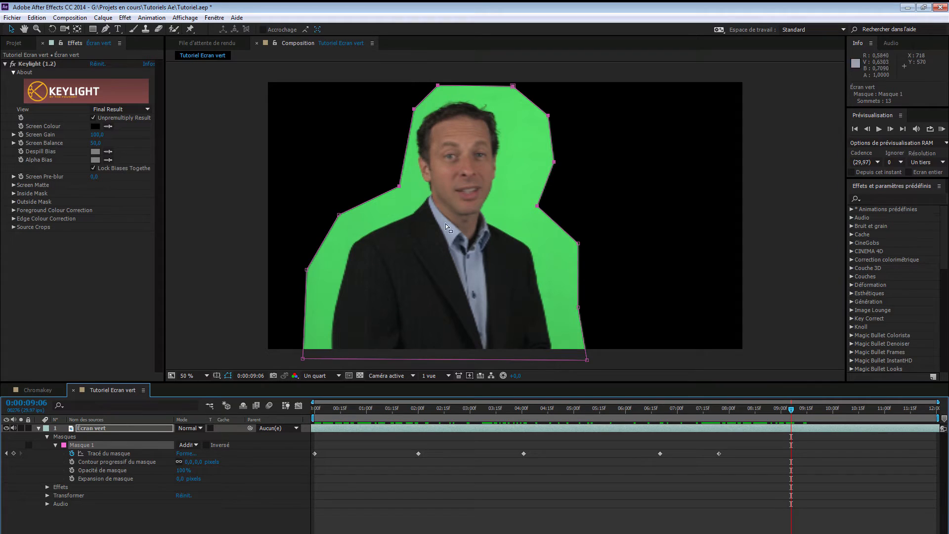
{"action": "left_click_drag", "start_coordinate": [366, 76], "coordinate": [462, 200]}
{"action": "left_click_drag", "start_coordinate": [407, 150], "coordinate": [390, 150]}
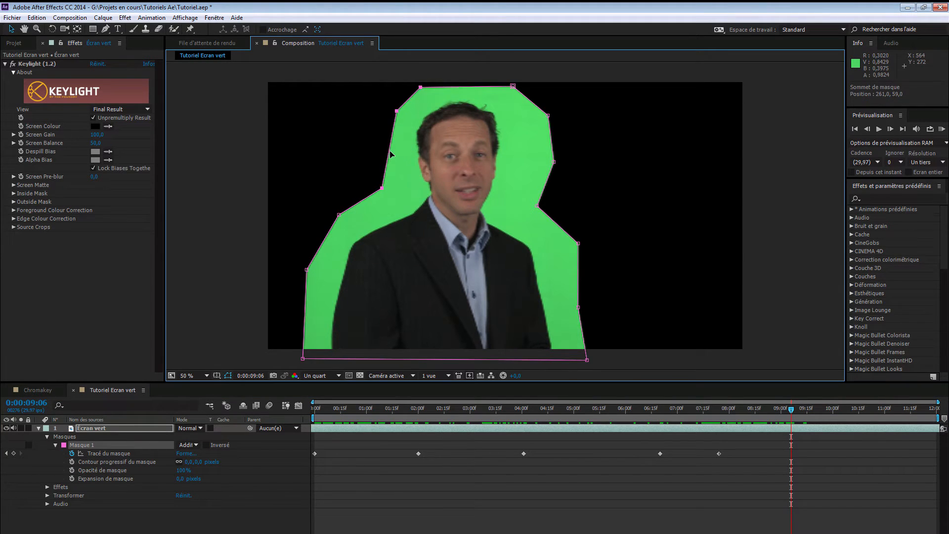
{"action": "left_click_drag", "start_coordinate": [499, 73], "coordinate": [597, 226]}
{"action": "left_click_drag", "start_coordinate": [547, 175], "coordinate": [534, 175]}
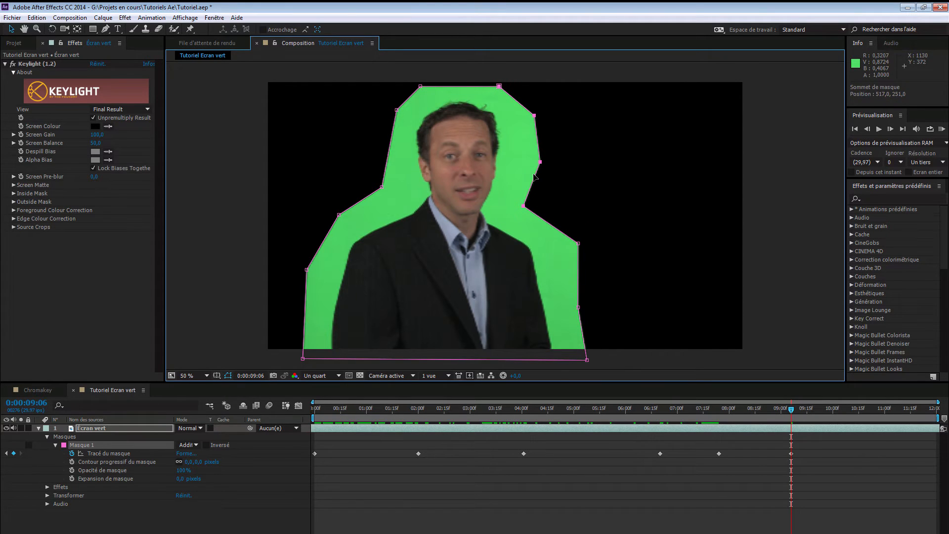
At 0:00:09:16, reshape the mask's right side around the raised hand: lower point outward, shoulder point inward, and a new point added between them
{"action": "left_click_drag", "start_coordinate": [794, 414], "coordinate": [812, 436]}
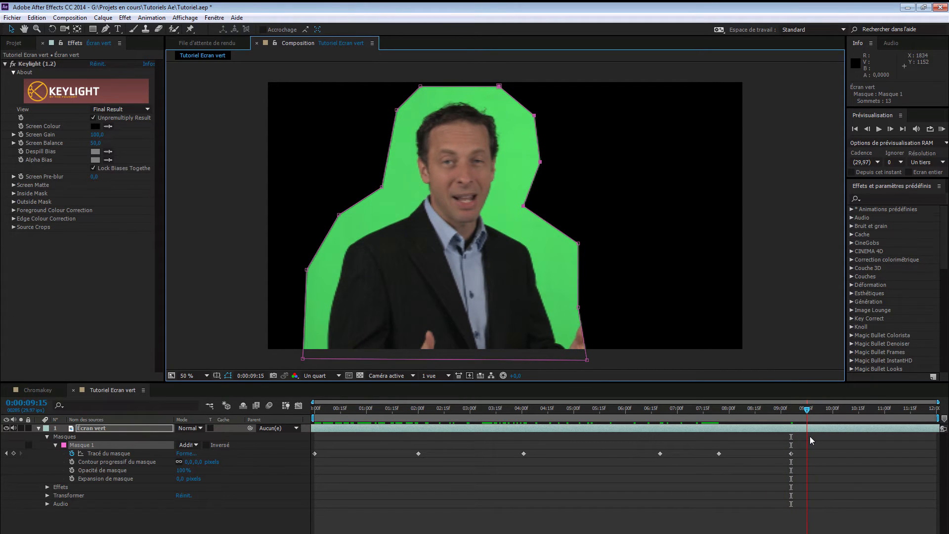
{"action": "left_click_drag", "start_coordinate": [814, 436], "coordinate": [811, 436]}
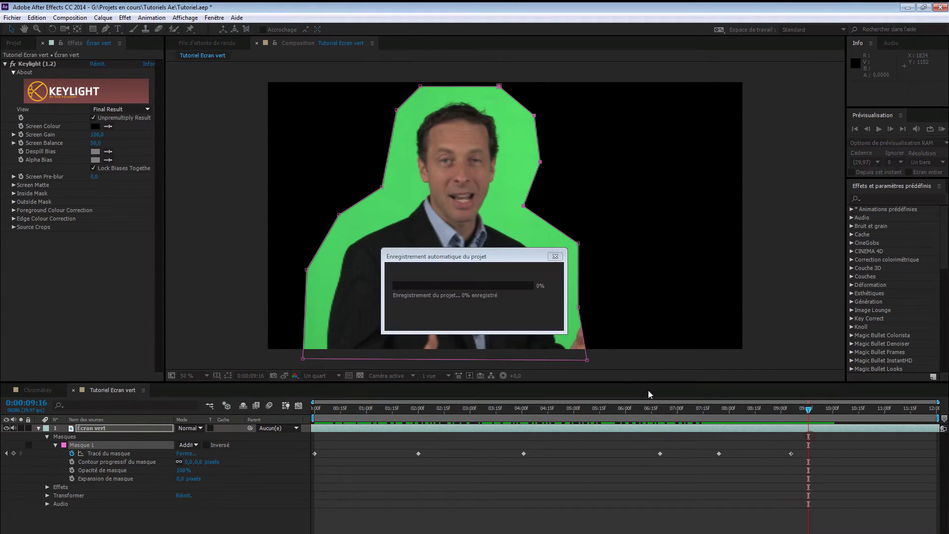
{"action": "left_click_drag", "start_coordinate": [580, 309], "coordinate": [611, 327]}
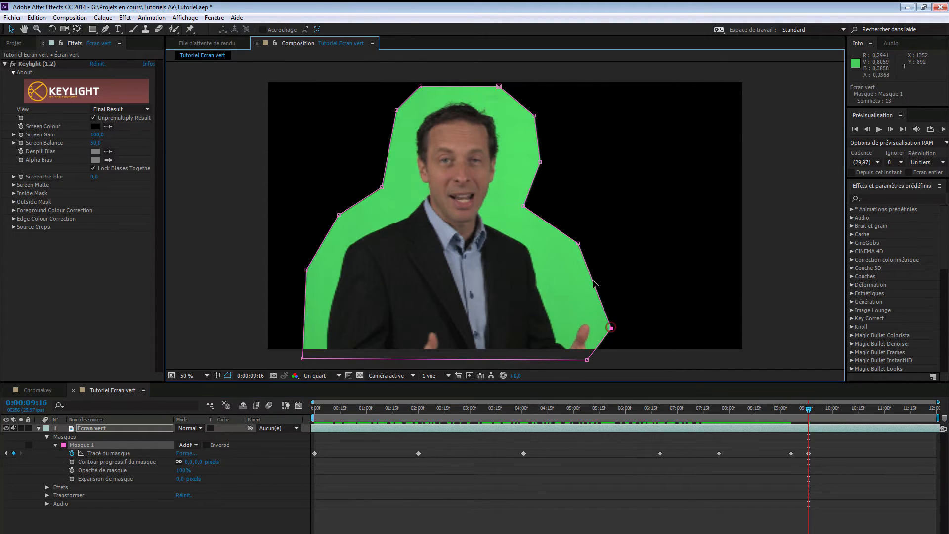
{"action": "left_click_drag", "start_coordinate": [578, 245], "coordinate": [557, 232]}
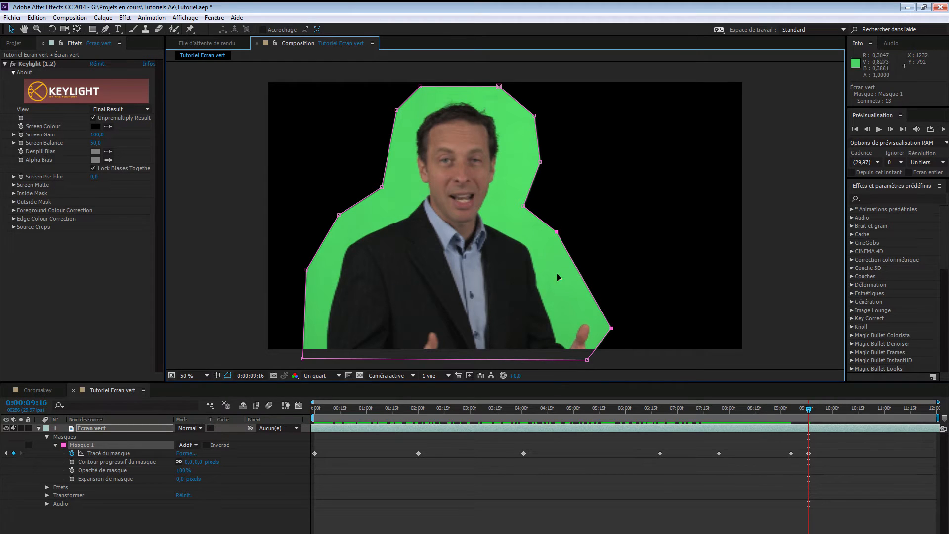
{"action": "left_click", "coordinate": [105, 29]}
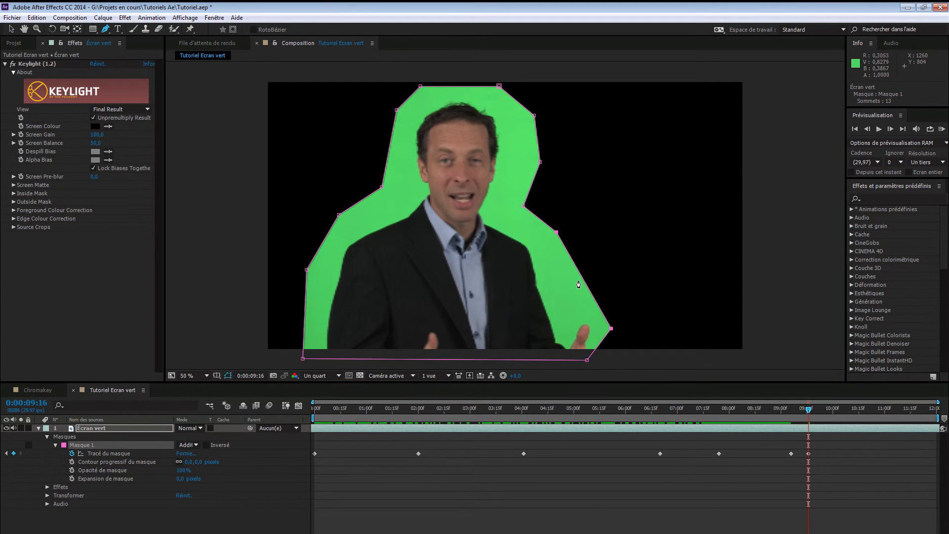
{"action": "left_click_drag", "start_coordinate": [582, 282], "coordinate": [572, 289]}
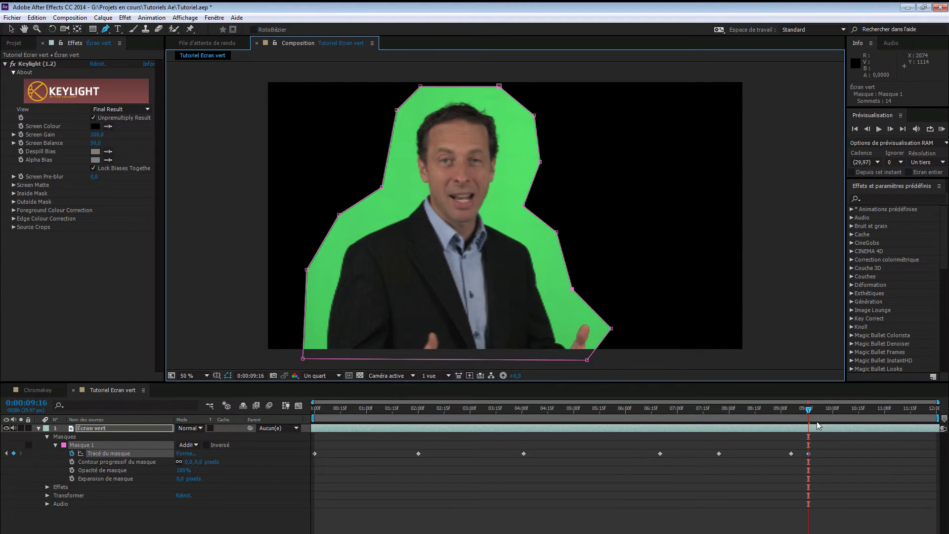
At 0:00:09:21, pull the mask's lower right point back in beside the sleeve, and check the mask through to the end
{"action": "mouse_move", "coordinate": [811, 415]}
{"action": "left_mouse_down"}
{"action": "mouse_move", "coordinate": [773, 409]}
{"action": "mouse_move", "coordinate": [902, 408]}
{"action": "mouse_move", "coordinate": [806, 415]}
{"action": "mouse_move", "coordinate": [817, 410]}
{"action": "left_mouse_up"}
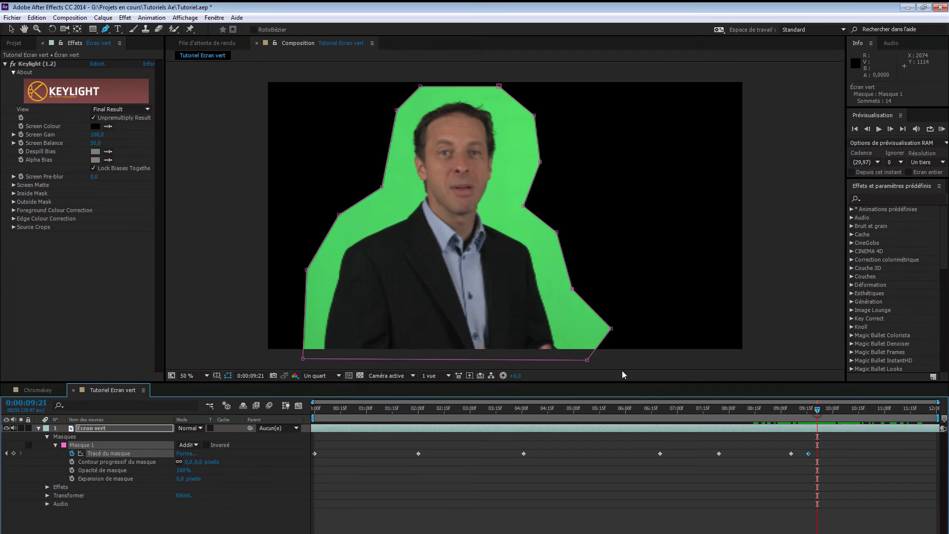
{"action": "left_click_drag", "start_coordinate": [611, 329], "coordinate": [579, 328]}
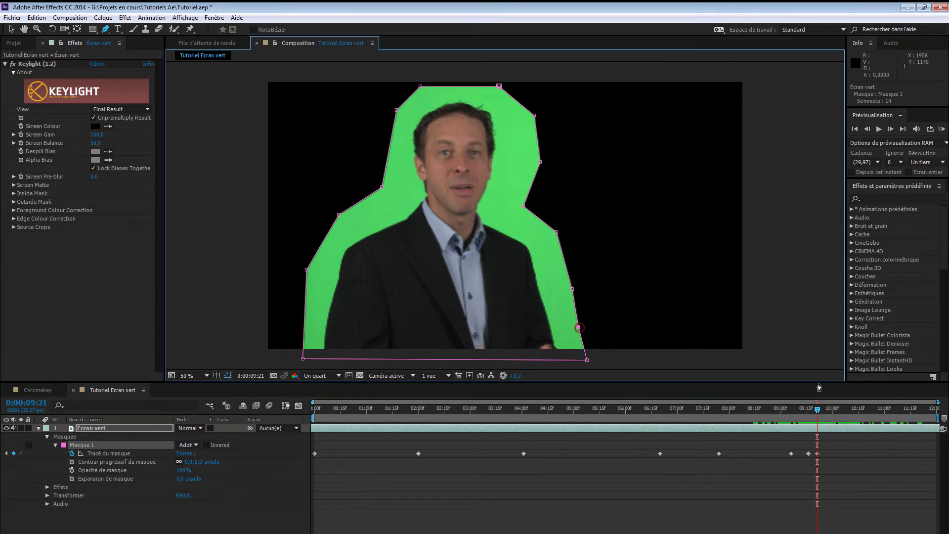
{"action": "left_click_drag", "start_coordinate": [818, 410], "coordinate": [944, 409]}
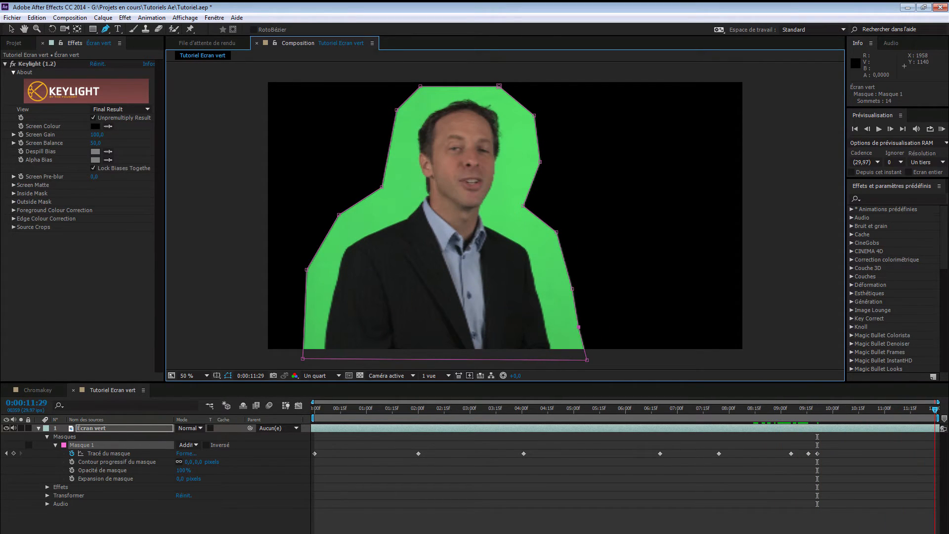
Return to the first frame and set the preview resolution back to Intégrale
{"action": "left_click", "coordinate": [419, 411]}
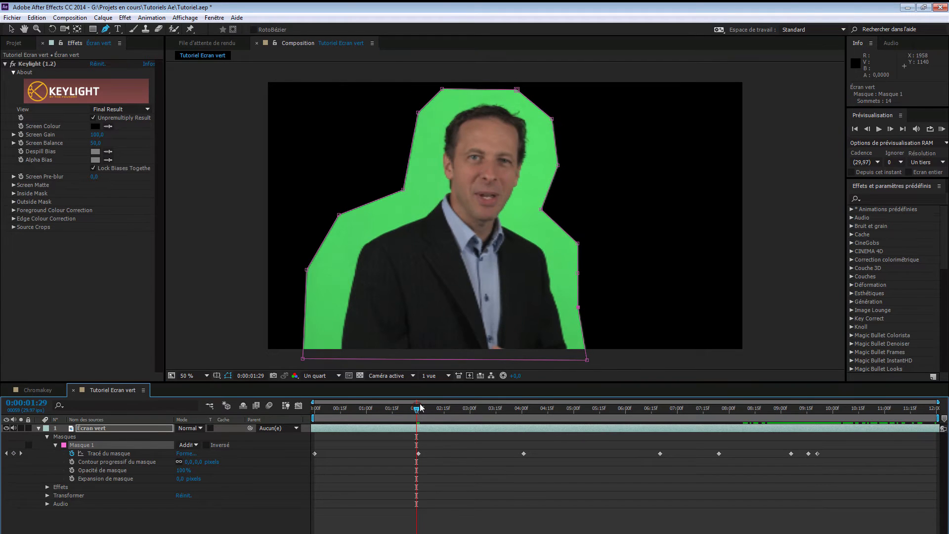
{"action": "left_click_drag", "start_coordinate": [418, 409], "coordinate": [307, 410]}
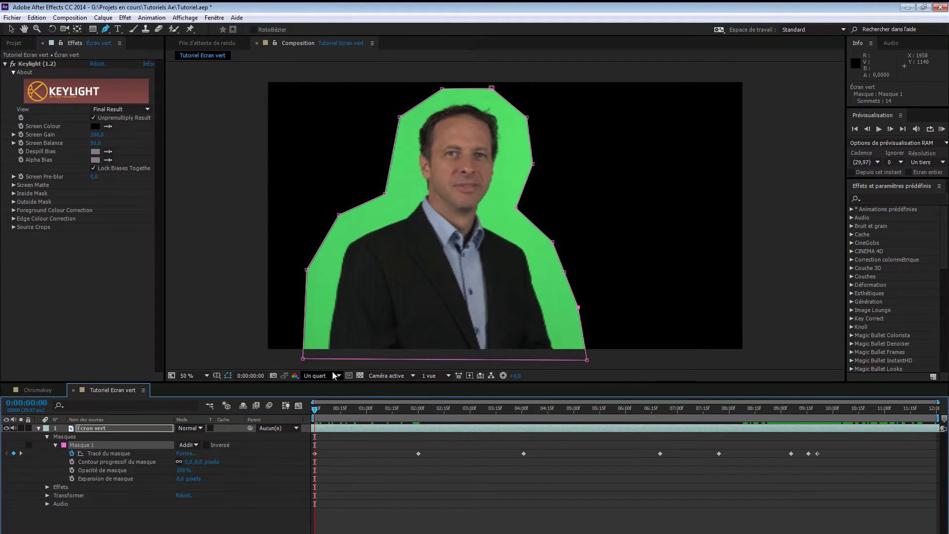
{"action": "left_click", "coordinate": [330, 376]}
{"action": "left_click", "coordinate": [312, 397]}
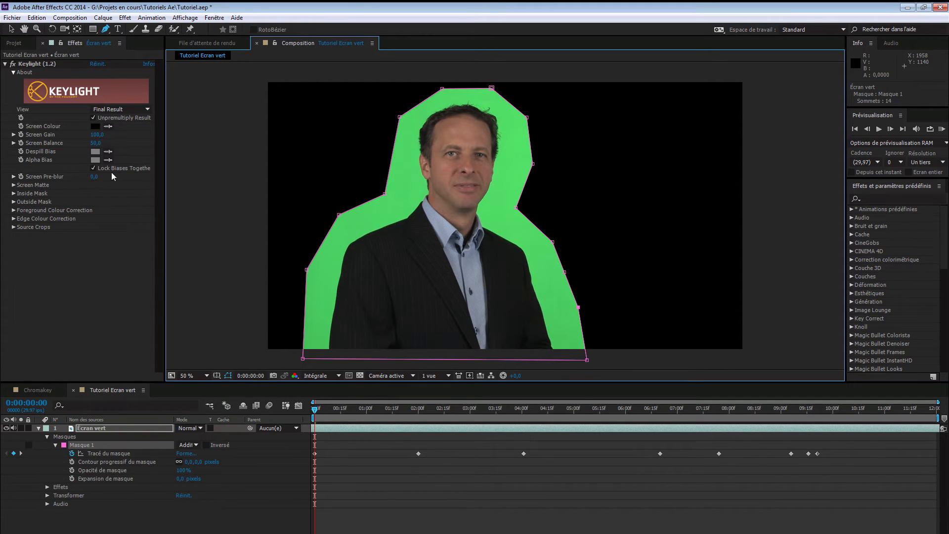
Sample the green backdrop beside the man's right-hand sleeve inside the mask as Keylight's Screen Colour
{"action": "left_click", "coordinate": [107, 125]}
{"action": "left_click", "coordinate": [546, 301]}
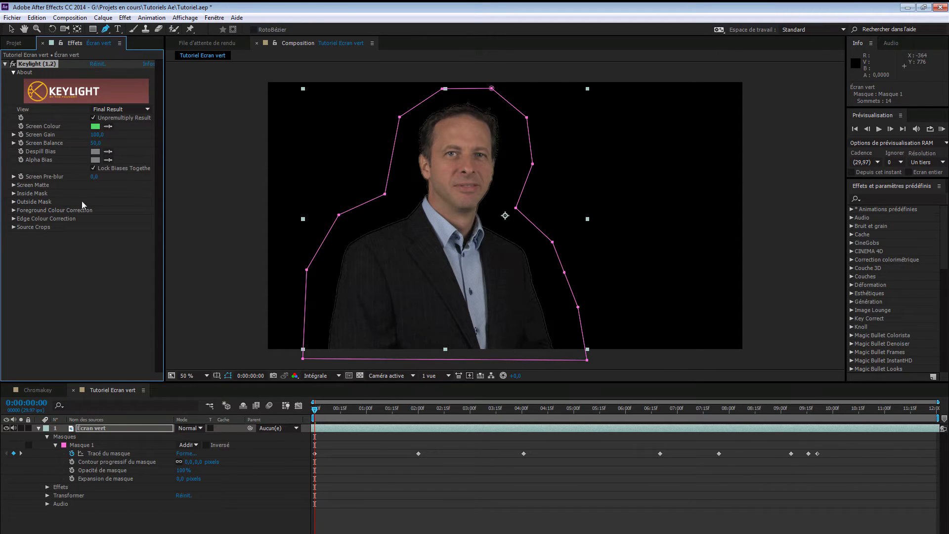
Switch Keylight's View to Combined Matte and return to the Selection tool
{"action": "left_click", "coordinate": [129, 108]}
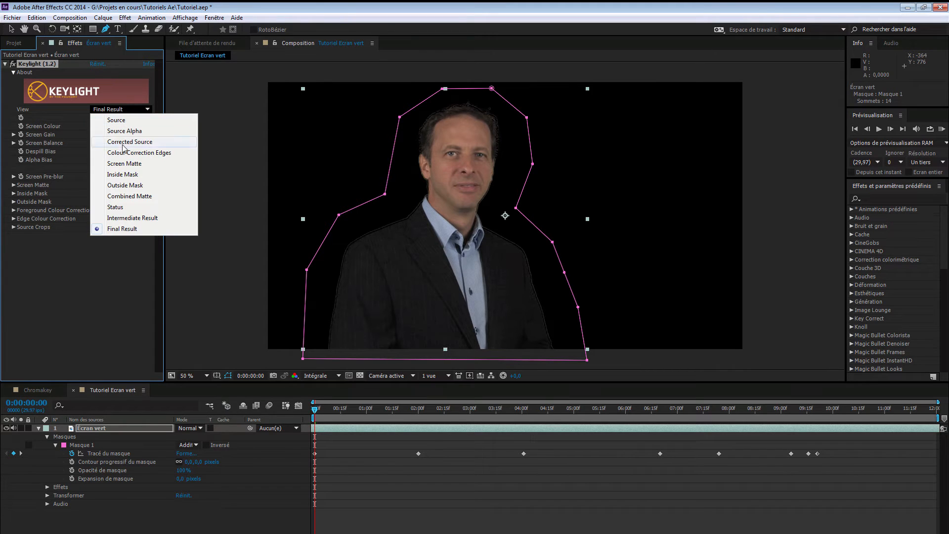
{"action": "left_click", "coordinate": [129, 196]}
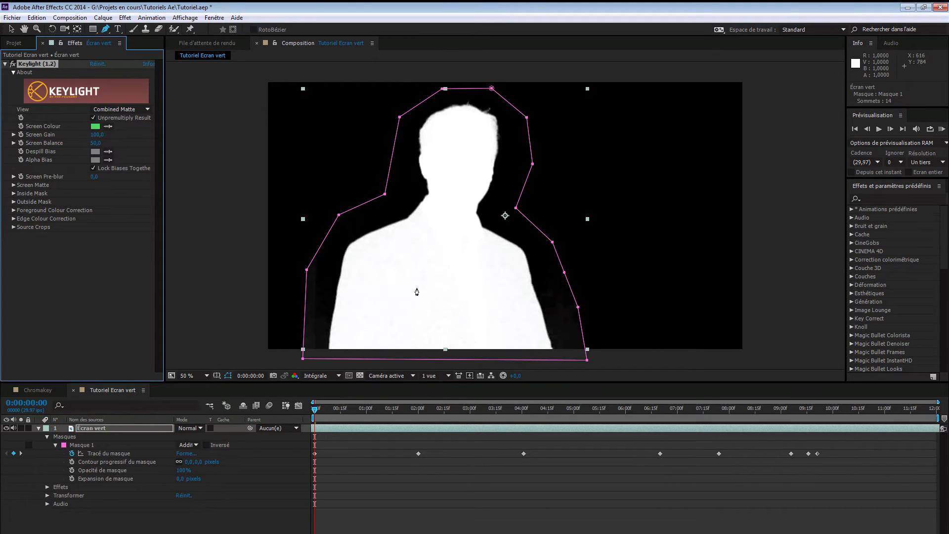
{"action": "left_click", "coordinate": [11, 29]}
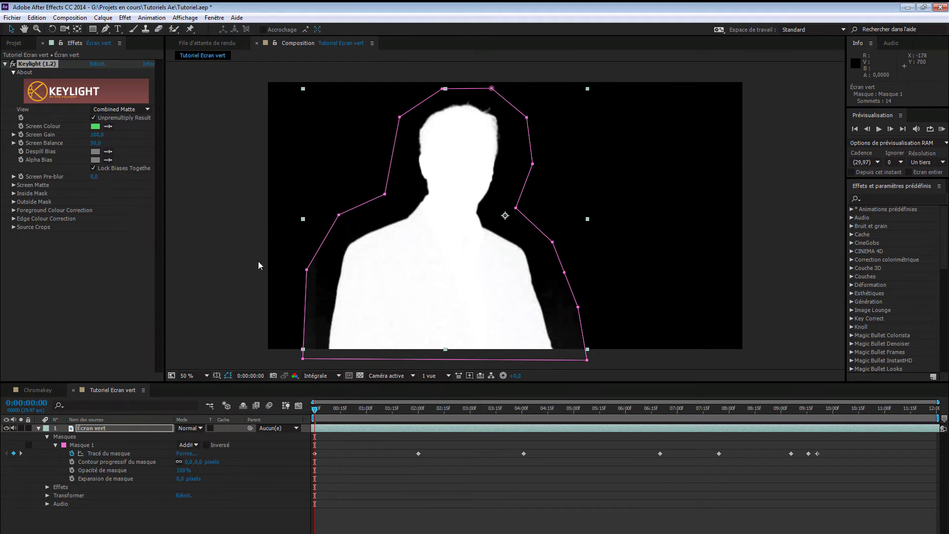
Examine the combined matte up close along the jacket edge and inside the body for grey areas
{"action": "key", "text": "period"}
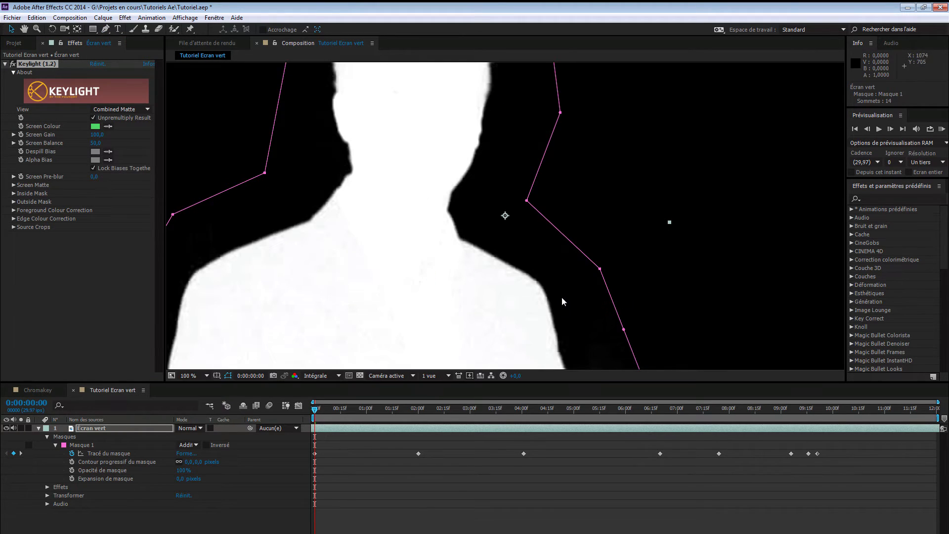
{"action": "key", "text": "space"}
{"action": "left_click_drag", "start_coordinate": [568, 305], "coordinate": [544, 145]}
{"action": "left_click_drag", "start_coordinate": [598, 275], "coordinate": [557, 233]}
{"action": "left_click_drag", "start_coordinate": [559, 268], "coordinate": [476, 288]}
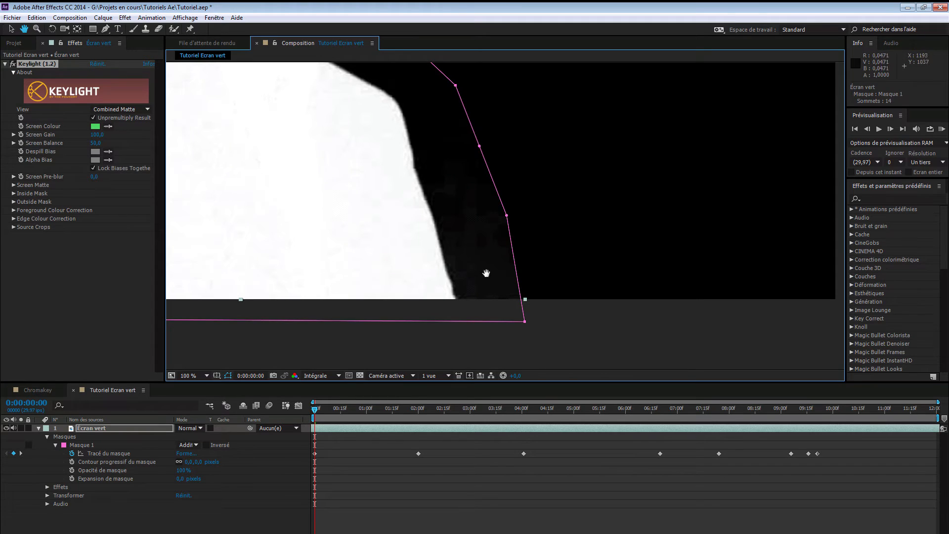
{"action": "left_click_drag", "start_coordinate": [273, 239], "coordinate": [511, 342]}
{"action": "key", "text": "period"}
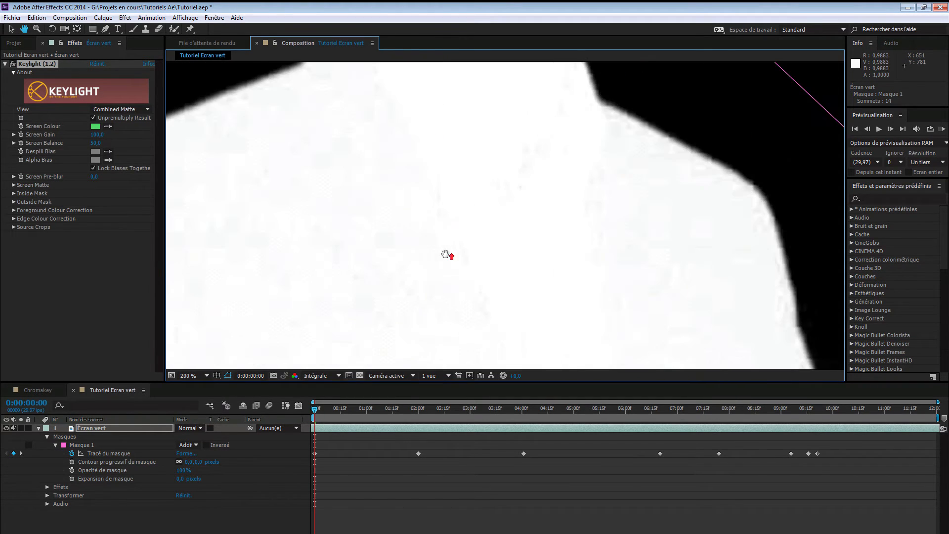
{"action": "scroll", "coordinate": [431, 299], "scroll_direction": "down", "scroll_amount": 2}
{"action": "left_click_drag", "start_coordinate": [479, 287], "coordinate": [428, 278]}
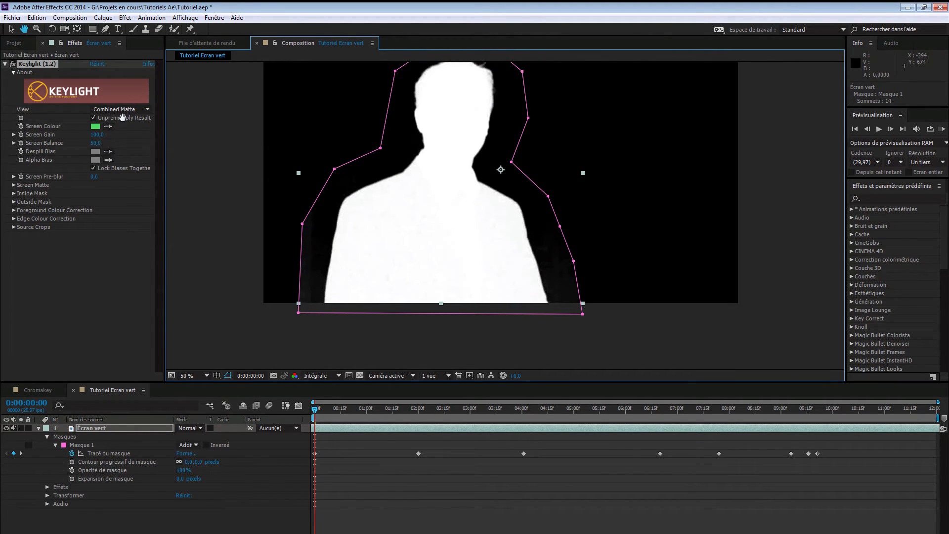
Raise Clip Black to 9.1 in Keylight's Screen Matte settings to clear the grey beside the man's sleeve
{"action": "key", "text": "v"}
{"action": "left_click", "coordinate": [13, 185]}
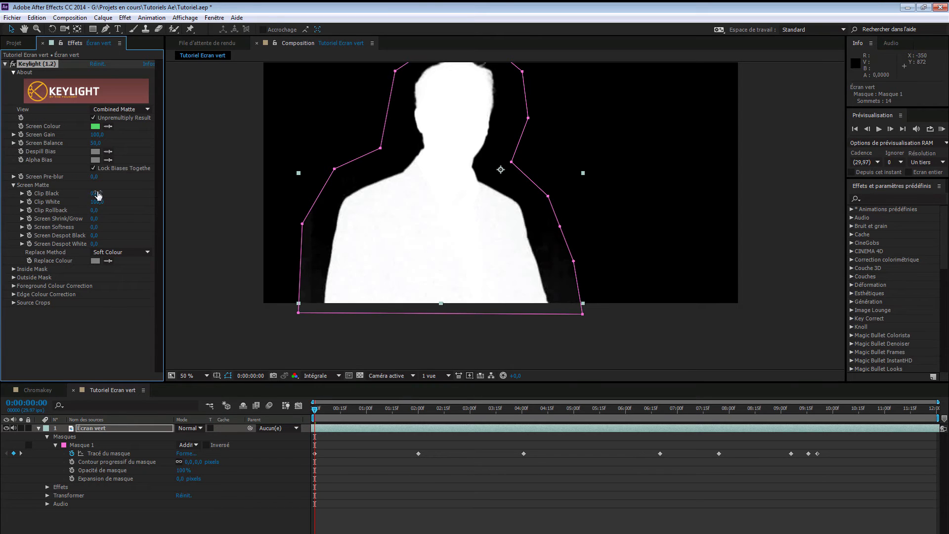
{"action": "mouse_move", "coordinate": [100, 193]}
{"action": "left_mouse_down"}
{"action": "mouse_move", "coordinate": [169, 203]}
{"action": "mouse_move", "coordinate": [99, 203]}
{"action": "left_mouse_up"}
{"action": "mouse_move", "coordinate": [93, 194]}
{"action": "left_mouse_down"}
{"action": "mouse_move", "coordinate": [111, 201]}
{"action": "mouse_move", "coordinate": [87, 199]}
{"action": "mouse_move", "coordinate": [111, 202]}
{"action": "mouse_move", "coordinate": [80, 201]}
{"action": "left_mouse_up"}
{"action": "left_click_drag", "start_coordinate": [49, 193], "coordinate": [29, 194]}
{"action": "scroll", "coordinate": [579, 306], "scroll_direction": "up", "scroll_amount": 2}
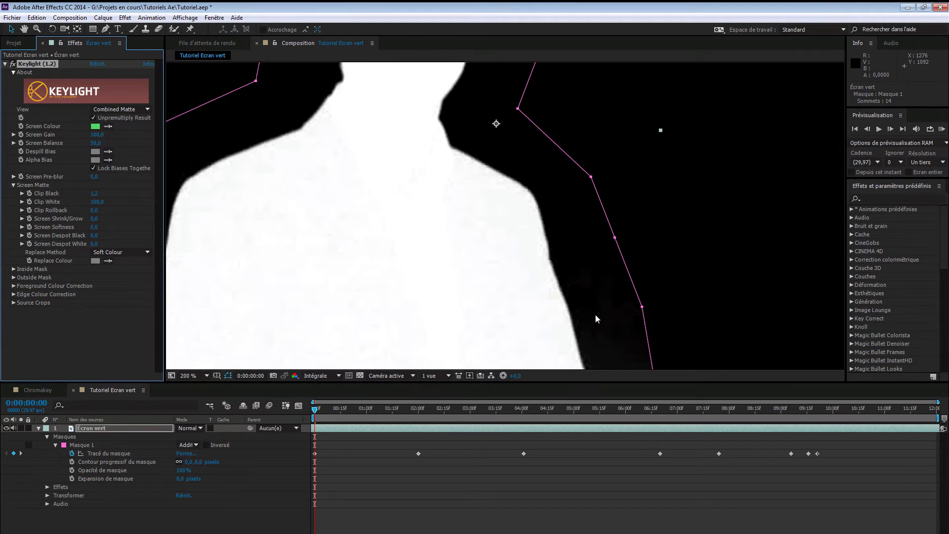
{"action": "scroll", "coordinate": [615, 320], "scroll_direction": "up", "scroll_amount": 2}
{"action": "left_click_drag", "start_coordinate": [615, 319], "coordinate": [414, 76]}
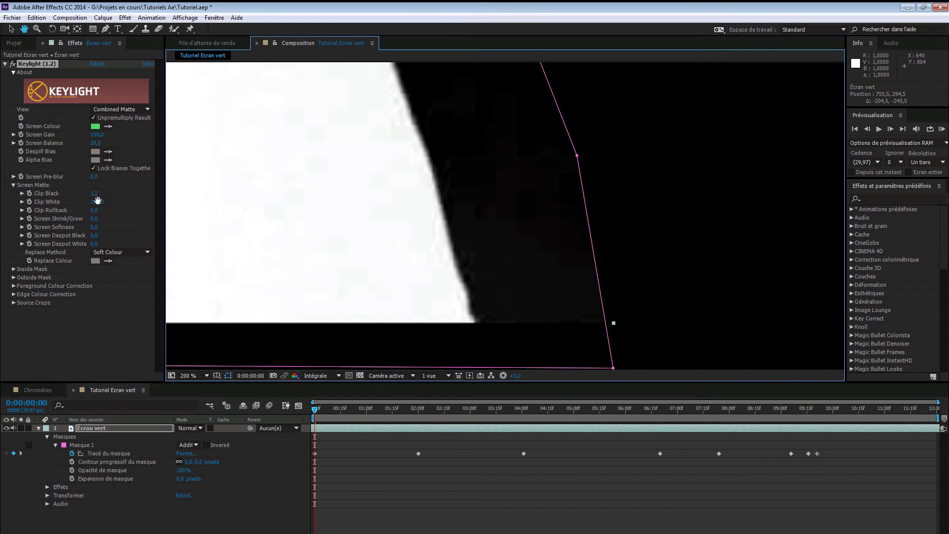
{"action": "key", "text": "v"}
{"action": "left_click_drag", "start_coordinate": [94, 193], "coordinate": [80, 191]}
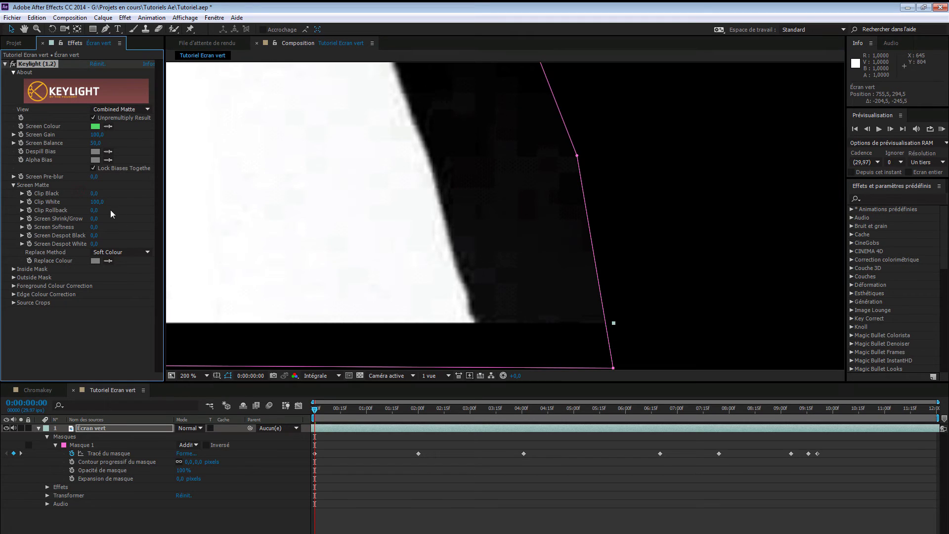
{"action": "left_click_drag", "start_coordinate": [95, 198], "coordinate": [140, 197]}
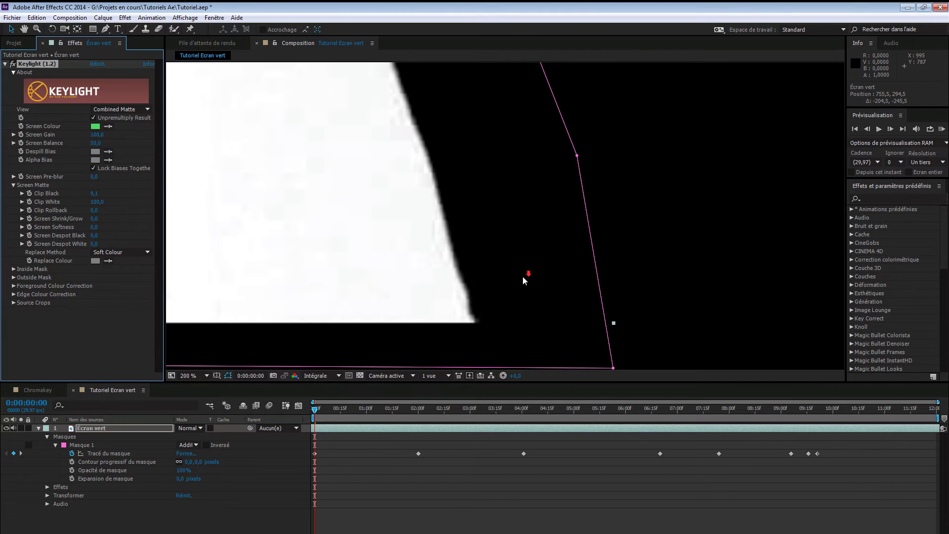
Move the shifted Ecran vert layer back so its lower edge meets the bottom of the frame, at position 917.5, 540.5
{"action": "key", "text": "comma"}
{"action": "key", "text": "comma"}
{"action": "key", "text": "comma"}
{"action": "key", "text": "comma"}
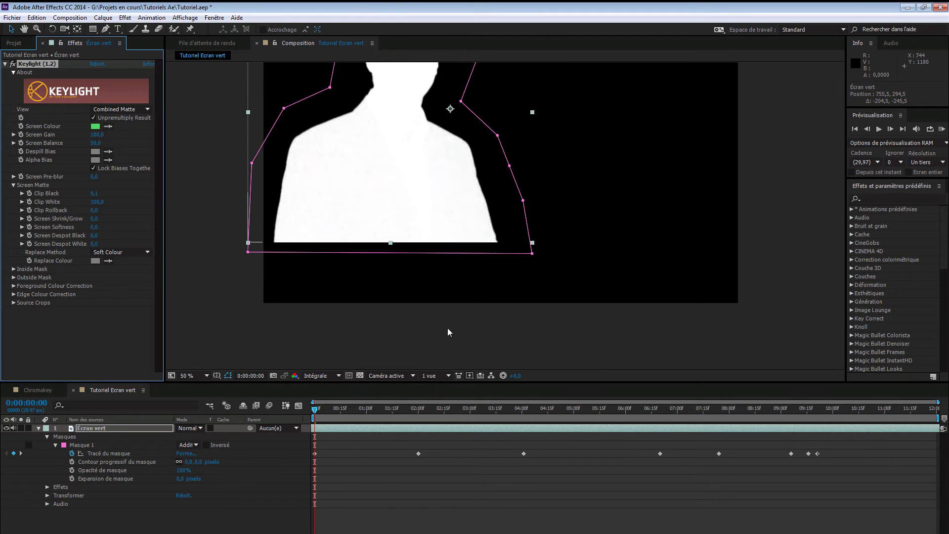
{"action": "left_click_drag", "start_coordinate": [413, 165], "coordinate": [452, 229]}
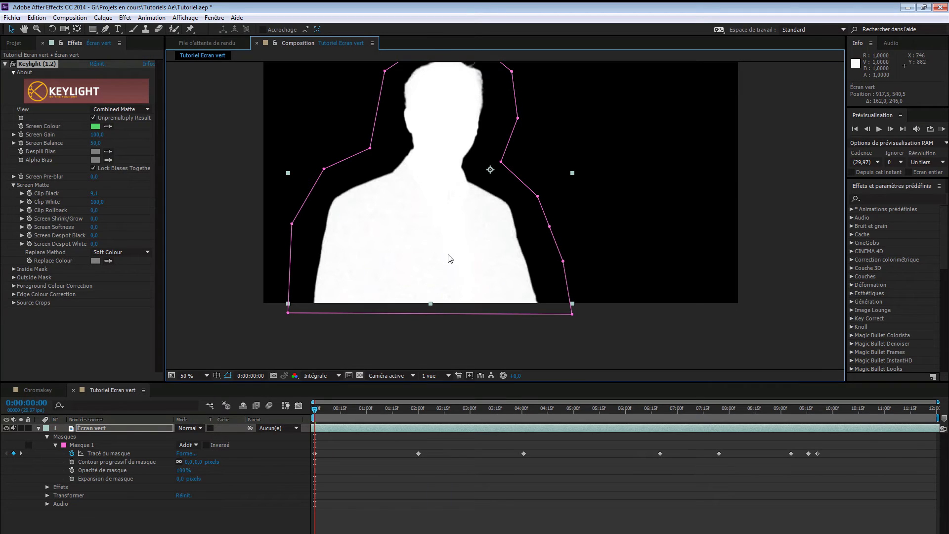
Lower Clip White to about 95 so the man's silhouette is solid white
{"action": "scroll", "coordinate": [451, 259], "scroll_direction": "up", "scroll_amount": 2}
{"action": "scroll", "coordinate": [450, 257], "scroll_direction": "down", "scroll_amount": 4}
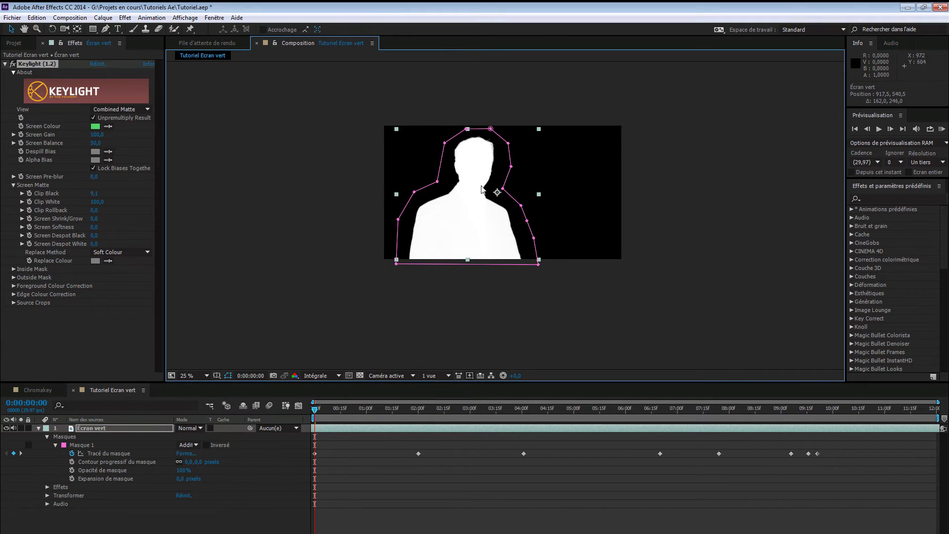
{"action": "scroll", "coordinate": [506, 216], "scroll_direction": "up", "scroll_amount": 2}
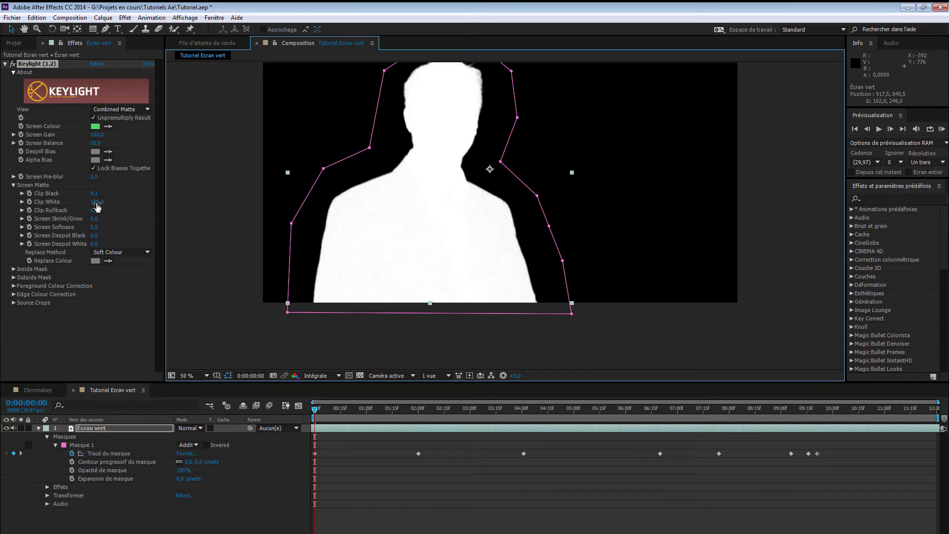
{"action": "mouse_move", "coordinate": [97, 206]}
{"action": "left_mouse_down"}
{"action": "mouse_move", "coordinate": [24, 200]}
{"action": "mouse_move", "coordinate": [124, 207]}
{"action": "mouse_move", "coordinate": [107, 205]}
{"action": "left_mouse_up"}
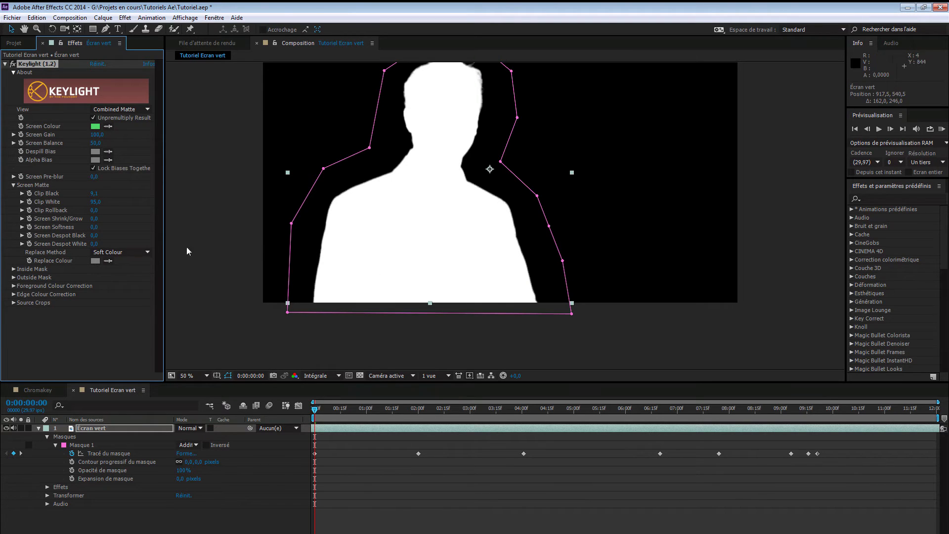
{"action": "mouse_move", "coordinate": [95, 201]}
{"action": "left_mouse_down"}
{"action": "mouse_move", "coordinate": [85, 201]}
{"action": "mouse_move", "coordinate": [92, 200]}
{"action": "left_mouse_up"}
{"action": "left_click_drag", "start_coordinate": [94, 202], "coordinate": [102, 205]}
{"action": "left_click_drag", "start_coordinate": [94, 205], "coordinate": [102, 206]}
{"action": "left_click_drag", "start_coordinate": [96, 207], "coordinate": [94, 209]}
Check the clipped matte around the head and shoulders, and set Keylight's View back to Final Result
{"action": "scroll", "coordinate": [420, 281], "scroll_direction": "up", "scroll_amount": 1}
{"action": "scroll", "coordinate": [422, 276], "scroll_direction": "down", "scroll_amount": 1}
{"action": "scroll", "coordinate": [447, 270], "scroll_direction": "down", "scroll_amount": 1}
{"action": "left_click_drag", "start_coordinate": [450, 254], "coordinate": [440, 281]}
{"action": "scroll", "coordinate": [444, 280], "scroll_direction": "up", "scroll_amount": 2}
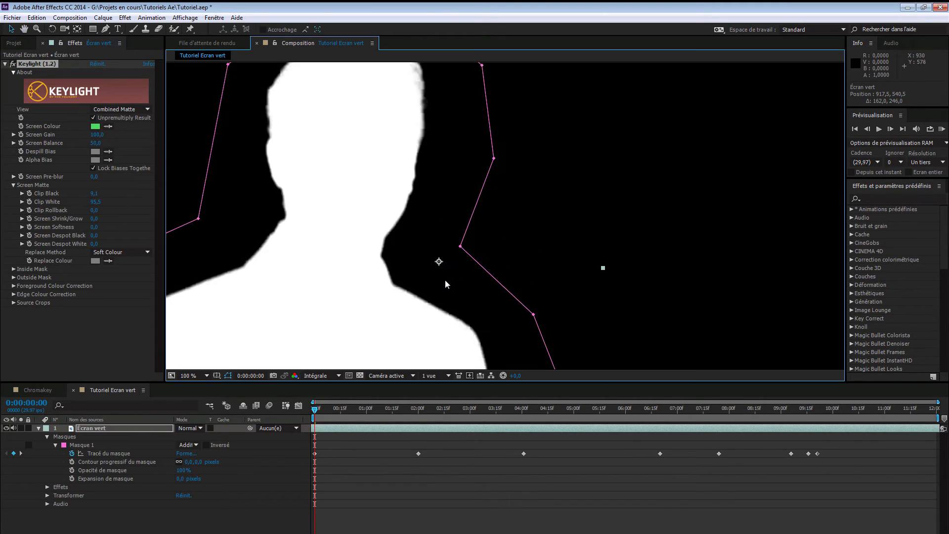
{"action": "scroll", "coordinate": [444, 281], "scroll_direction": "down", "scroll_amount": 1}
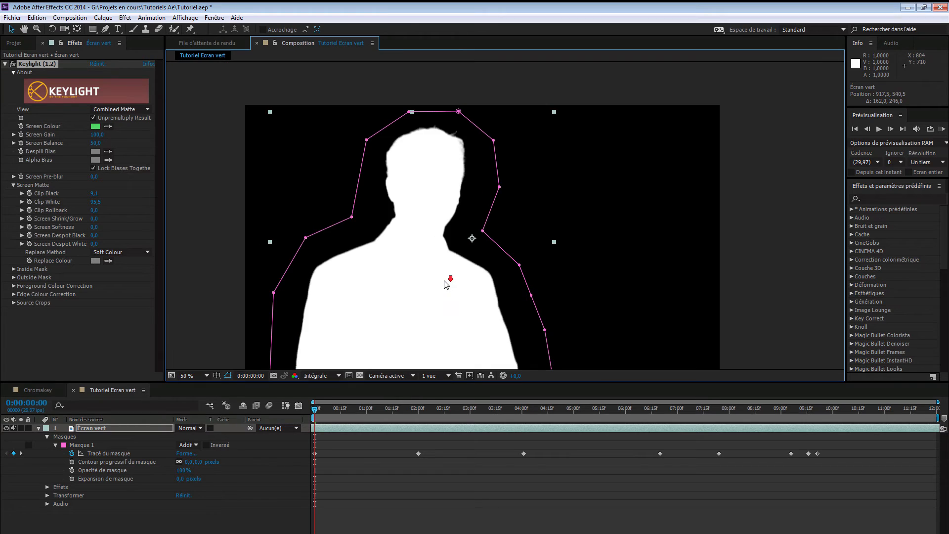
{"action": "left_click", "coordinate": [130, 110]}
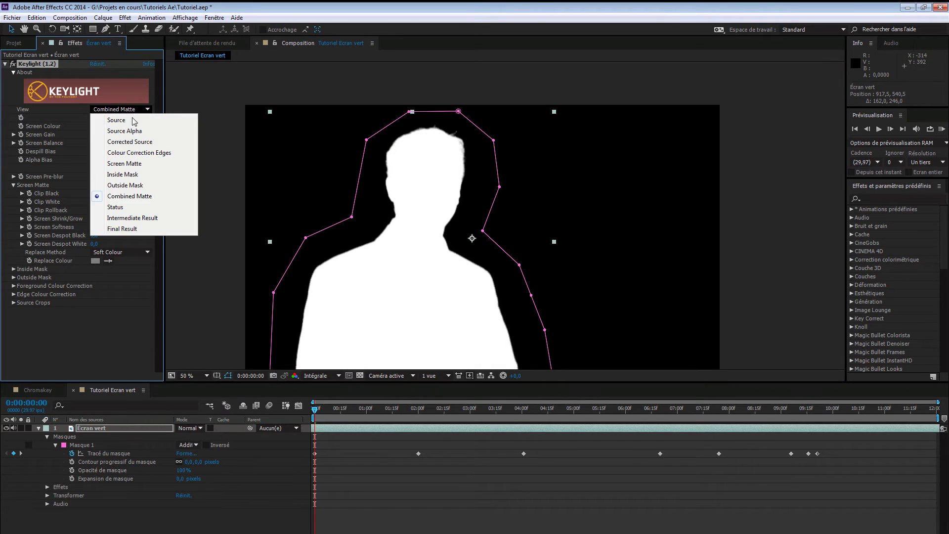
{"action": "left_click", "coordinate": [130, 230]}
{"action": "scroll", "coordinate": [474, 315], "scroll_direction": "down", "scroll_amount": 1}
{"action": "scroll", "coordinate": [474, 315], "scroll_direction": "up", "scroll_amount": 1}
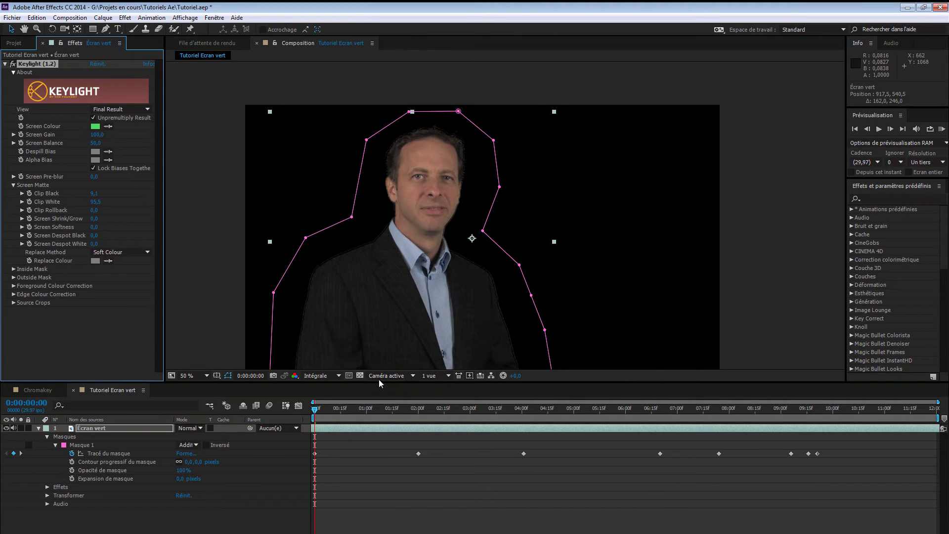
Compare the keyed man against the transparency grid and the black background, ending with the grid off
{"action": "left_click", "coordinate": [359, 375]}
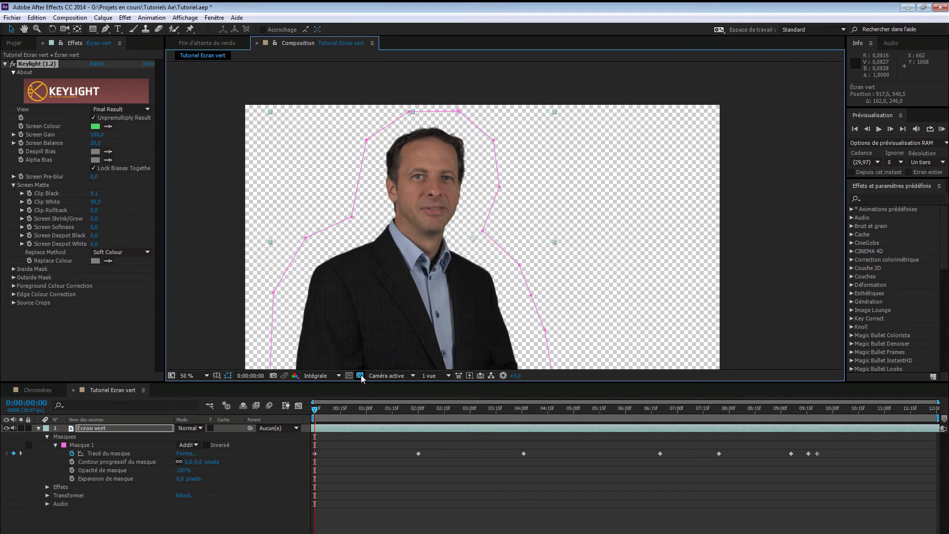
{"action": "left_click", "coordinate": [360, 376]}
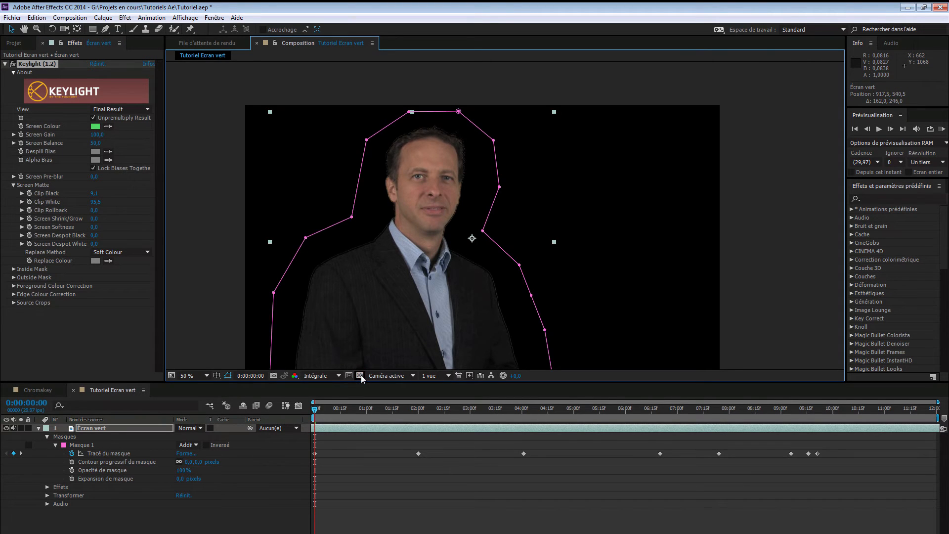
{"action": "left_click", "coordinate": [360, 376]}
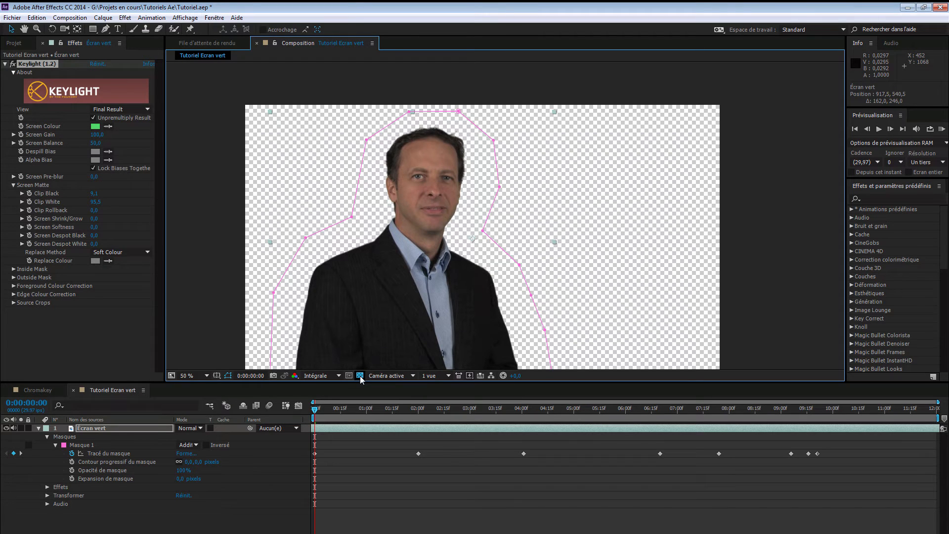
{"action": "left_click", "coordinate": [360, 376]}
{"action": "left_click", "coordinate": [359, 376]}
{"action": "left_click", "coordinate": [359, 376]}
{"action": "left_click", "coordinate": [360, 376]}
{"action": "left_click", "coordinate": [360, 375]}
Try raising Keylight's Screen Gain to 122 while viewing the man's edges up close, and undo the change
{"action": "scroll", "coordinate": [302, 320], "scroll_direction": "up", "scroll_amount": 2}
{"action": "scroll", "coordinate": [455, 318], "scroll_direction": "up", "scroll_amount": 2}
{"action": "scroll", "coordinate": [395, 327], "scroll_direction": "down", "scroll_amount": 2}
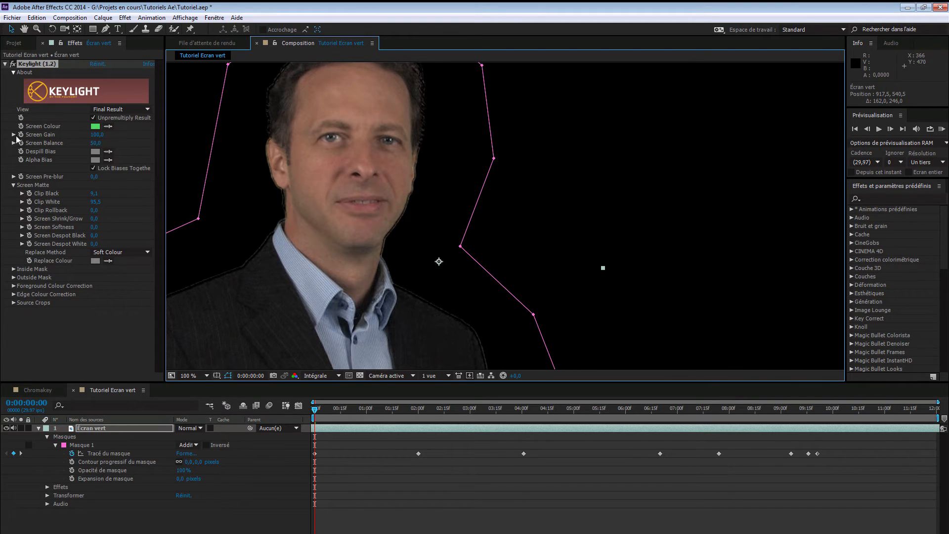
{"action": "left_click_drag", "start_coordinate": [96, 134], "coordinate": [107, 135]}
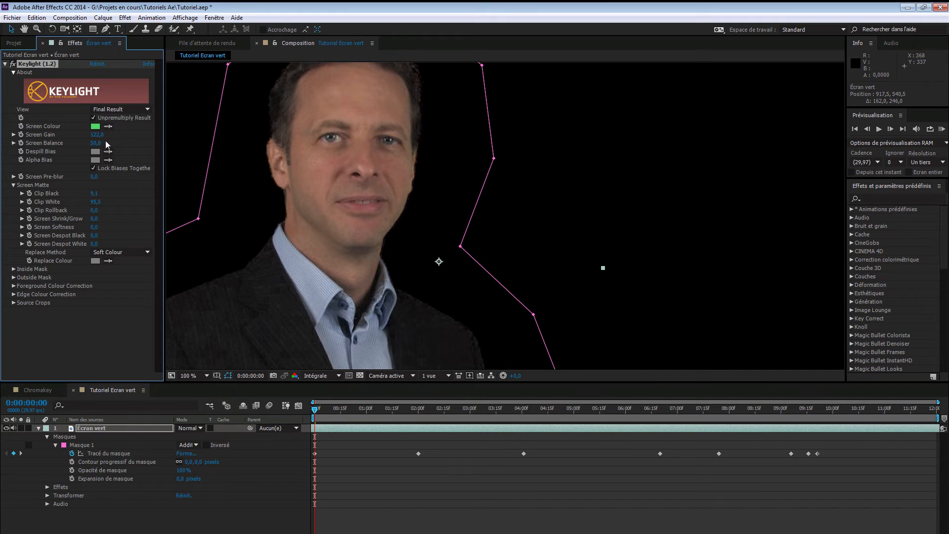
{"action": "key", "text": "ctrl+z"}
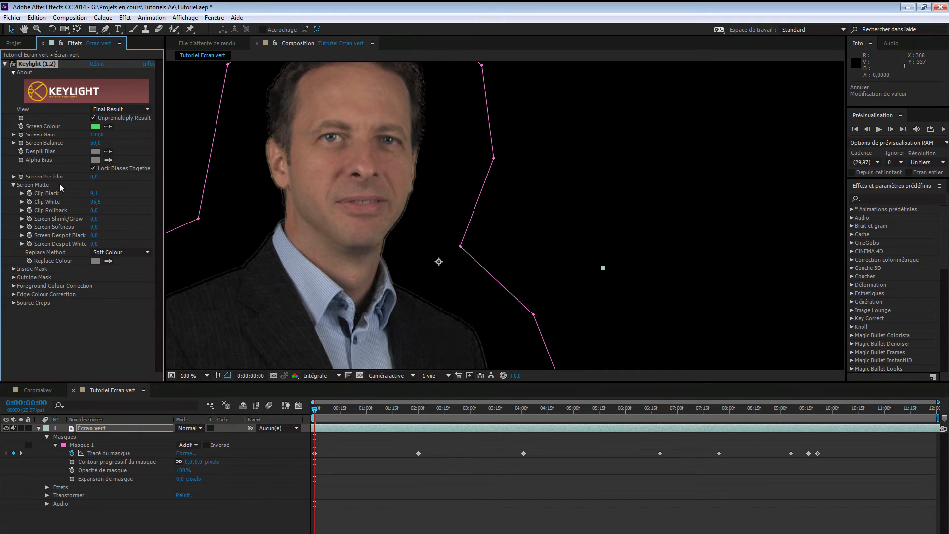
Try positive and negative Screen Shrink/Grow values between about 2.2 and -1.4, and set it to -0.5
{"action": "left_click", "coordinate": [22, 218]}
{"action": "mouse_move", "coordinate": [92, 222]}
{"action": "left_mouse_down"}
{"action": "mouse_move", "coordinate": [72, 218]}
{"action": "mouse_move", "coordinate": [116, 222]}
{"action": "mouse_move", "coordinate": [109, 224]}
{"action": "left_mouse_up"}
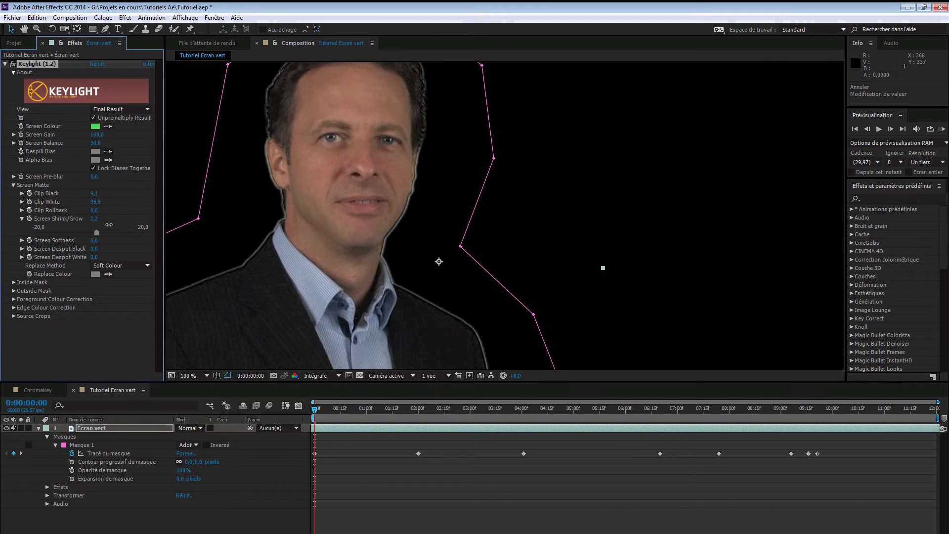
{"action": "left_click_drag", "start_coordinate": [100, 223], "coordinate": [94, 224]}
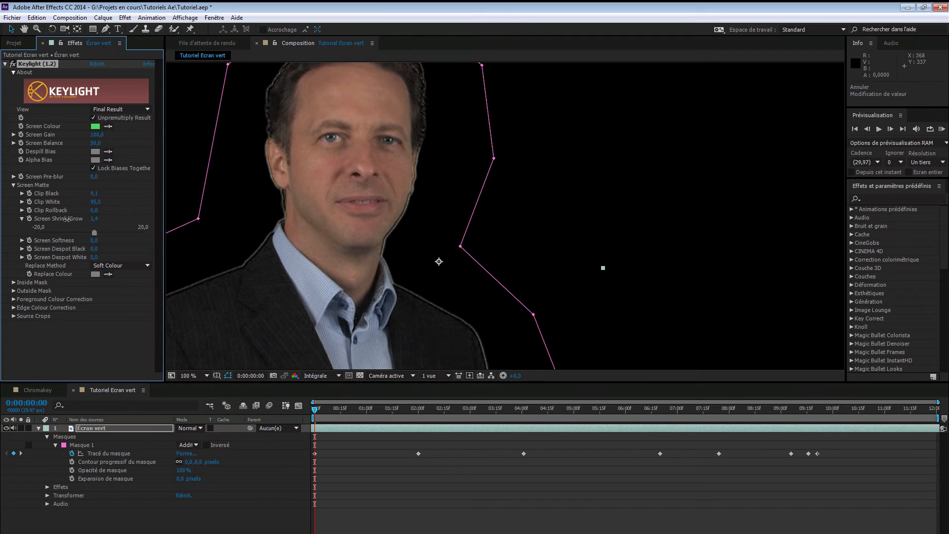
{"action": "left_click_drag", "start_coordinate": [98, 219], "coordinate": [82, 224]}
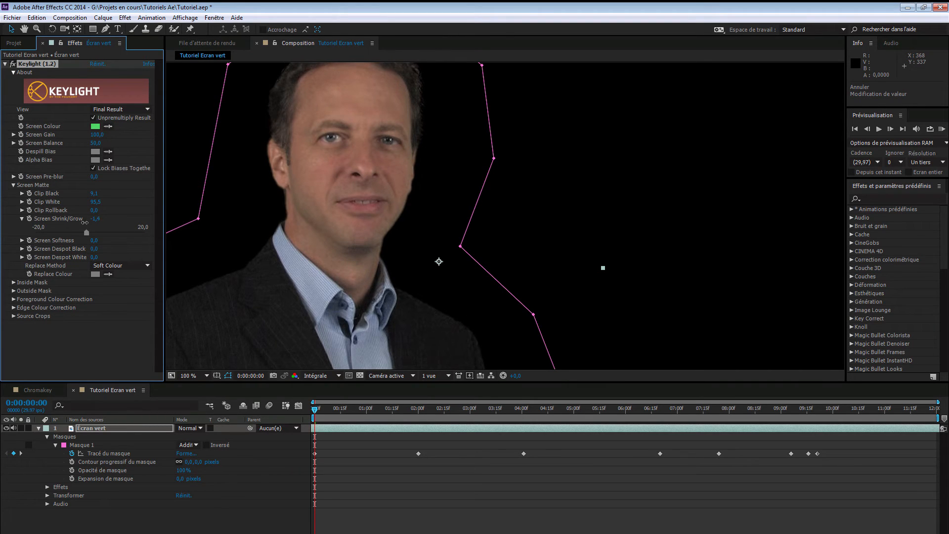
{"action": "left_click_drag", "start_coordinate": [83, 223], "coordinate": [85, 223]}
{"action": "left_click_drag", "start_coordinate": [84, 223], "coordinate": [84, 224]}
{"action": "type", "text": "-.5"}
{"action": "key", "text": "Return"}
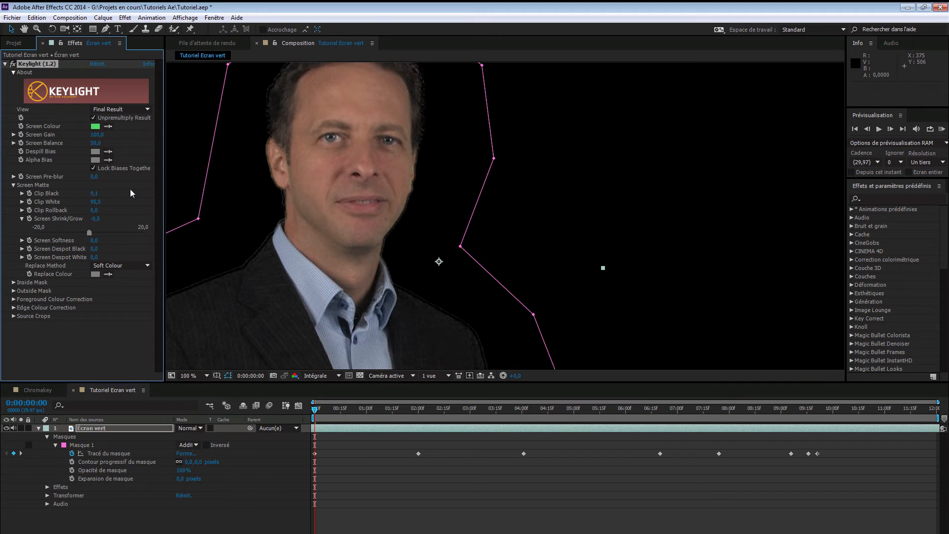
Set Screen Shrink/Grow to 1.5 to compare the expanded matte edge
{"action": "left_click", "coordinate": [94, 219]}
{"action": "type", "text": "1.5"}
{"action": "key", "text": "Return"}
Set Screen Shrink/Grow to -1.5 to tighten the matte edge, and view the result over the whole frame
{"action": "left_click", "coordinate": [94, 218]}
{"action": "type", "text": "-1"}
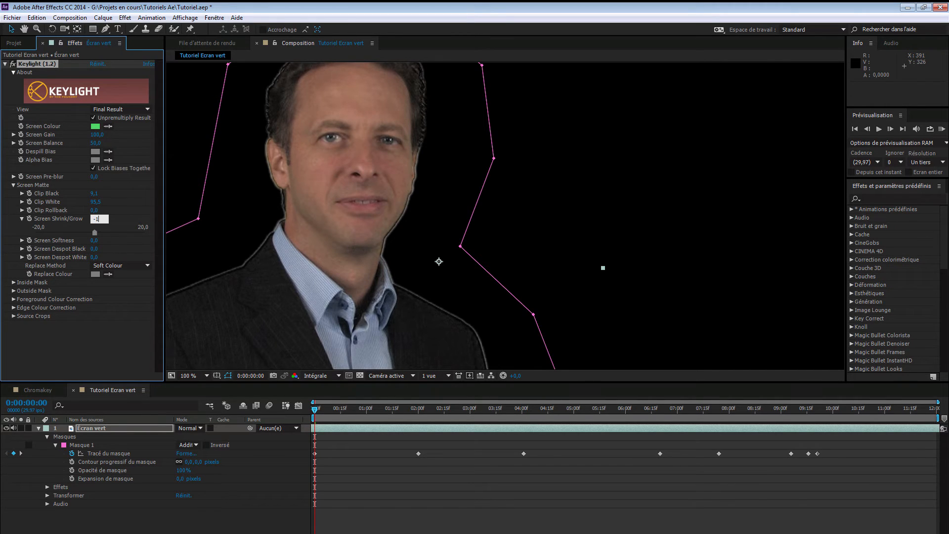
{"action": "type", "text": ".5"}
{"action": "key", "text": "Return"}
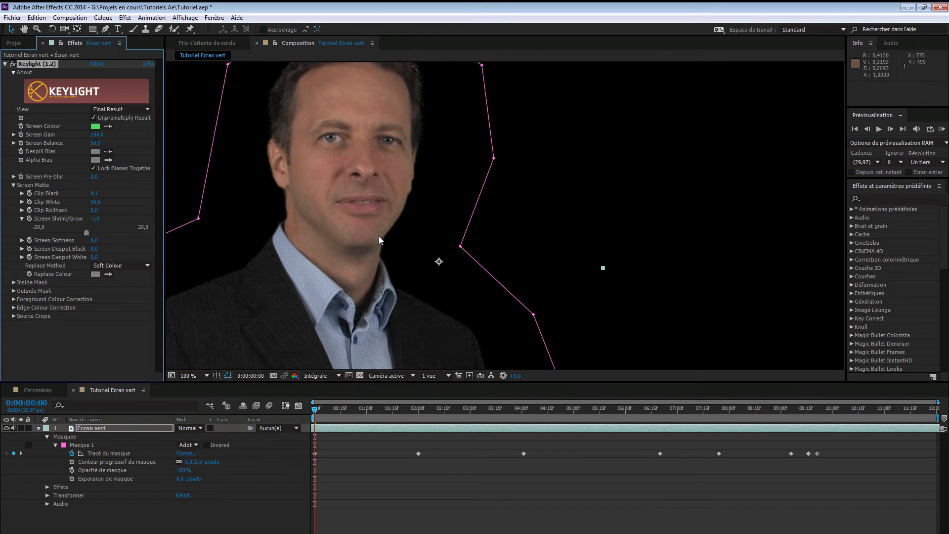
{"action": "scroll", "coordinate": [424, 211], "scroll_direction": "down", "scroll_amount": 2}
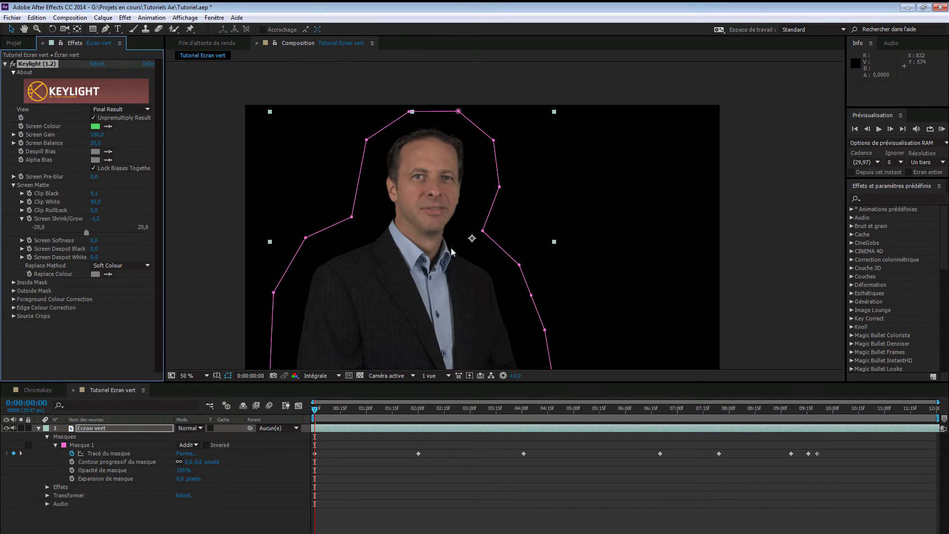
{"action": "scroll", "coordinate": [451, 247], "scroll_direction": "down", "scroll_amount": 2}
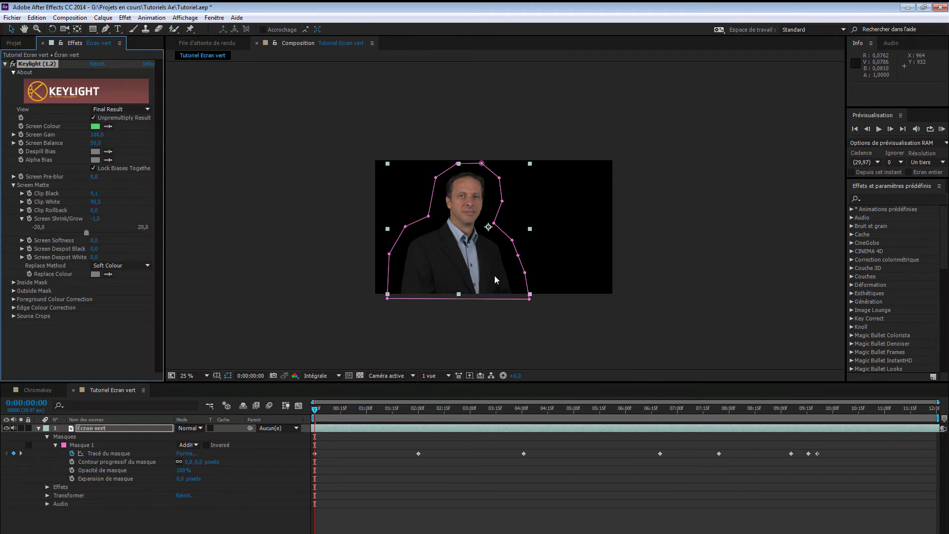
Duplicate the keyed and masked Écran vert layer
{"action": "key", "text": "h"}
{"action": "mouse_move", "coordinate": [494, 275]}
{"action": "left_mouse_down"}
{"action": "mouse_move", "coordinate": [475, 273]}
{"action": "mouse_move", "coordinate": [490, 270]}
{"action": "left_mouse_up"}
{"action": "scroll", "coordinate": [491, 269], "scroll_direction": "up", "scroll_amount": 2}
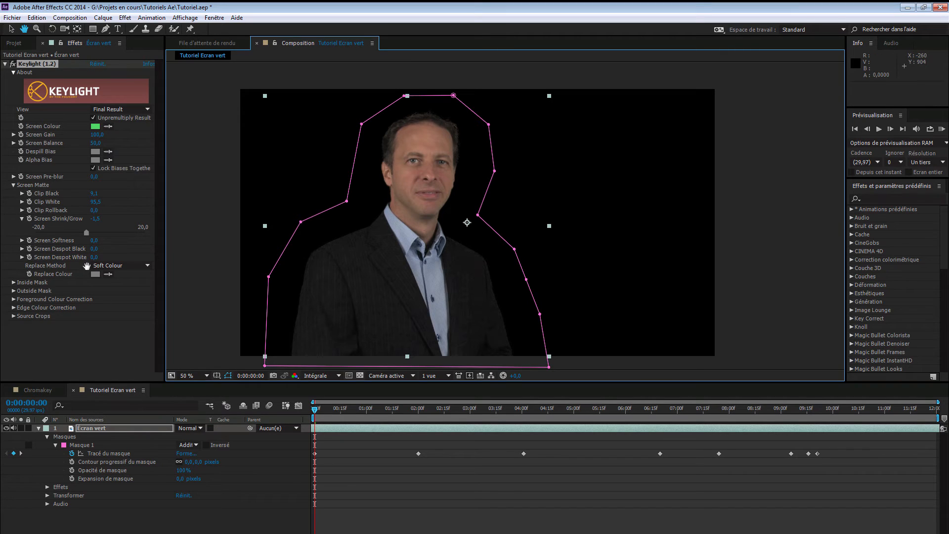
{"action": "key", "text": "v"}
{"action": "left_click", "coordinate": [118, 428]}
{"action": "key", "text": "ctrl+d"}
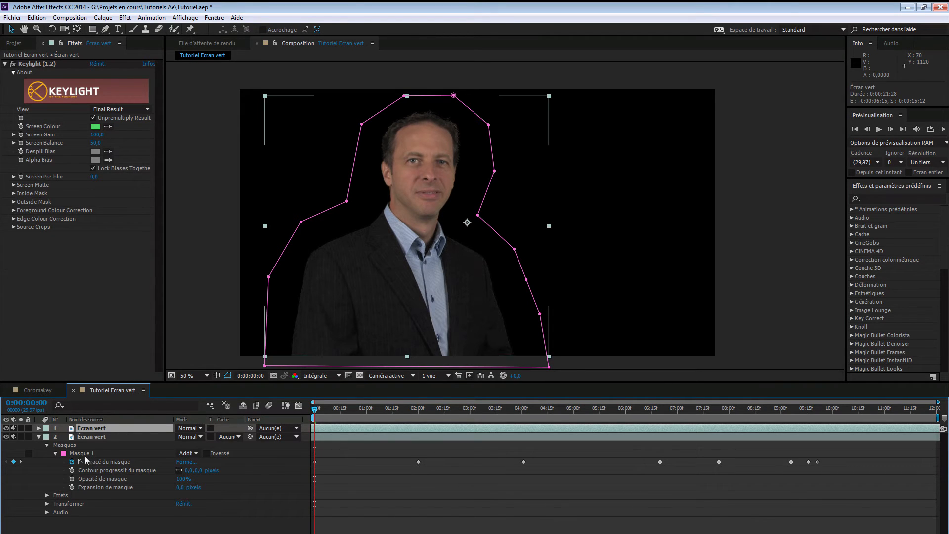
Show the transparency grid and remove Keylight from the upper Écran vert copy
{"action": "left_click", "coordinate": [360, 375]}
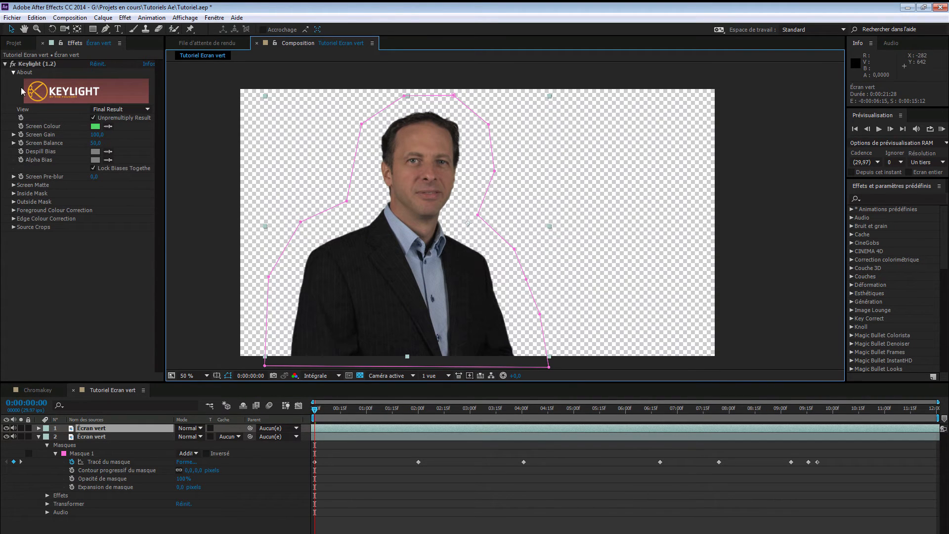
{"action": "left_click", "coordinate": [108, 428]}
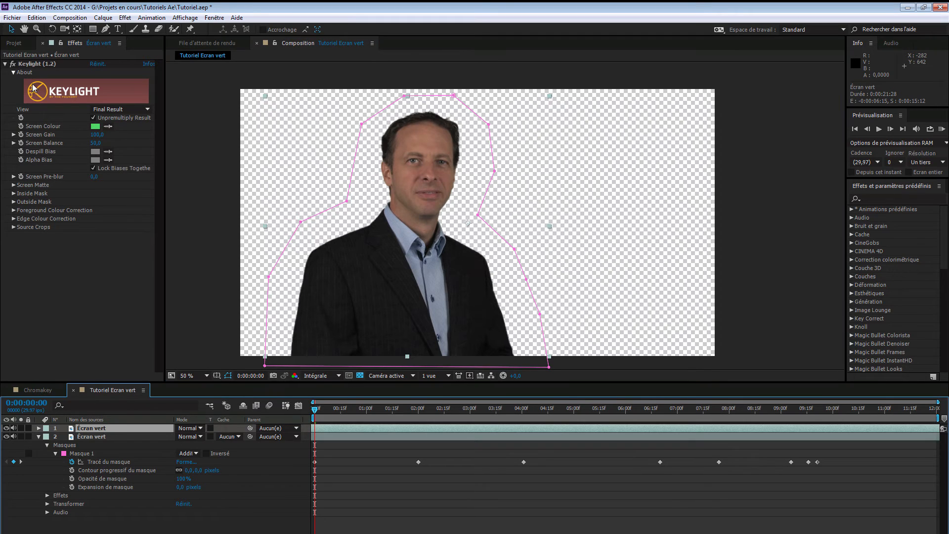
{"action": "left_click", "coordinate": [34, 64]}
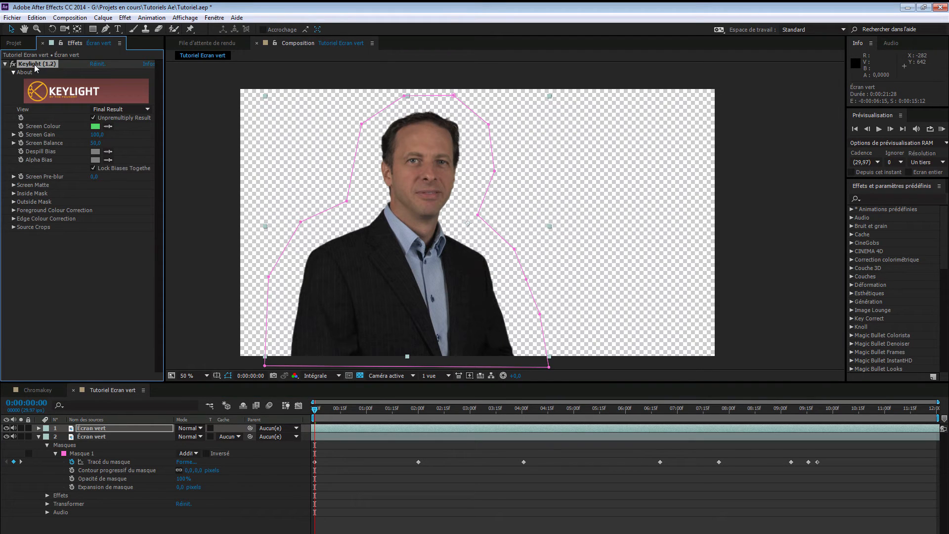
{"action": "key", "text": "Delete"}
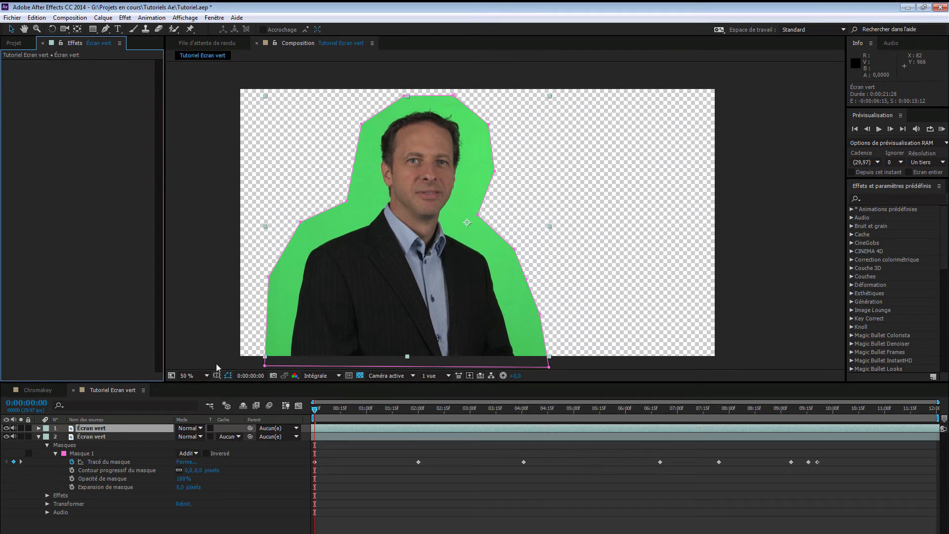
Set the lower Écran vert layer's track matte to Alpha Écran vert, after toggling the upper copy's visibility to compare
{"action": "left_click", "coordinate": [126, 437]}
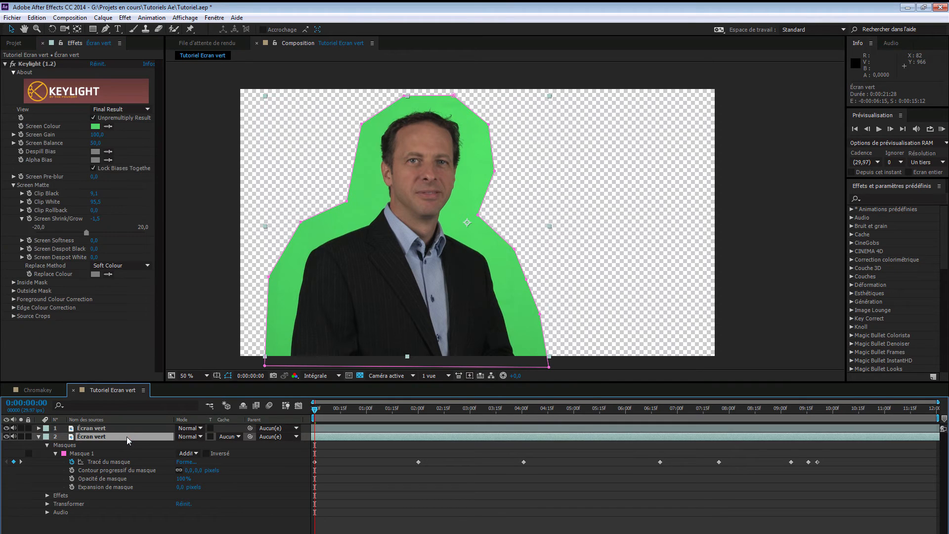
{"action": "left_click", "coordinate": [235, 437]}
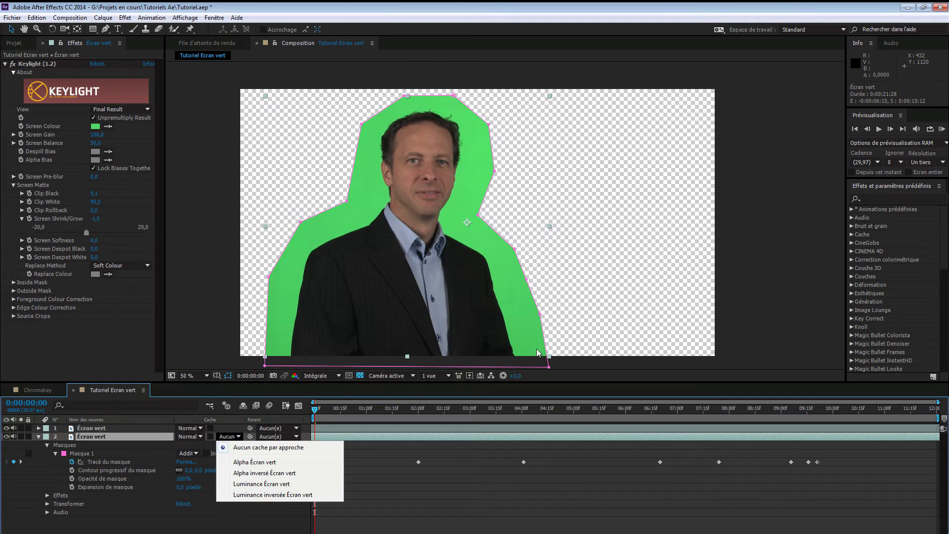
{"action": "left_click", "coordinate": [7, 428]}
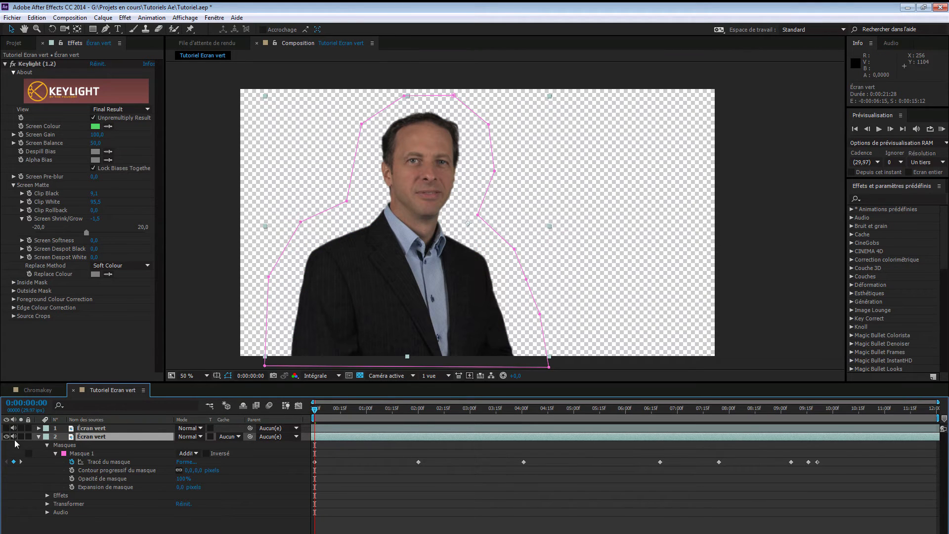
{"action": "left_click", "coordinate": [6, 428]}
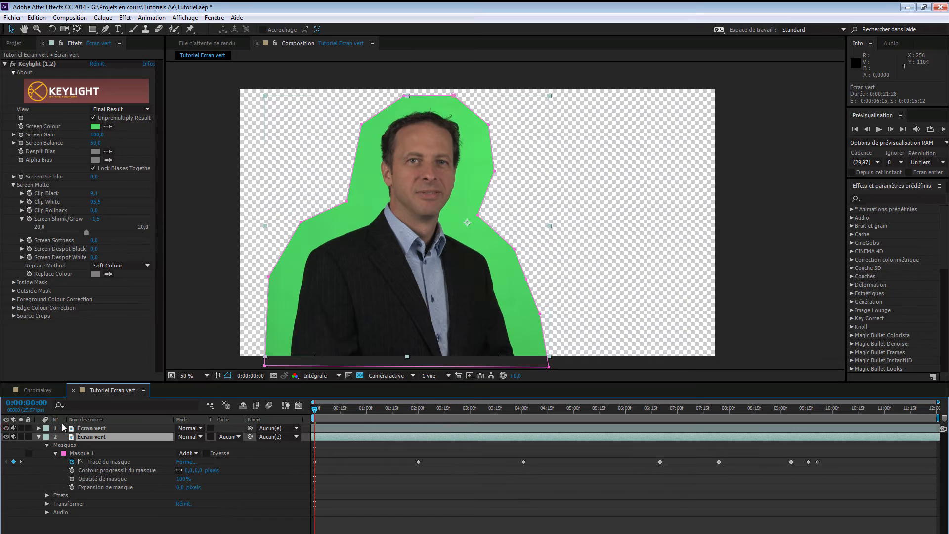
{"action": "left_click", "coordinate": [237, 436]}
{"action": "left_click", "coordinate": [240, 466]}
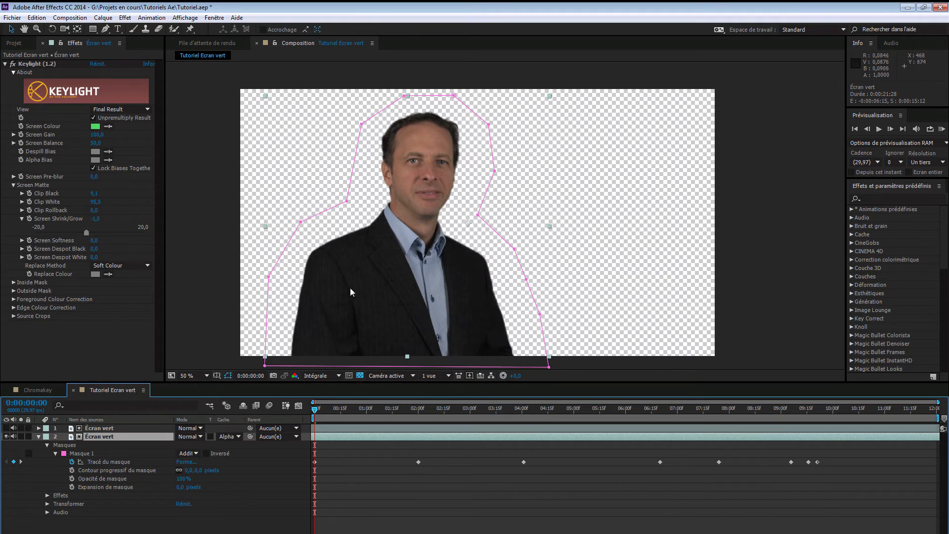
Set the lower layer's Screen Shrink/Grow to -1.2, checking the man's edges up close against black and the transparency grid
{"action": "scroll", "coordinate": [387, 212], "scroll_direction": "up", "scroll_amount": 4}
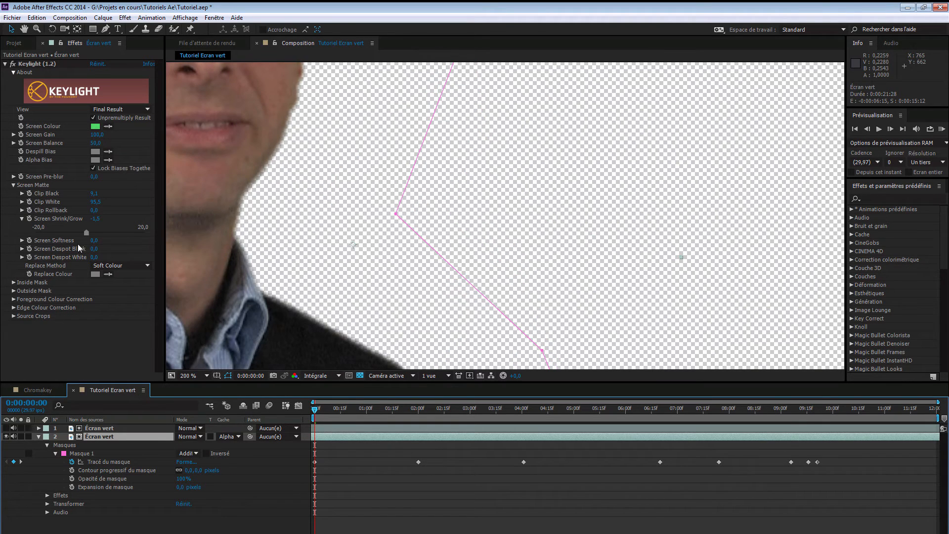
{"action": "left_click_drag", "start_coordinate": [96, 219], "coordinate": [97, 219]}
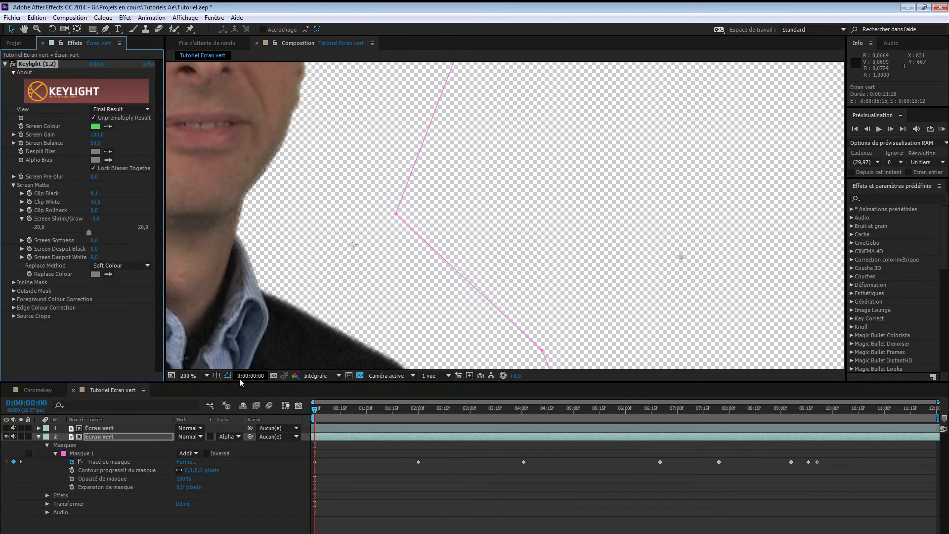
{"action": "left_click", "coordinate": [359, 376]}
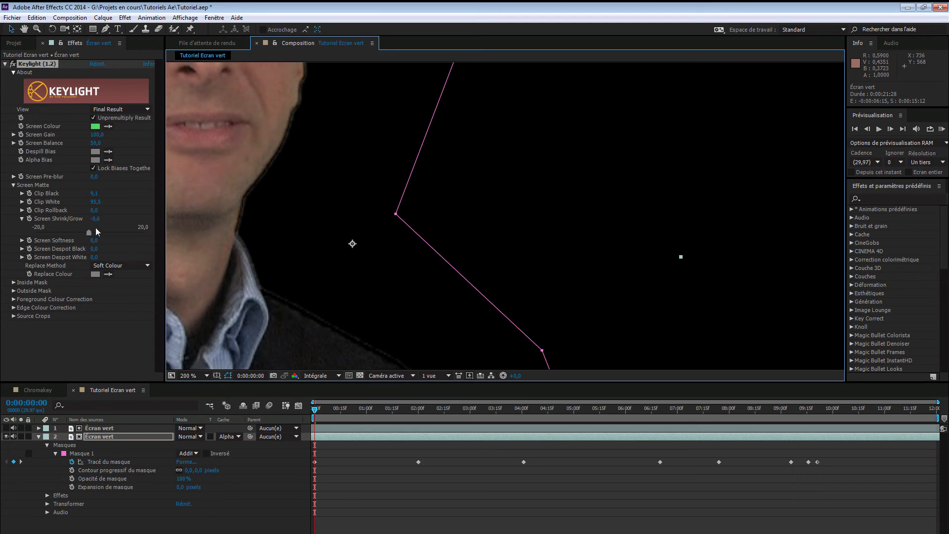
{"action": "left_click_drag", "start_coordinate": [95, 219], "coordinate": [79, 218]}
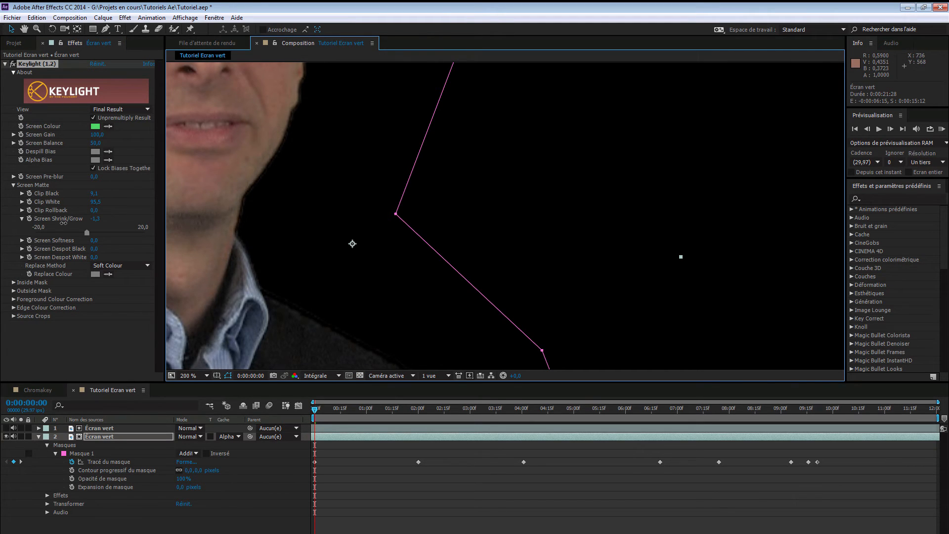
{"action": "left_click_drag", "start_coordinate": [64, 224], "coordinate": [65, 224]}
{"action": "left_click", "coordinate": [360, 376]}
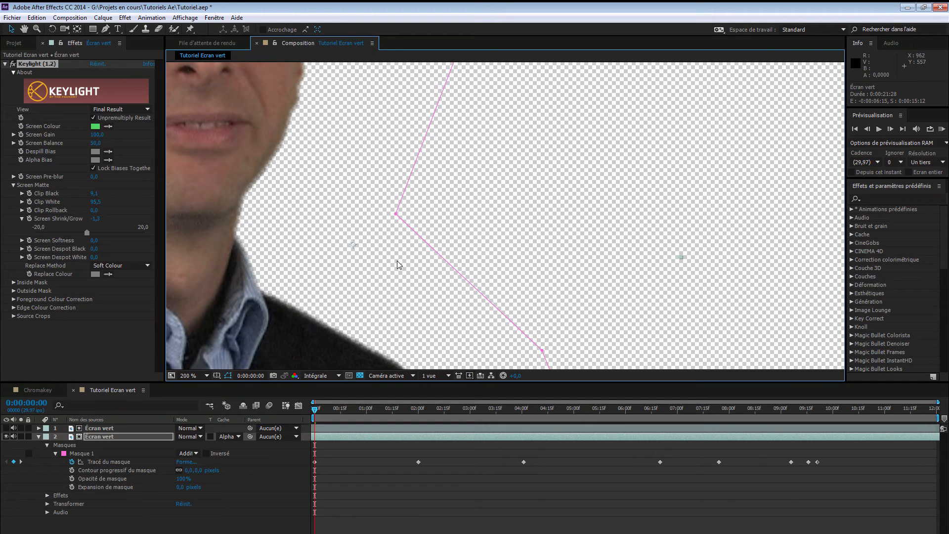
{"action": "key", "text": "comma"}
{"action": "key", "text": "comma"}
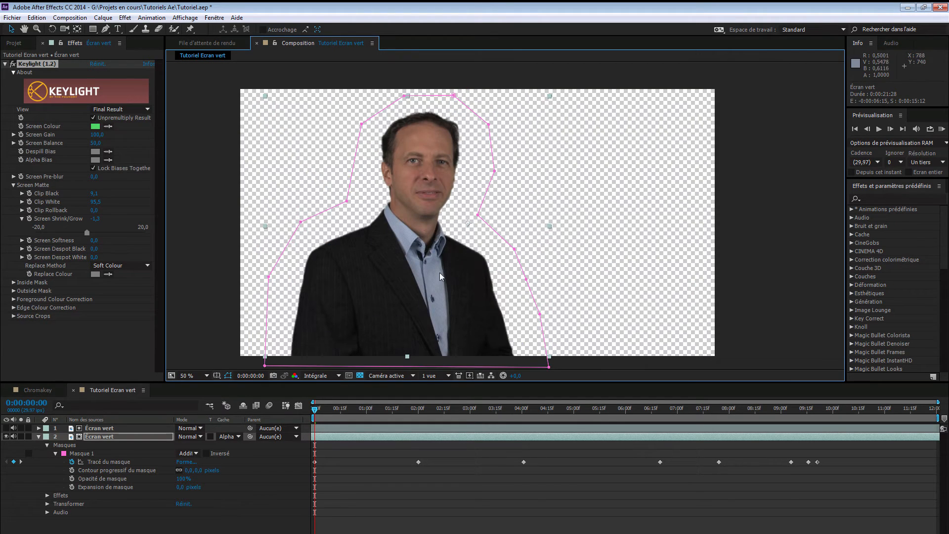
Precompose both Écran vert layers into a new composition named "Scène écran vet", moving all attributes into it
{"action": "left_click", "coordinate": [126, 436]}
{"action": "left_click", "coordinate": [123, 428], "text": "shift"}
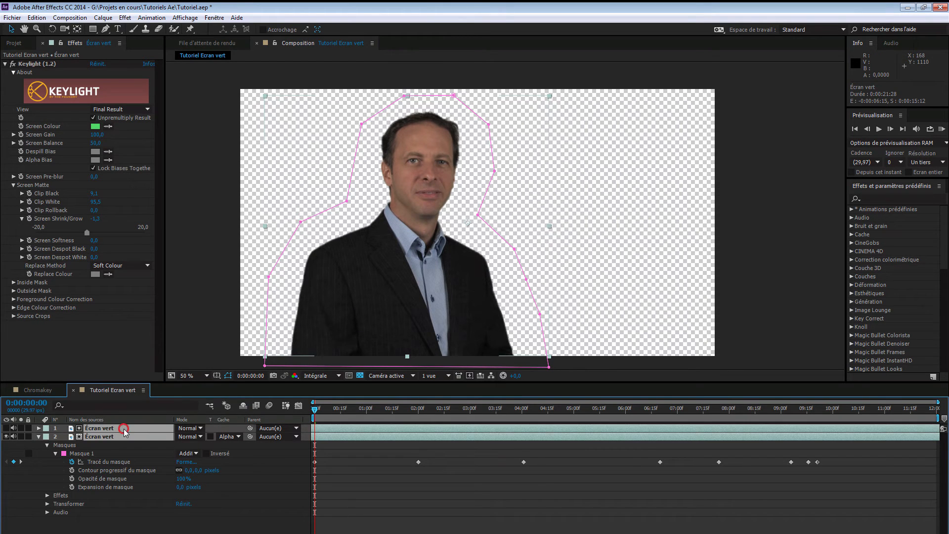
{"action": "right_click", "coordinate": [124, 427]}
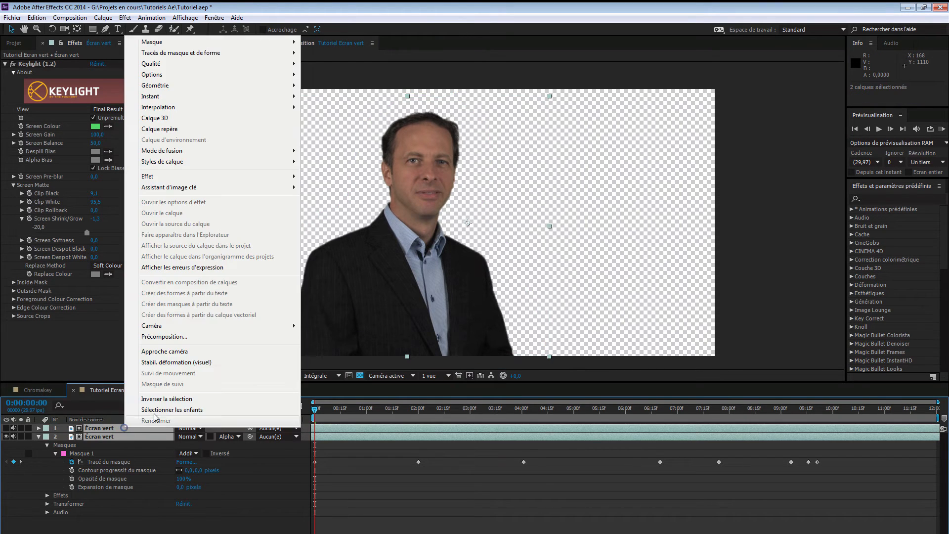
{"action": "left_click", "coordinate": [164, 337]}
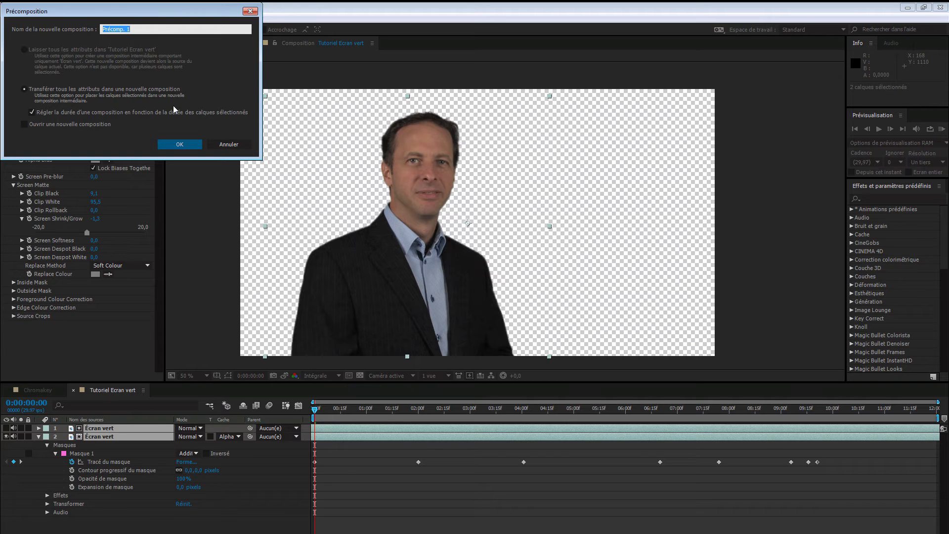
{"action": "type", "text": "Scène écran vet"}
{"action": "left_click", "coordinate": [181, 144]}
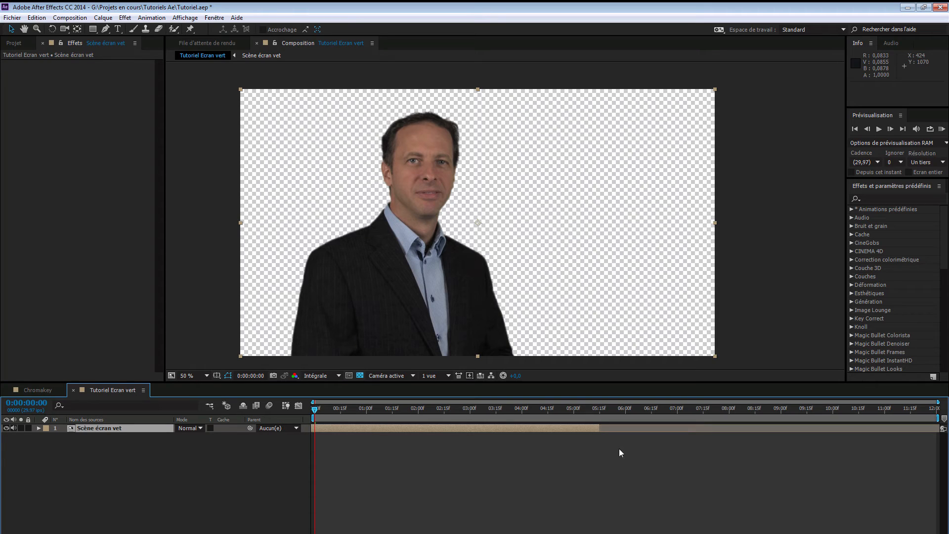
Shift and extend the Scène écran vet layer to reach the composition's end, previewing the keyed footage at quarter resolution
{"action": "left_click_drag", "start_coordinate": [597, 430], "coordinate": [939, 429]}
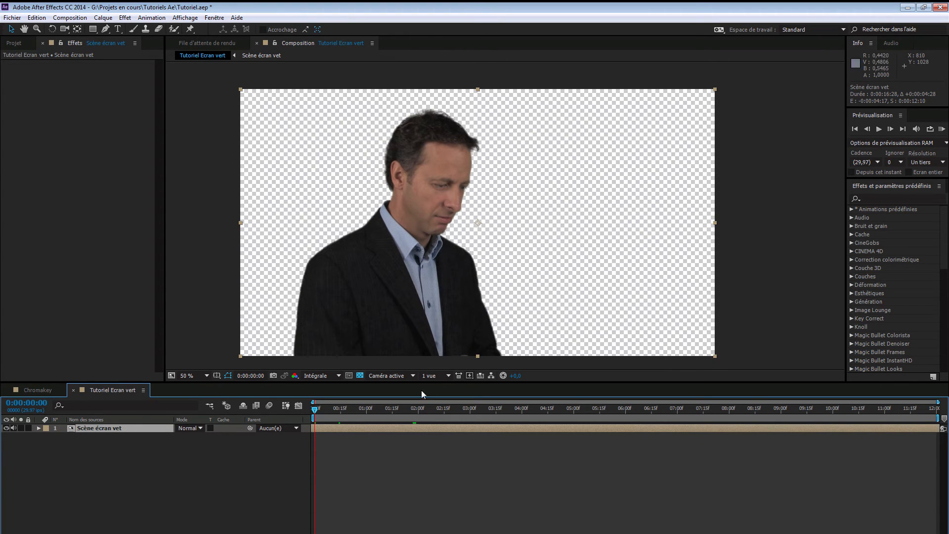
{"action": "left_click", "coordinate": [319, 375]}
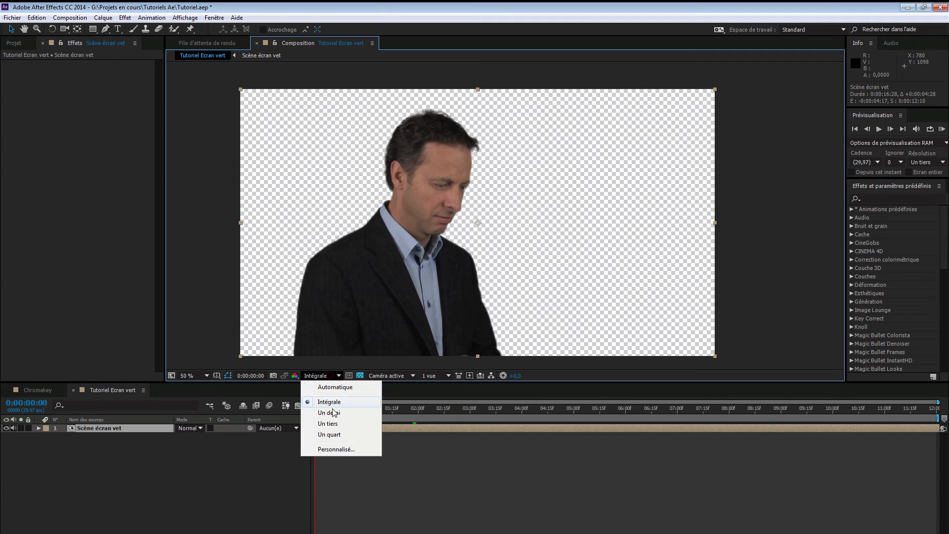
{"action": "left_click", "coordinate": [330, 434]}
{"action": "left_click_drag", "start_coordinate": [315, 410], "coordinate": [278, 387]}
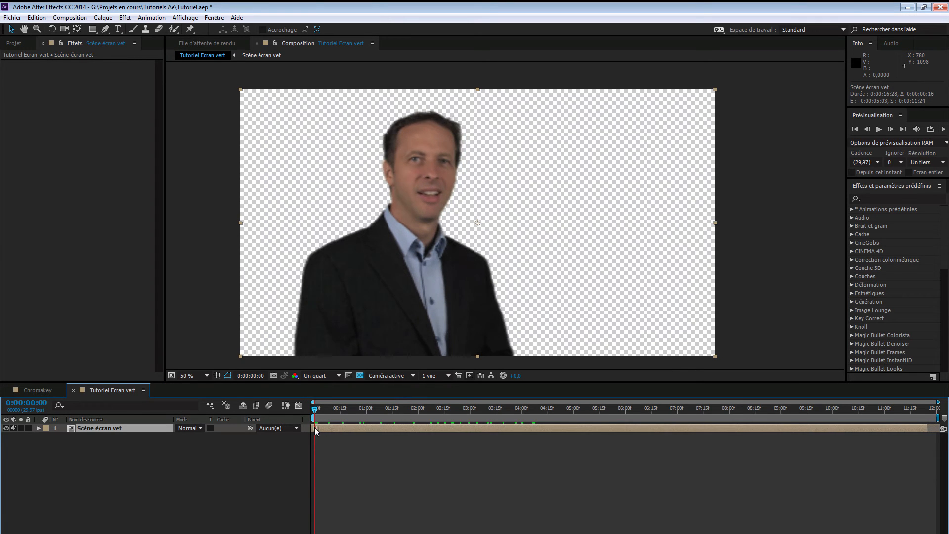
{"action": "mouse_move", "coordinate": [317, 409]}
{"action": "left_mouse_down"}
{"action": "mouse_move", "coordinate": [820, 430]}
{"action": "mouse_move", "coordinate": [602, 440]}
{"action": "mouse_move", "coordinate": [511, 430]}
{"action": "left_mouse_up"}
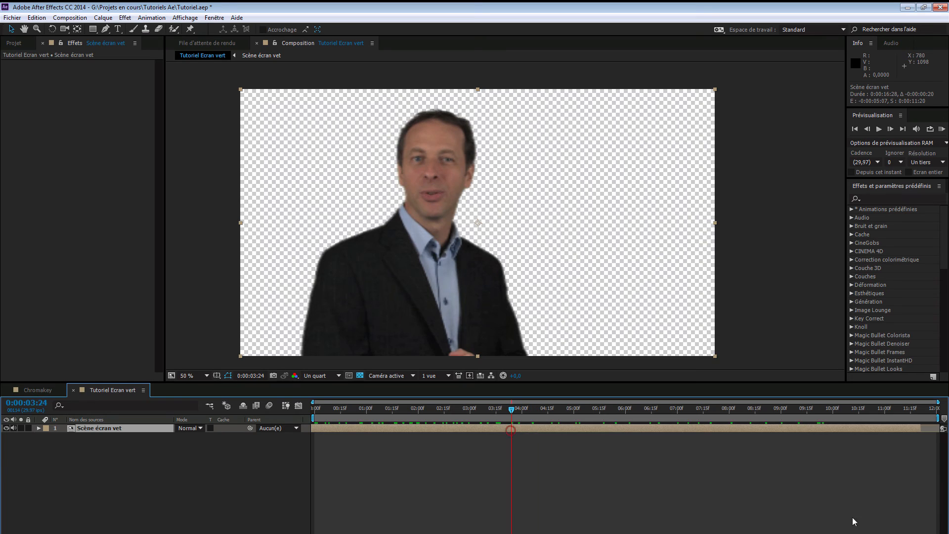
{"action": "left_click_drag", "start_coordinate": [920, 430], "coordinate": [941, 429]}
{"action": "left_click_drag", "start_coordinate": [512, 412], "coordinate": [288, 406]}
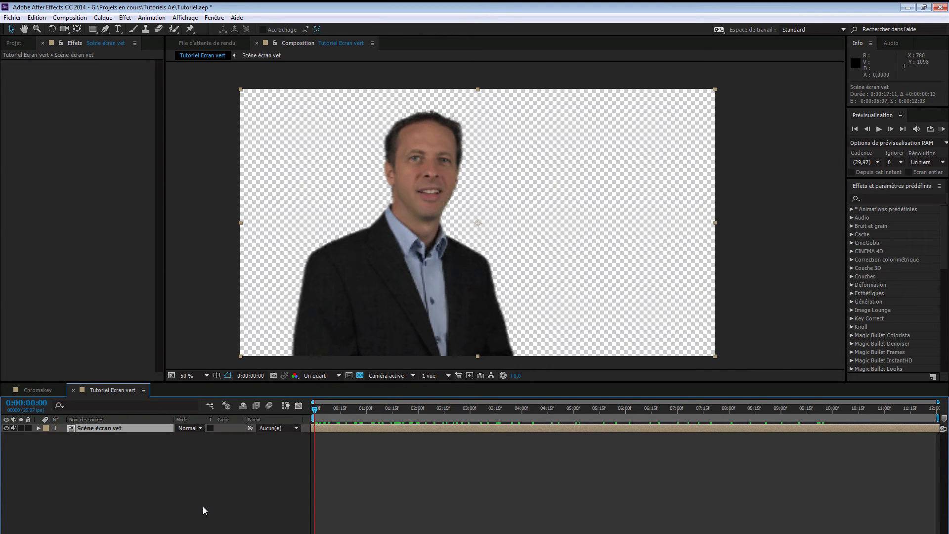
Purge the cached preview frames and set the composition's preview resolution to Intégrale
{"action": "key", "text": "ctrl+alt+KP_Divide"}
{"action": "left_click", "coordinate": [325, 376]}
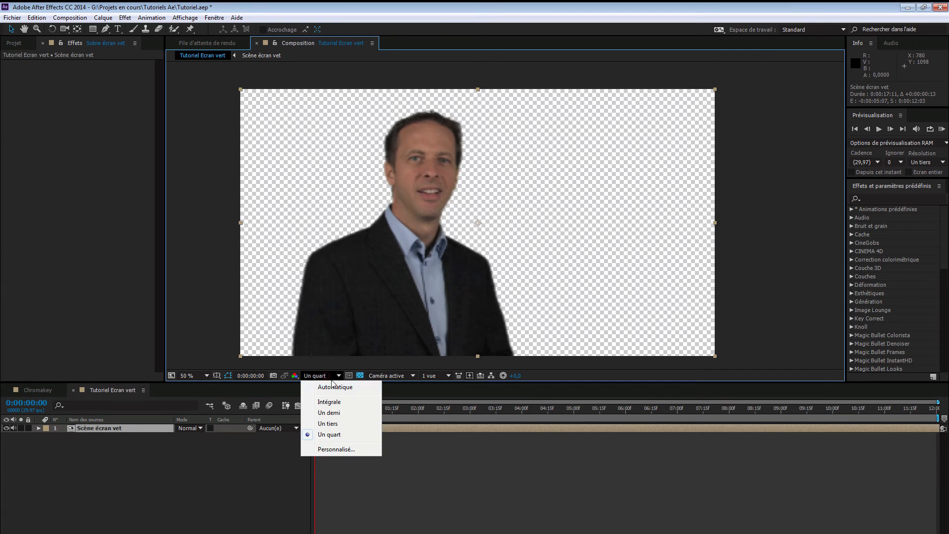
{"action": "left_click", "coordinate": [329, 402]}
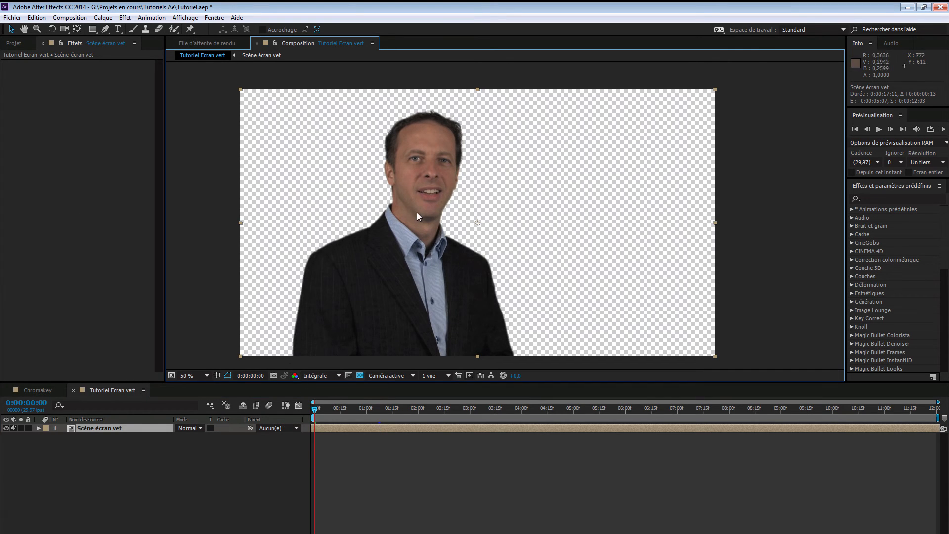
Add the Arrière plan factory image from the project beneath the Scène écran vet layer
{"action": "left_click", "coordinate": [14, 44]}
{"action": "left_click_drag", "start_coordinate": [45, 188], "coordinate": [89, 437]}
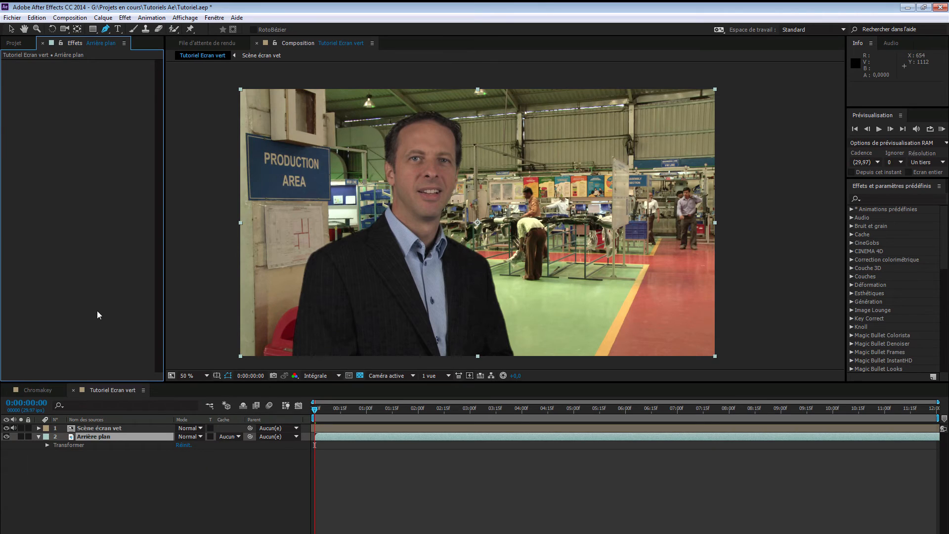
Apply Flou accéléré to the Arrière plan layer, with edge pixels repeated and Intensité set to 4
{"action": "left_click", "coordinate": [116, 439]}
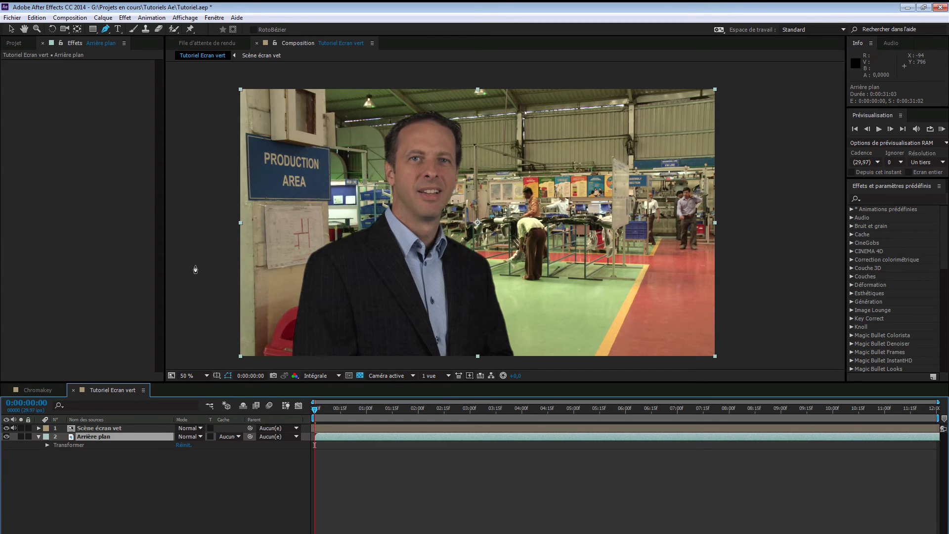
{"action": "right_click", "coordinate": [73, 94]}
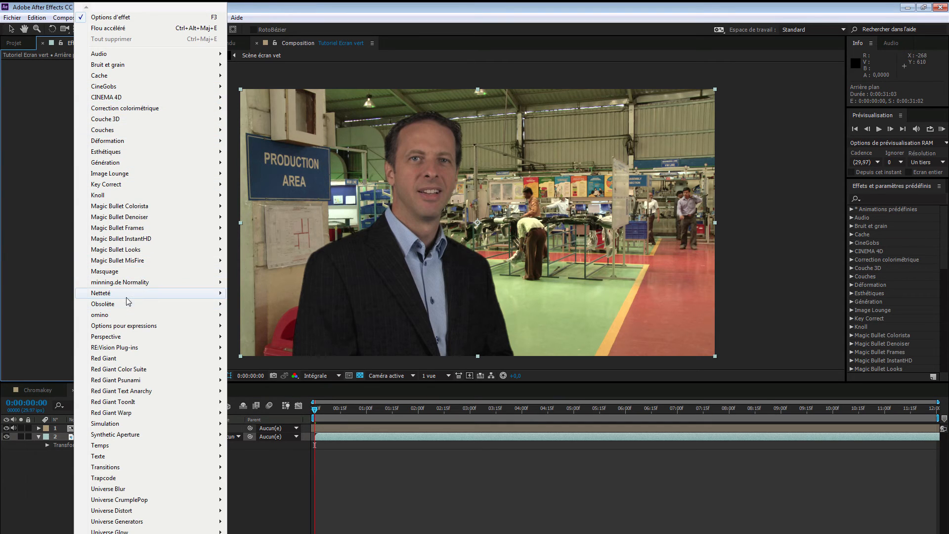
{"action": "mouse_move", "coordinate": [143, 292]}
{"action": "left_click", "coordinate": [260, 357]}
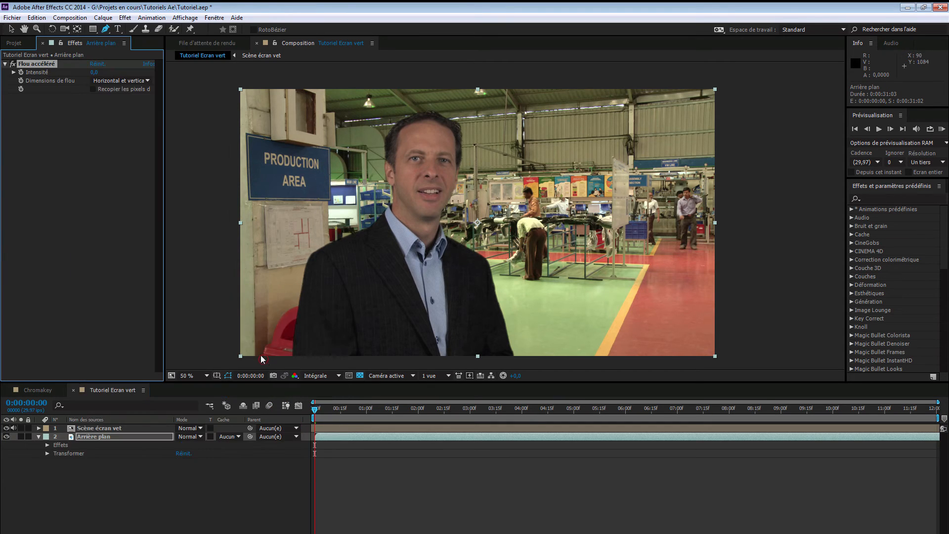
{"action": "left_click", "coordinate": [93, 89]}
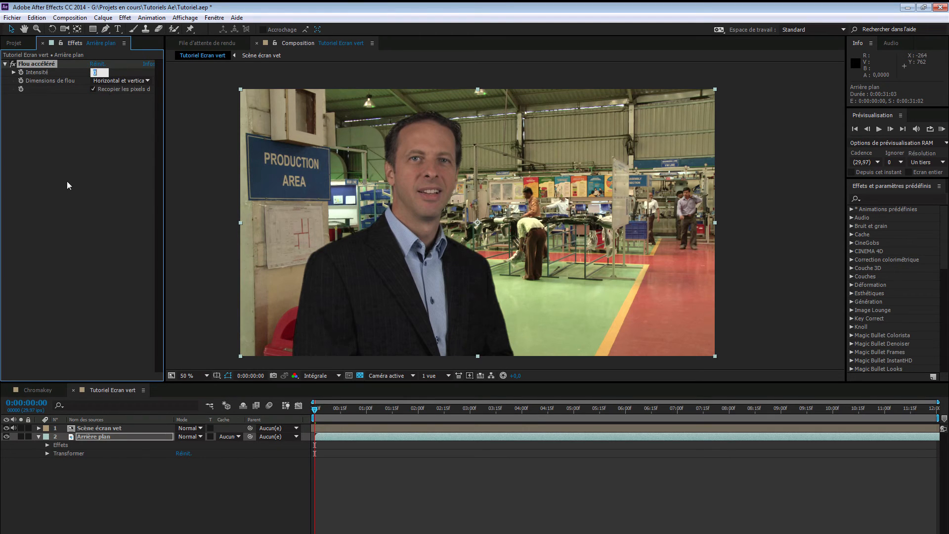
{"action": "type", "text": "4"}
{"action": "key", "text": "Return"}
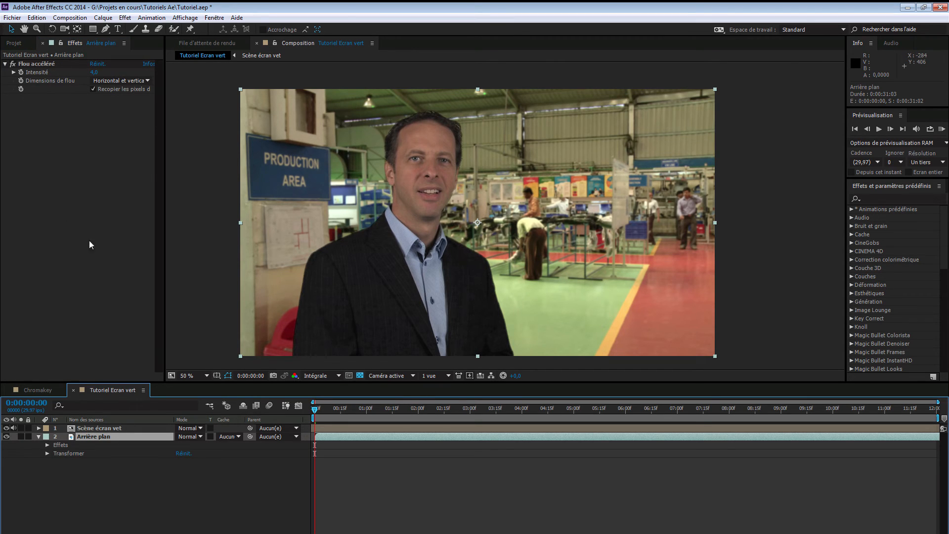
{"action": "right_click", "coordinate": [99, 141]}
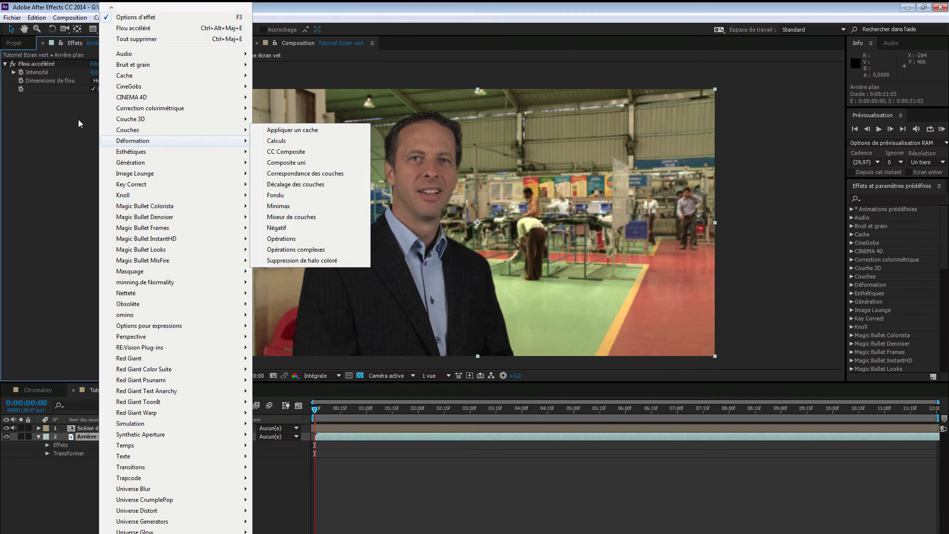
{"action": "left_click", "coordinate": [78, 138]}
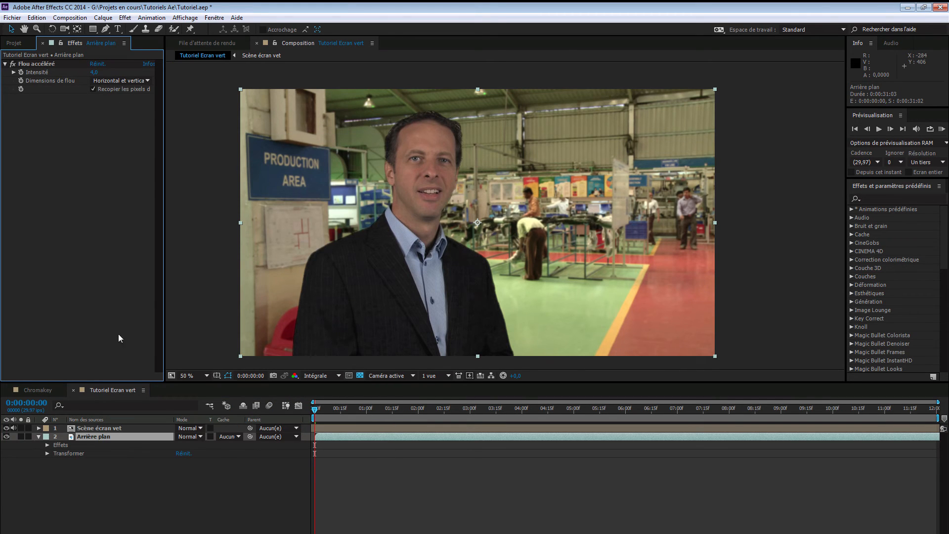
Draw a closed Pen mask on the Arrière plan layer around the factory hall, following the wall and sign edge and extending beyond the frame
{"action": "left_click", "coordinate": [105, 30]}
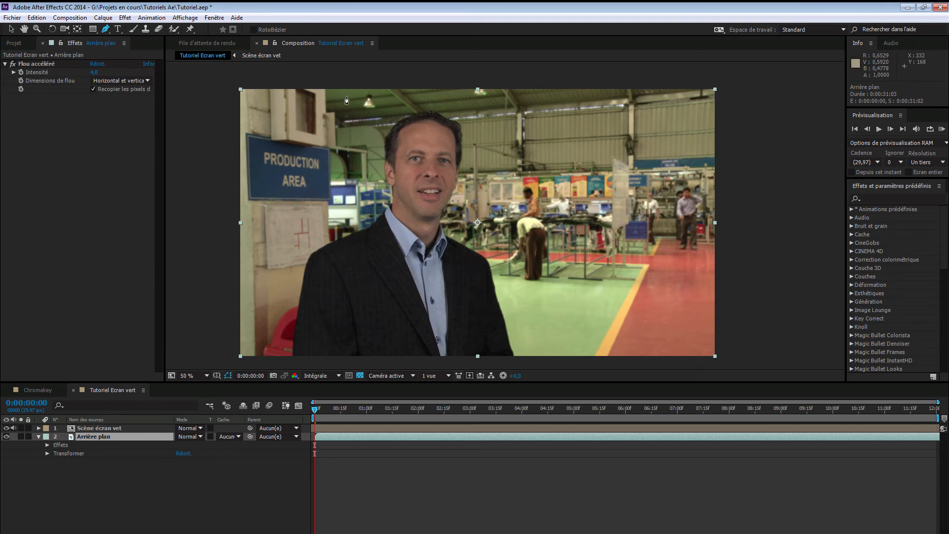
{"action": "left_click", "coordinate": [325, 80]}
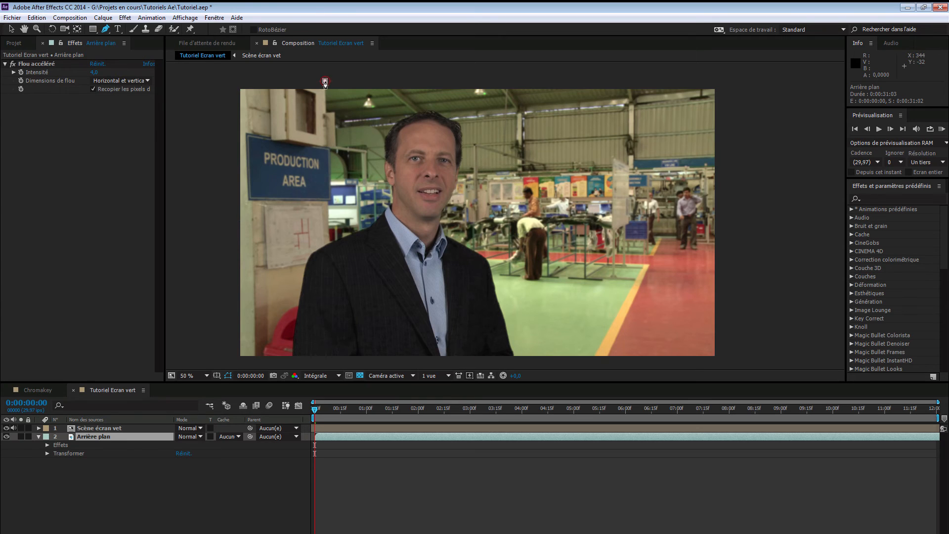
{"action": "left_click", "coordinate": [328, 146]}
{"action": "left_click", "coordinate": [337, 147]}
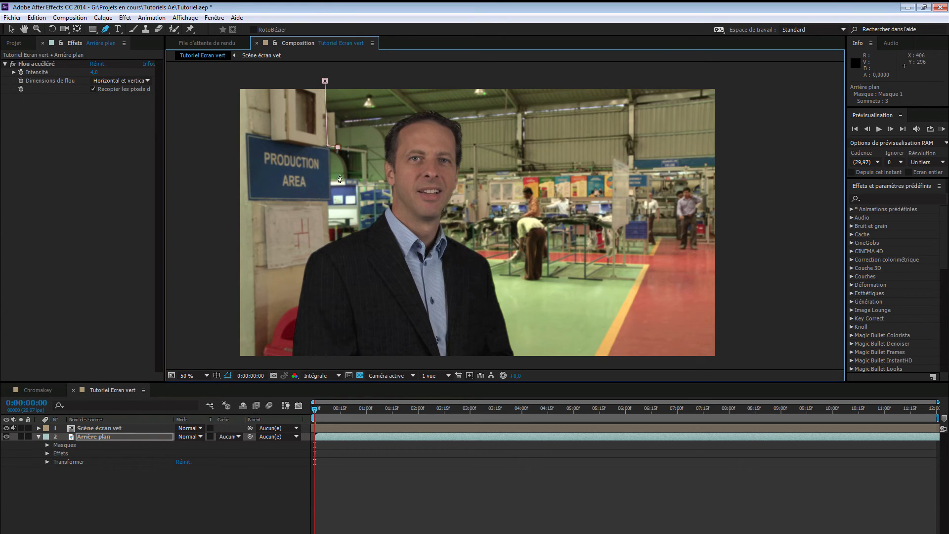
{"action": "left_click", "coordinate": [340, 201]}
{"action": "left_click", "coordinate": [329, 202]}
{"action": "left_click", "coordinate": [340, 362]}
{"action": "left_click_drag", "start_coordinate": [340, 363], "coordinate": [336, 362]}
{"action": "left_click", "coordinate": [725, 360]}
{"action": "left_click", "coordinate": [725, 81]}
{"action": "left_click", "coordinate": [324, 81]}
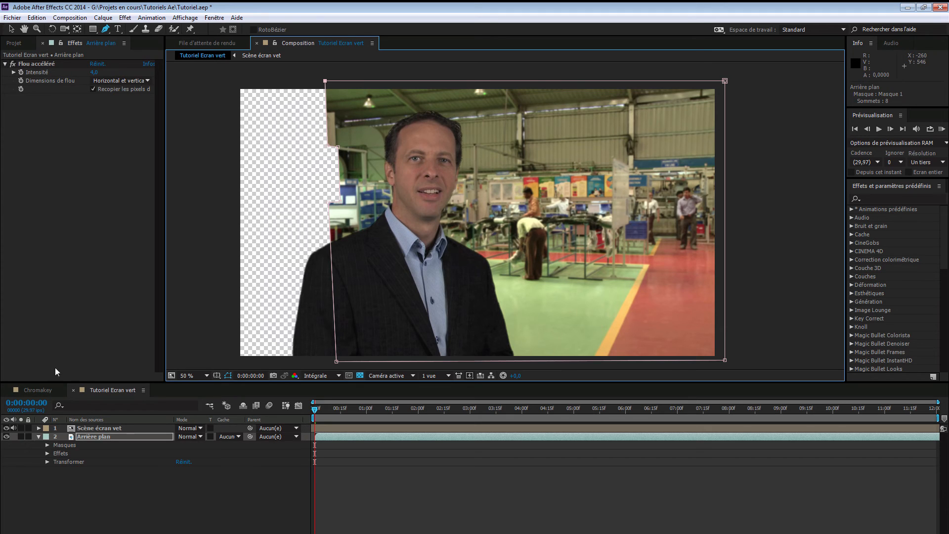
Restrict the Flou accéléré effect to Masque 1 by adding a mask reference in its Options de composition
{"action": "left_click", "coordinate": [47, 453]}
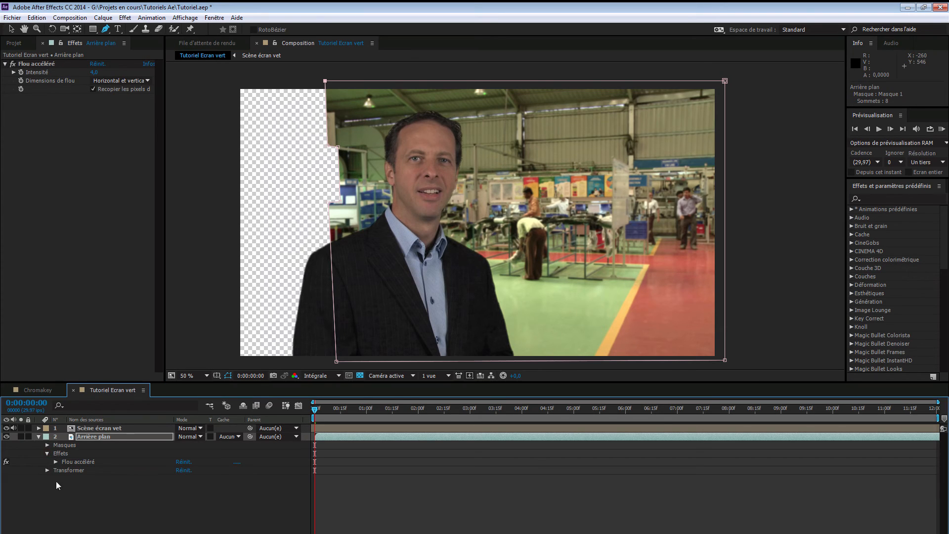
{"action": "left_click", "coordinate": [56, 462]}
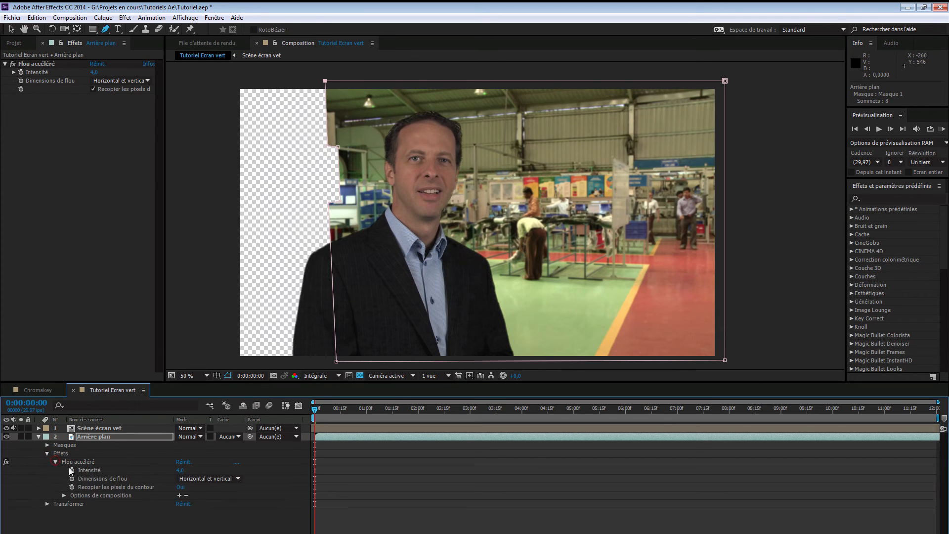
{"action": "left_click", "coordinate": [180, 495]}
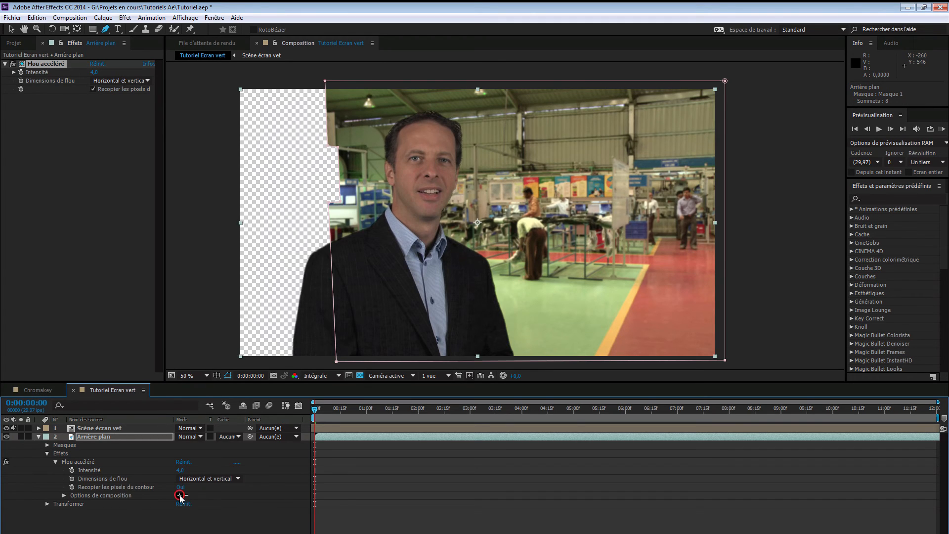
{"action": "left_click", "coordinate": [55, 461]}
{"action": "left_click", "coordinate": [55, 462]}
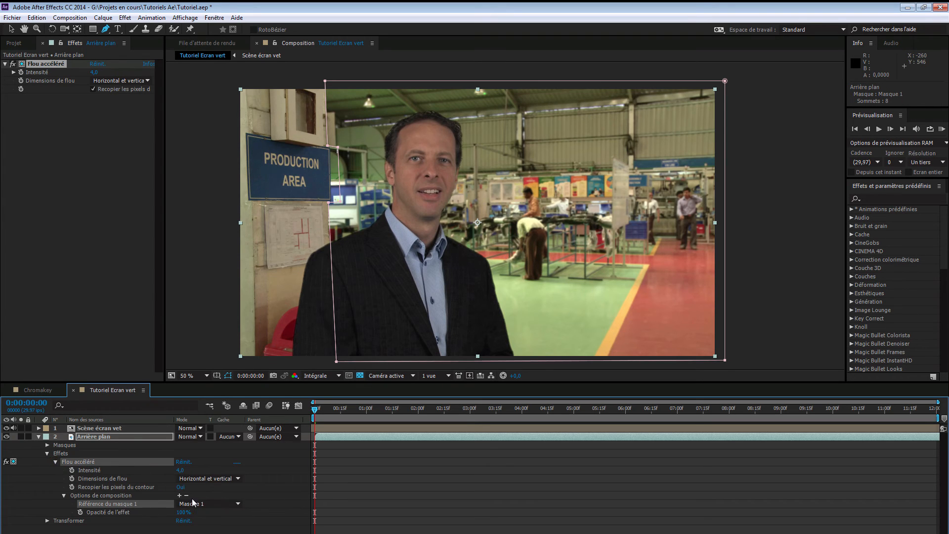
Move the vertices of Masque 1 beside the PRODUCTION AREA sign so the mask follows the sign's edge
{"action": "left_click", "coordinate": [47, 445]}
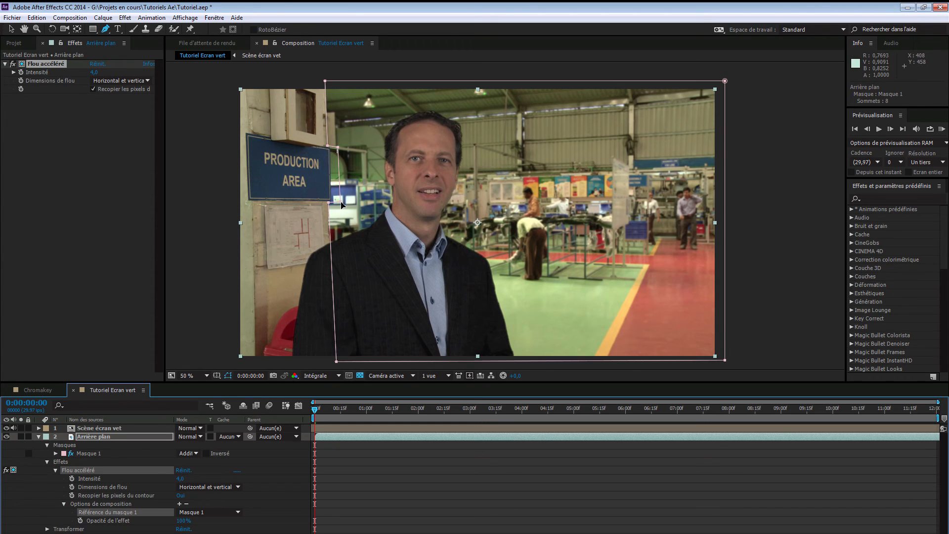
{"action": "left_click", "coordinate": [335, 203]}
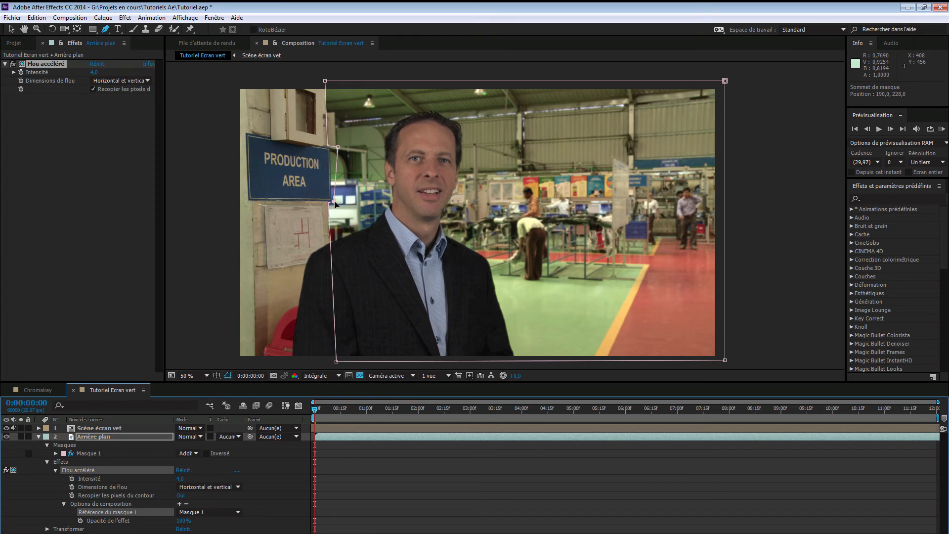
{"action": "left_click", "coordinate": [335, 150]}
{"action": "left_click_drag", "start_coordinate": [334, 151], "coordinate": [332, 152]}
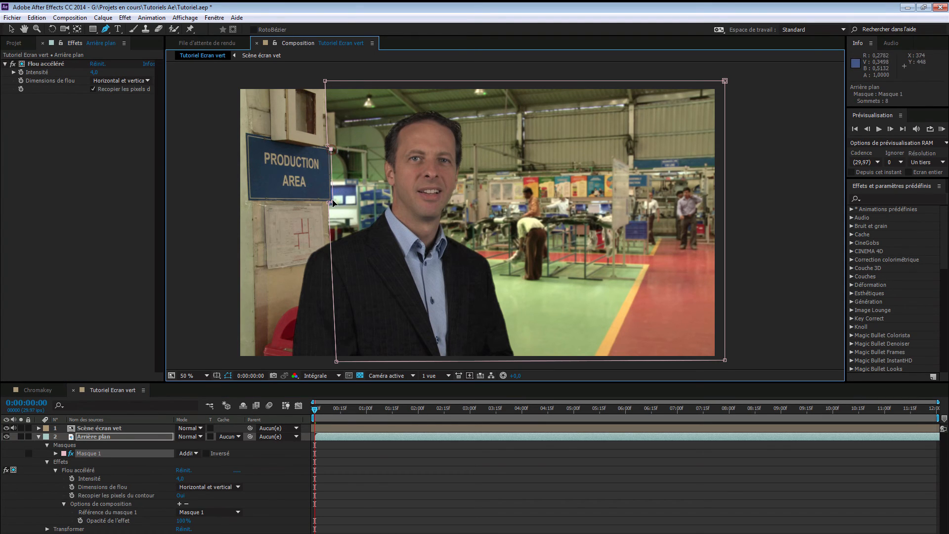
{"action": "left_click_drag", "start_coordinate": [333, 199], "coordinate": [331, 198]}
Set the Contour progressif du masque of Masque 1 to 23 pixels and return to the Selection tool
{"action": "left_click", "coordinate": [56, 453]}
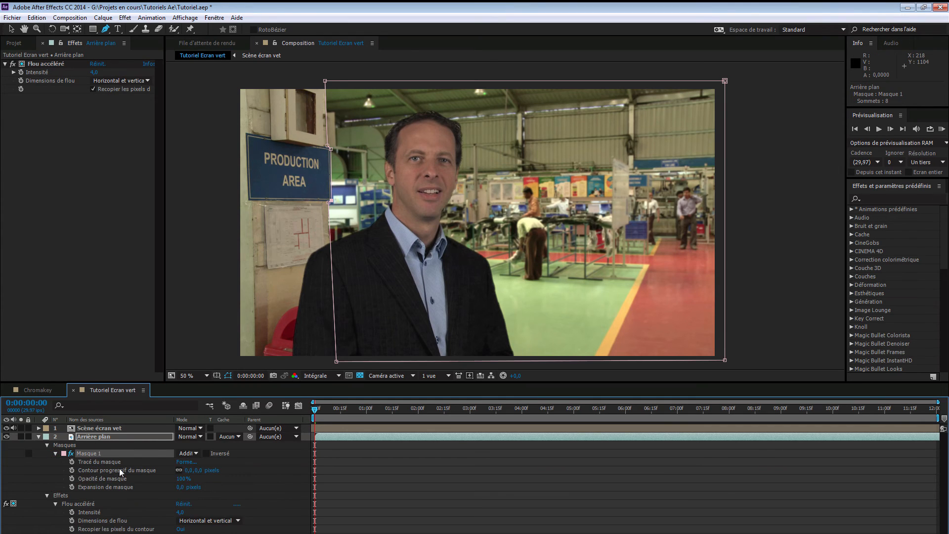
{"action": "left_click", "coordinate": [198, 470]}
{"action": "type", "text": "10"}
{"action": "key", "text": "Return"}
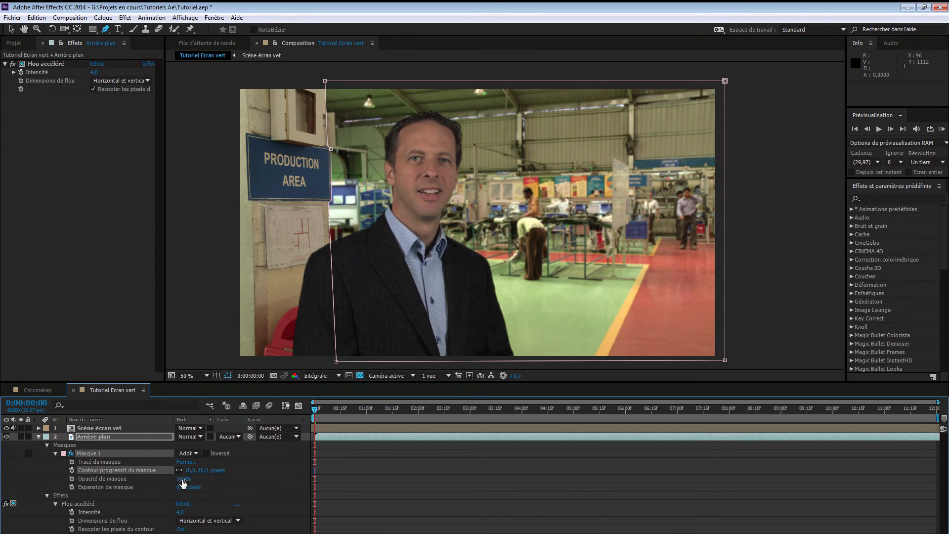
{"action": "left_click", "coordinate": [203, 471]}
{"action": "left_click_drag", "start_coordinate": [208, 471], "coordinate": [209, 471]}
{"action": "key", "text": "v"}
{"action": "left_click", "coordinate": [220, 242]}
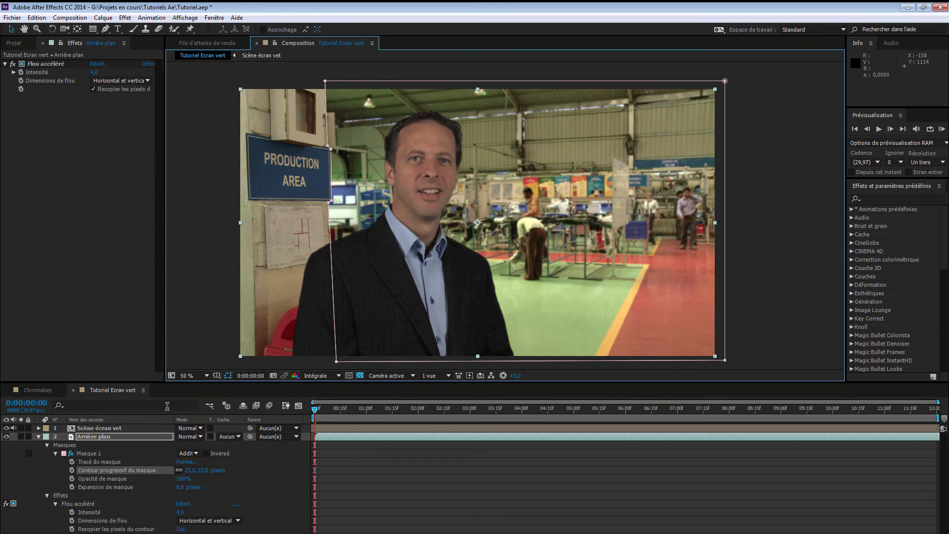
Collapse the Arrière plan layer's properties and its Flou accéléré effect, and hide the mask outlines in the composition view
{"action": "left_click", "coordinate": [123, 428]}
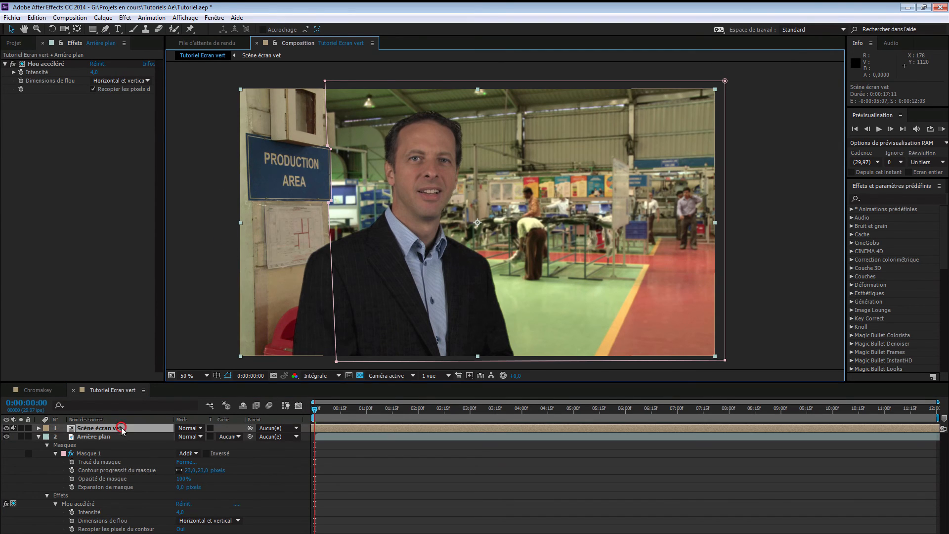
{"action": "left_click", "coordinate": [39, 437]}
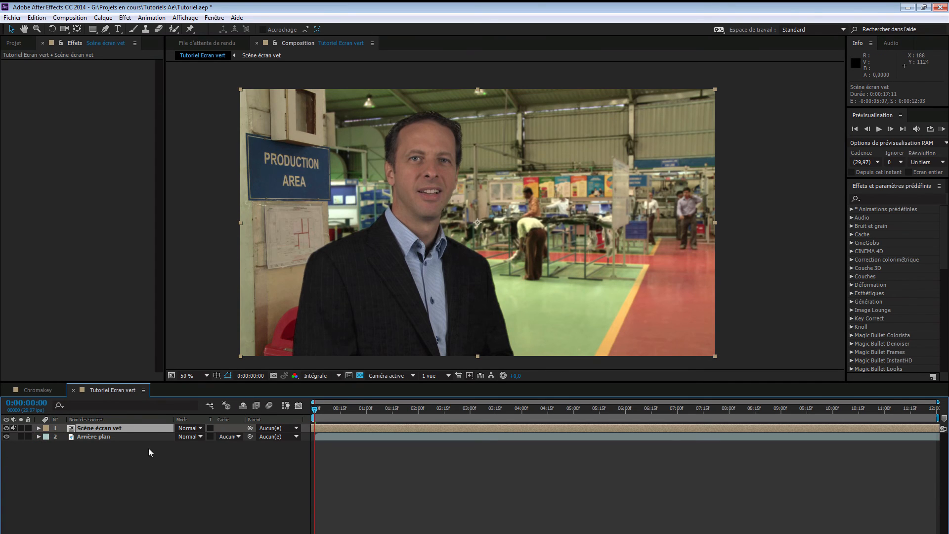
{"action": "left_click", "coordinate": [93, 437]}
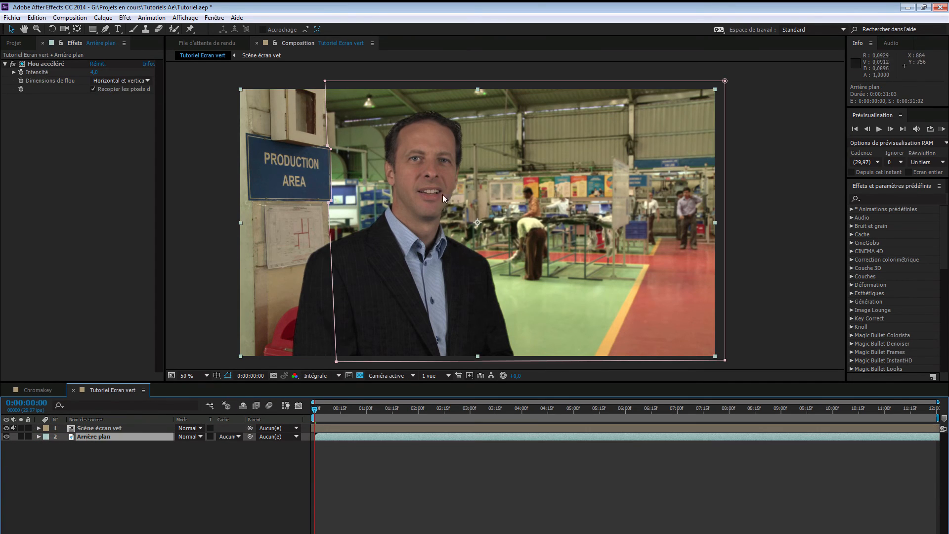
{"action": "left_click", "coordinate": [228, 376]}
{"action": "left_click", "coordinate": [227, 375]}
{"action": "left_click", "coordinate": [228, 376]}
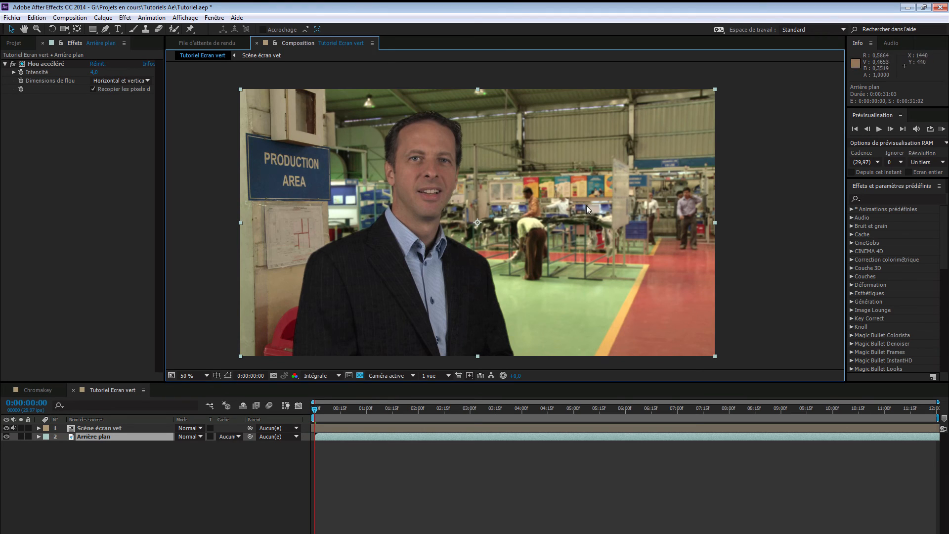
{"action": "left_click", "coordinate": [5, 63]}
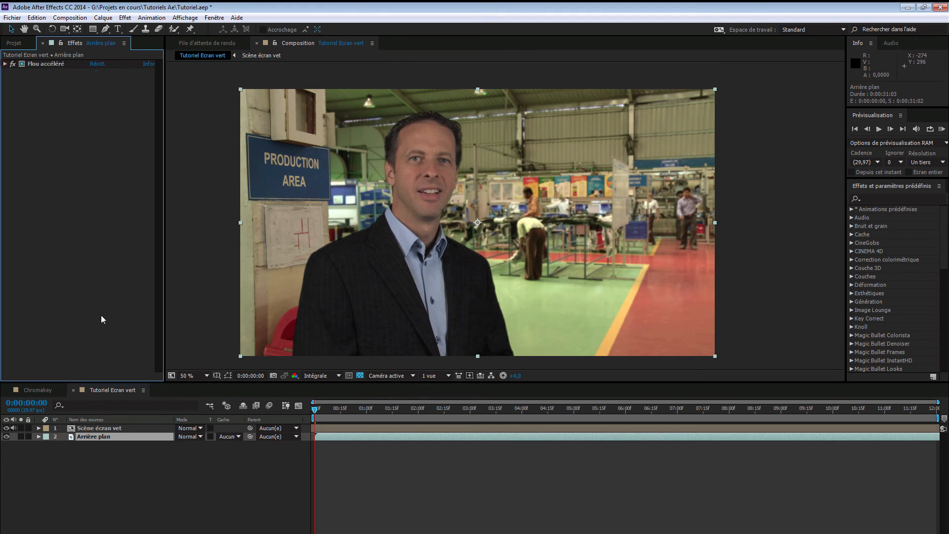
Apply Courbes to the Scène écran vet layer and lower the RVB curve's shadows, anchoring the midtones and highlights near the diagonal
{"action": "left_click", "coordinate": [99, 428]}
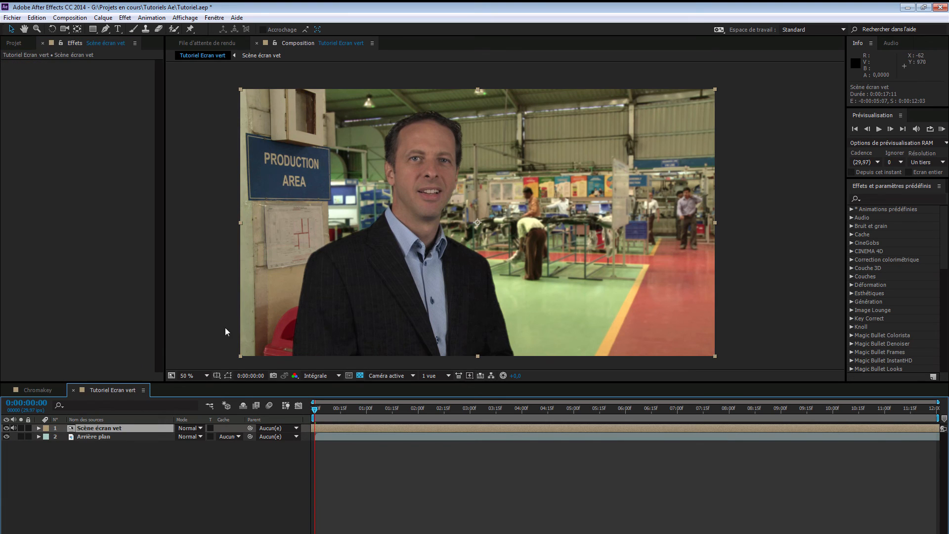
{"action": "right_click", "coordinate": [57, 99]}
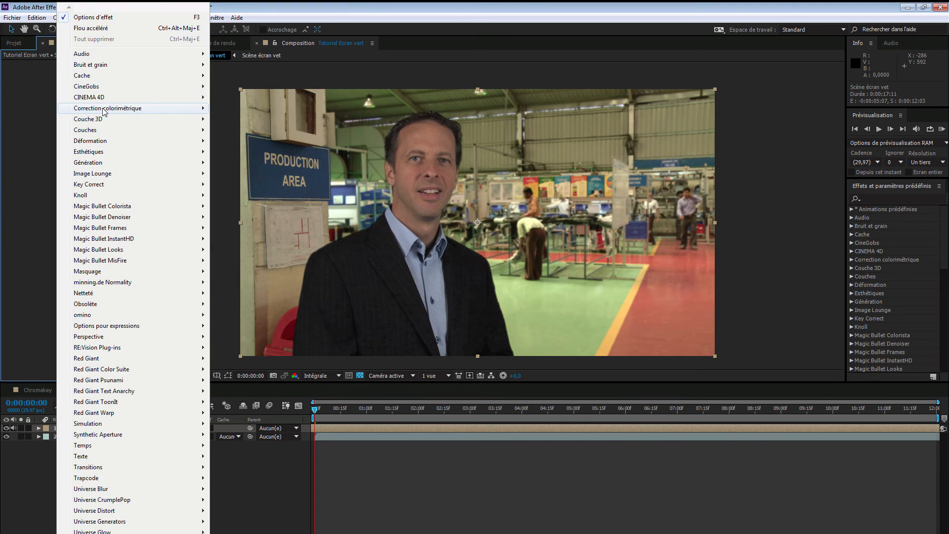
{"action": "mouse_move", "coordinate": [105, 108]}
{"action": "left_click", "coordinate": [254, 249]}
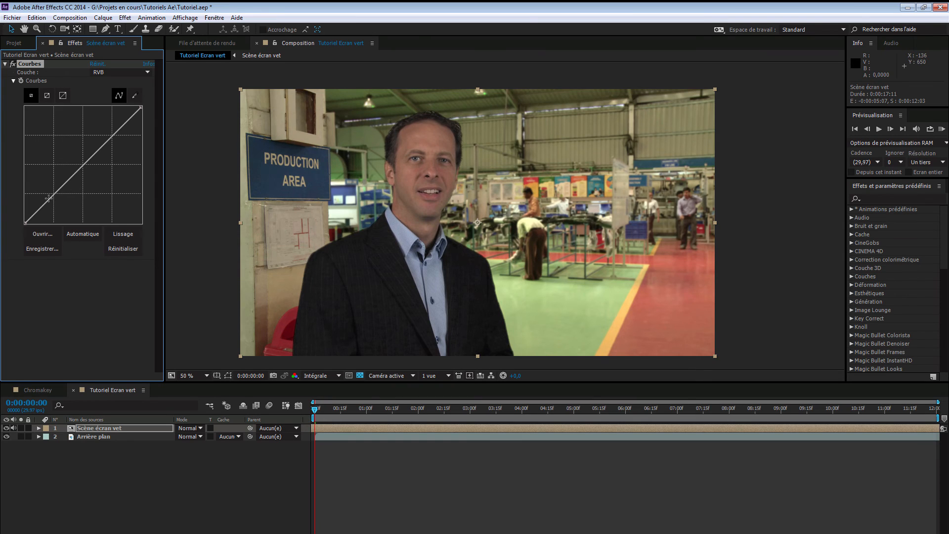
{"action": "left_click_drag", "start_coordinate": [48, 199], "coordinate": [49, 202]}
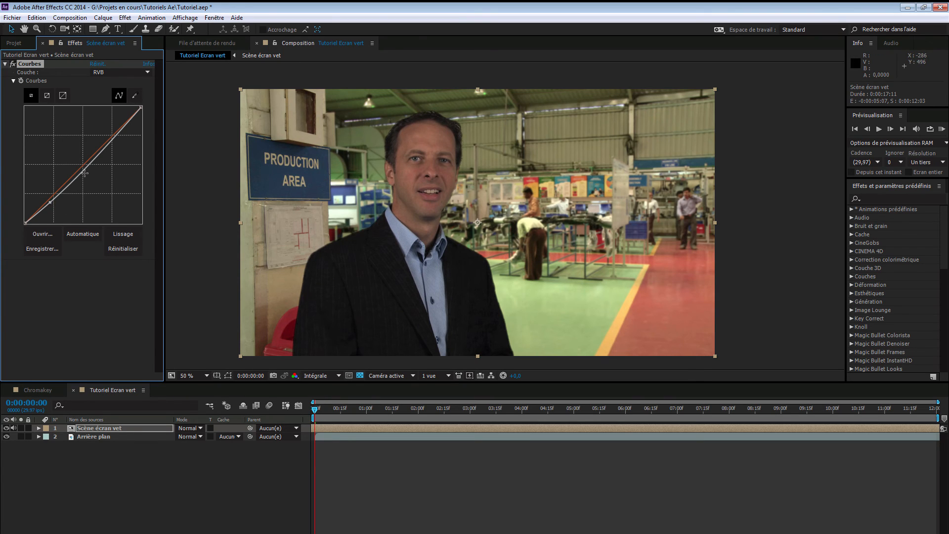
{"action": "left_click_drag", "start_coordinate": [85, 171], "coordinate": [82, 167]}
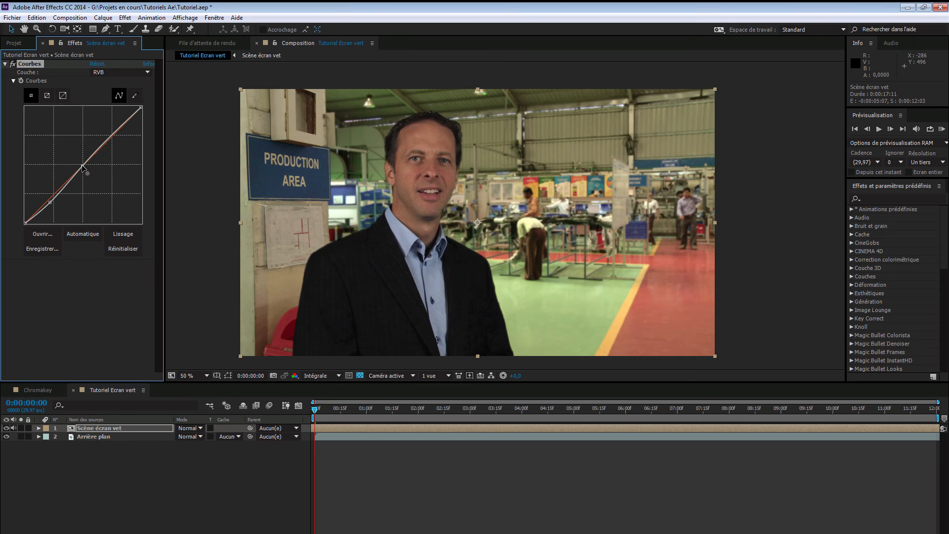
{"action": "left_click", "coordinate": [109, 137]}
Switch the Courbes channel to Vert and raise the green curve's midpoint slightly
{"action": "left_click", "coordinate": [118, 72]}
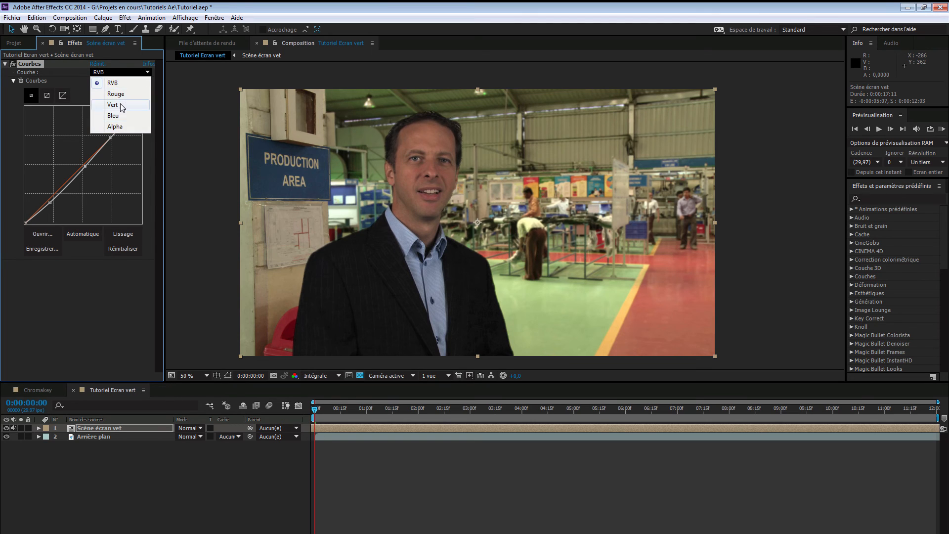
{"action": "left_click", "coordinate": [121, 105]}
{"action": "left_click_drag", "start_coordinate": [82, 166], "coordinate": [82, 164]}
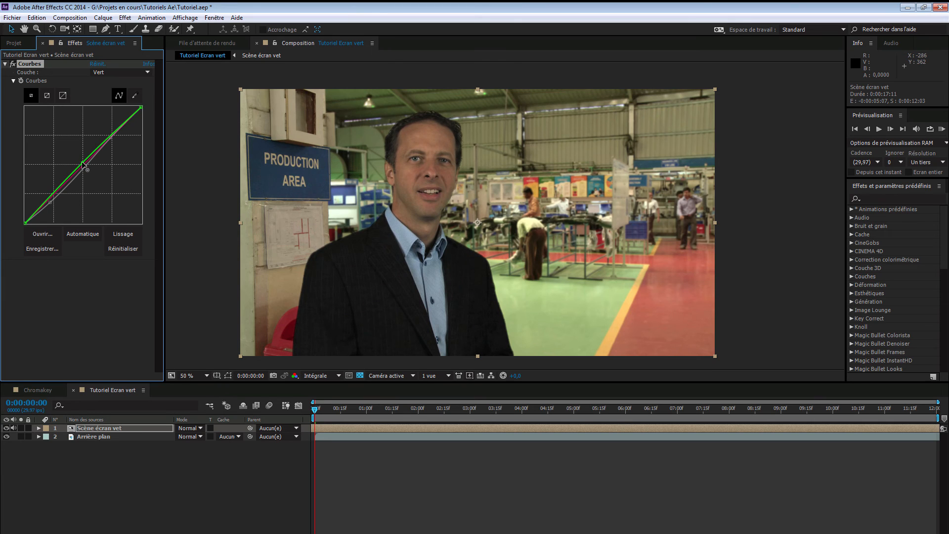
{"action": "left_click_drag", "start_coordinate": [82, 162], "coordinate": [82, 161]}
Enlarge the Courbes graph to nudge the Vert midpoint slightly lower, and restore the compact layout with the effect collapsed
{"action": "left_click_drag", "start_coordinate": [164, 174], "coordinate": [288, 185]}
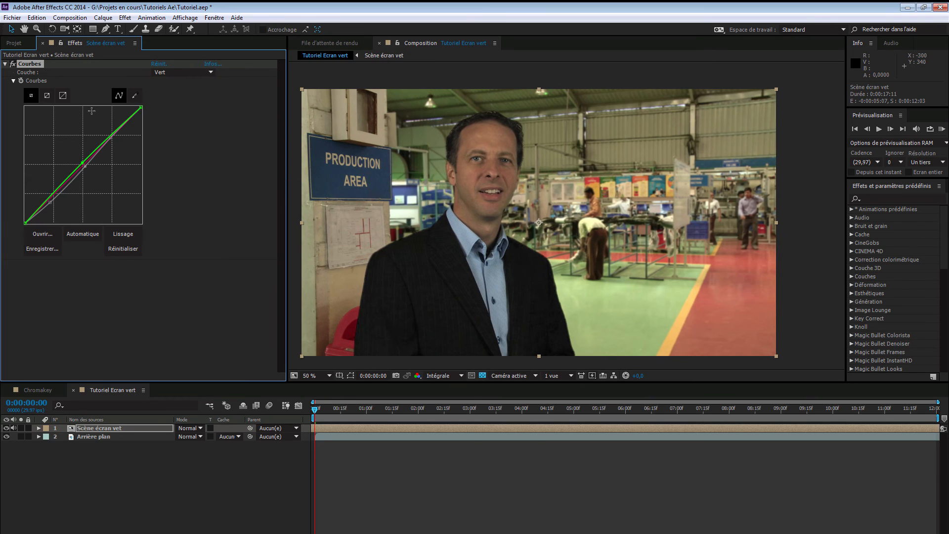
{"action": "left_click", "coordinate": [62, 95]}
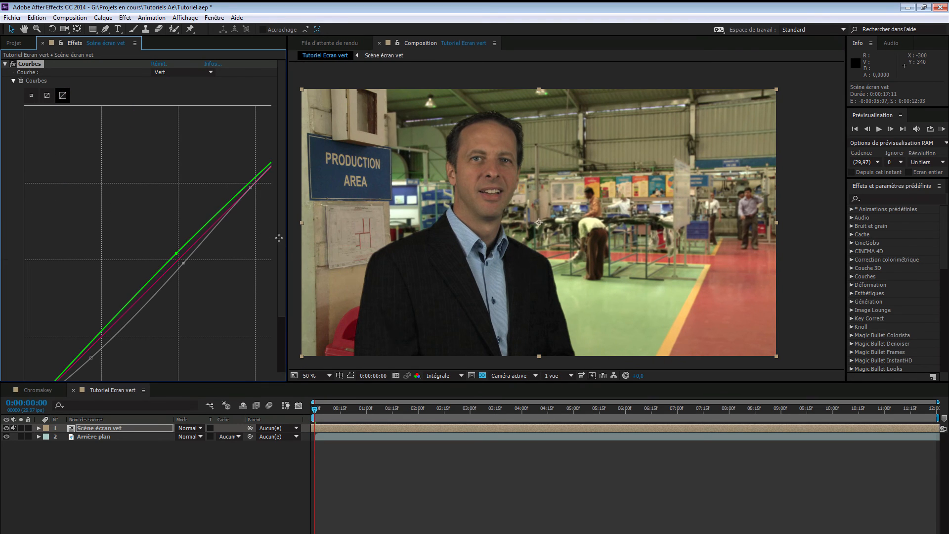
{"action": "left_click_drag", "start_coordinate": [286, 244], "coordinate": [411, 244]}
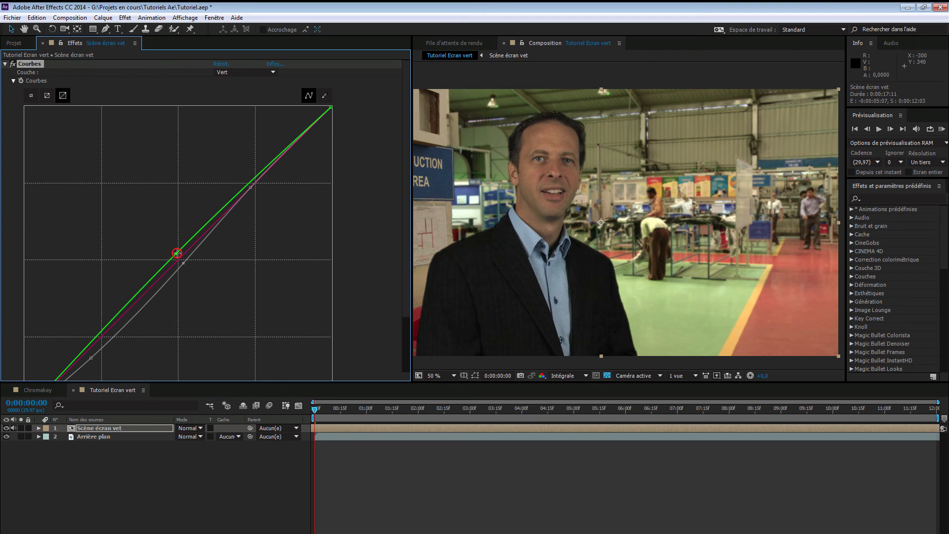
{"action": "left_click", "coordinate": [175, 257]}
{"action": "left_click", "coordinate": [31, 95]}
{"action": "left_click_drag", "start_coordinate": [411, 116], "coordinate": [182, 125]}
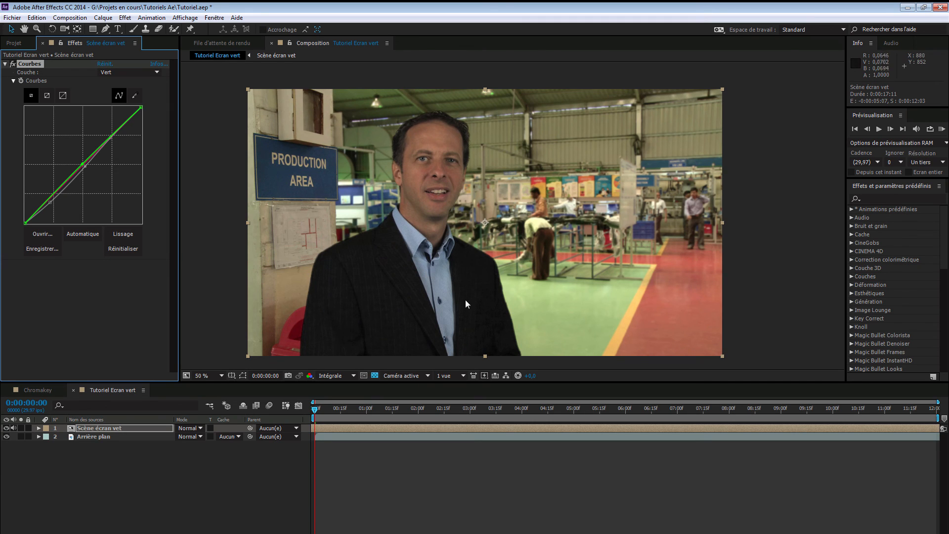
{"action": "left_click", "coordinate": [4, 64]}
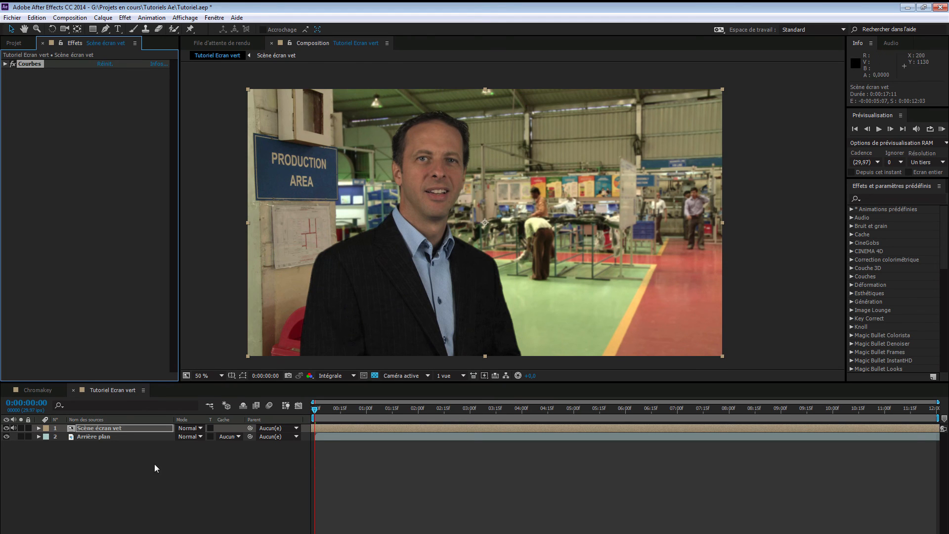
Apply Key Correct's Light Wrap to the Scène écran vet layer, using Arrière plan as its background layer
{"action": "left_click", "coordinate": [123, 426]}
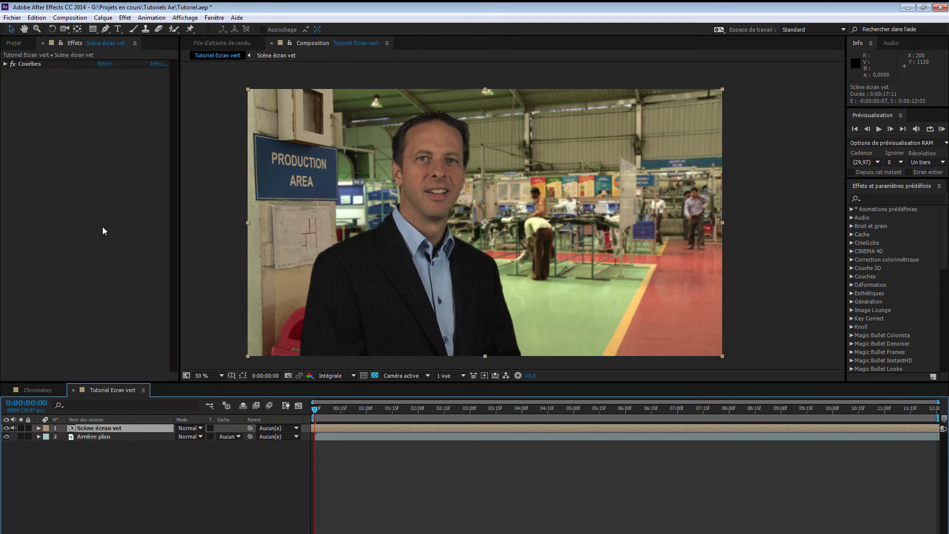
{"action": "right_click", "coordinate": [55, 93]}
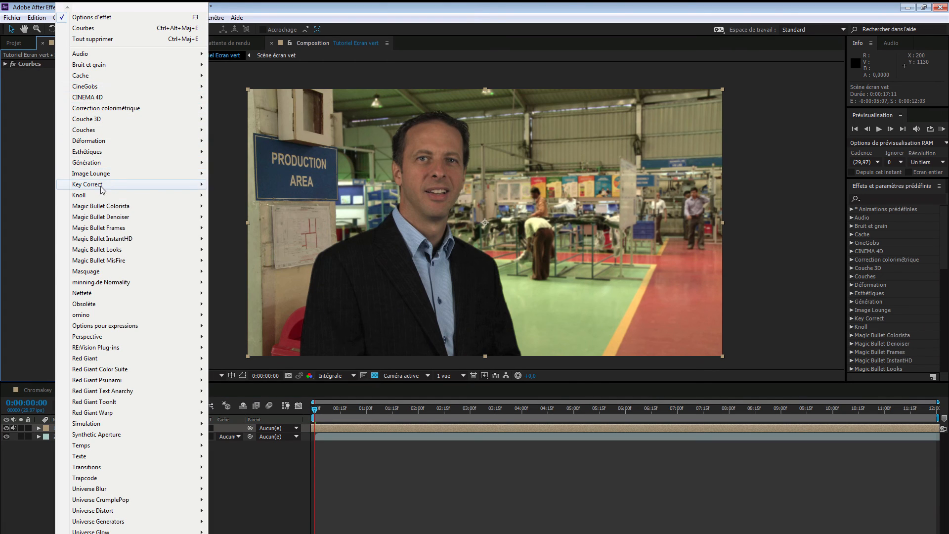
{"action": "mouse_move", "coordinate": [104, 188]}
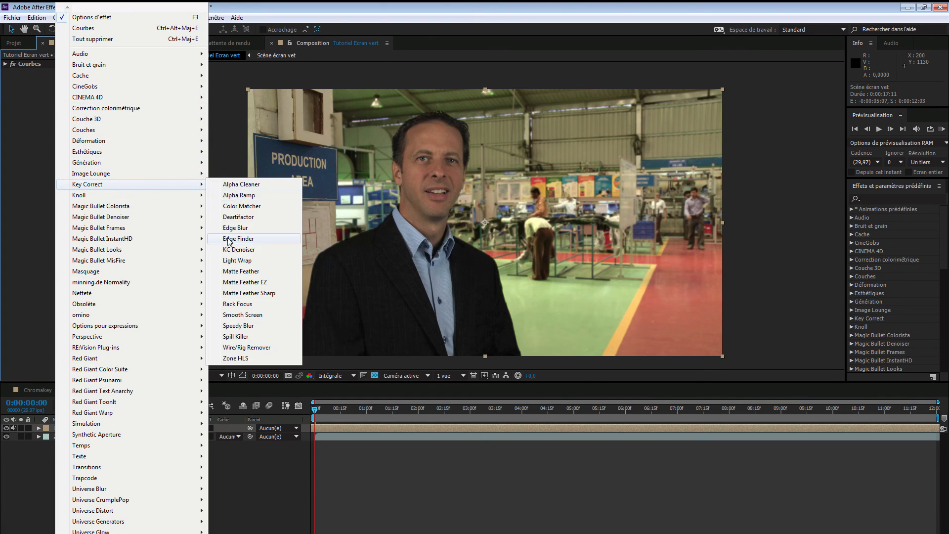
{"action": "left_click", "coordinate": [250, 260]}
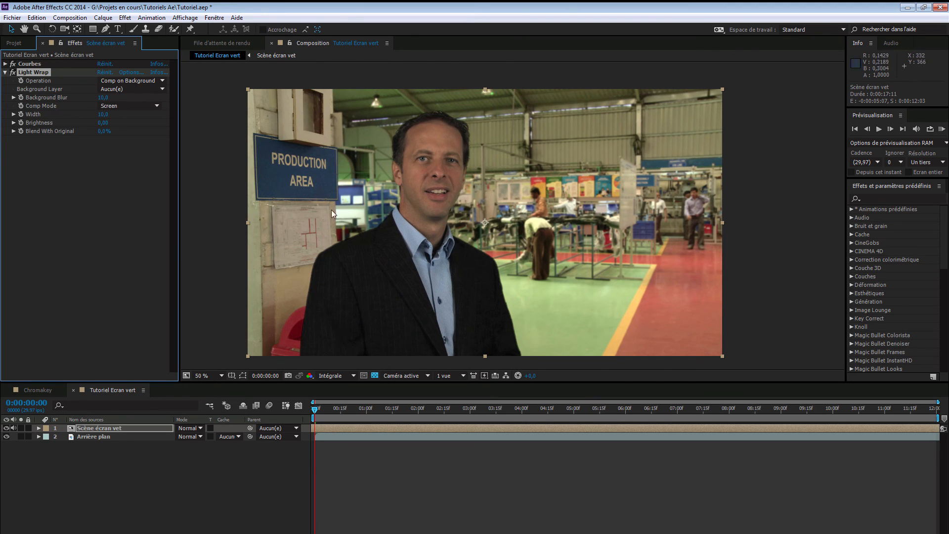
{"action": "left_click", "coordinate": [115, 90]}
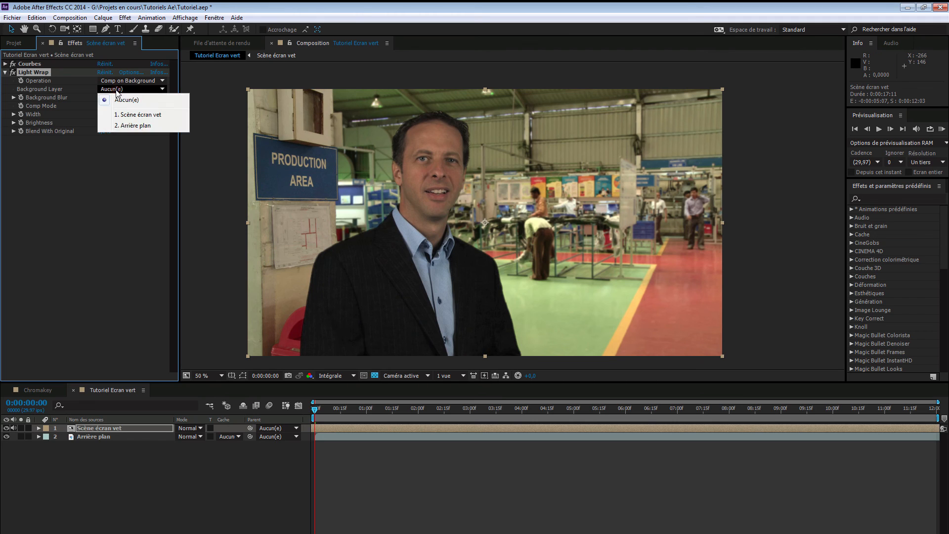
{"action": "left_click", "coordinate": [133, 126]}
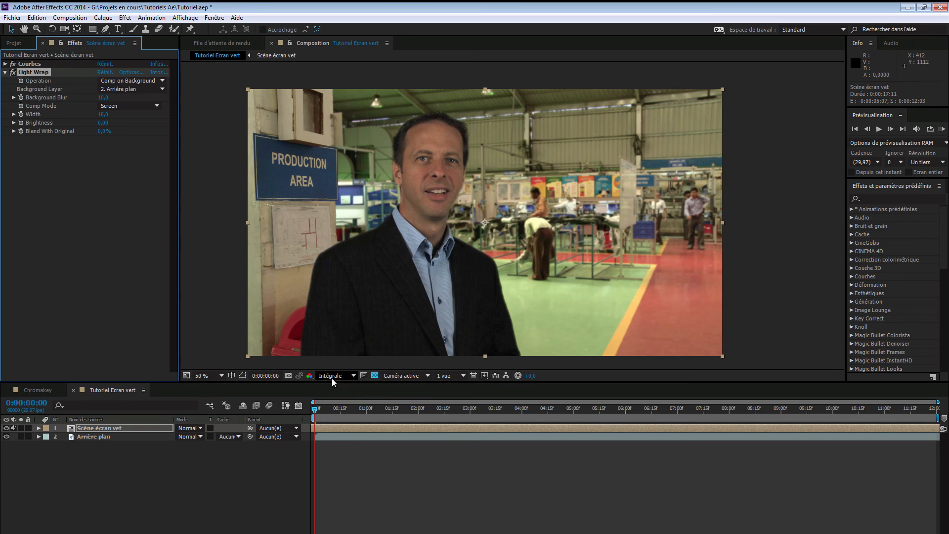
Set the Light Wrap's Width to 50 and its Background Blur to 60
{"action": "left_click", "coordinate": [103, 118]}
{"action": "type", "text": "50"}
{"action": "key", "text": "Return"}
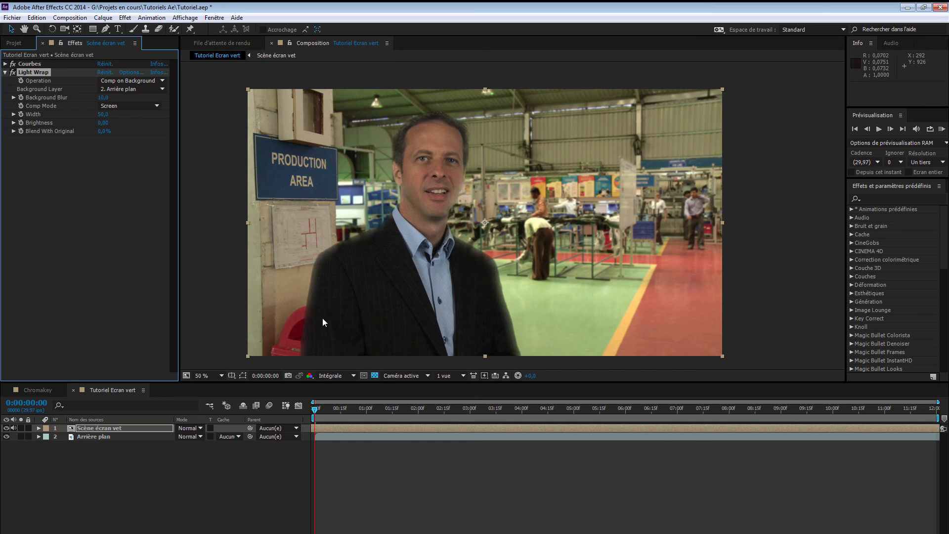
{"action": "left_click", "coordinate": [102, 98]}
{"action": "type", "text": "60"}
{"action": "key", "text": "Return"}
Set the Light Wrap's Brightness to -0,75 and Blend With Original to 25 %
{"action": "left_click", "coordinate": [103, 123]}
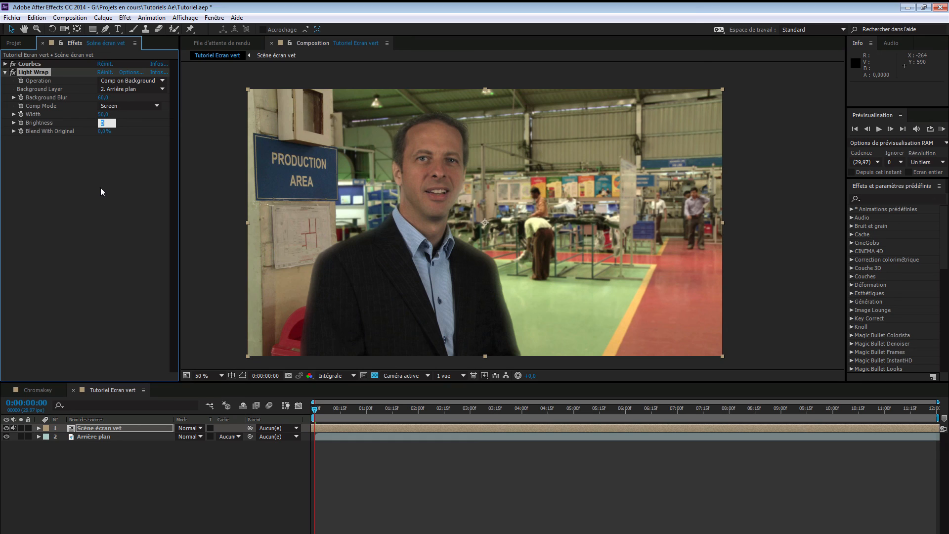
{"action": "type", "text": "-.75"}
{"action": "key", "text": "Return"}
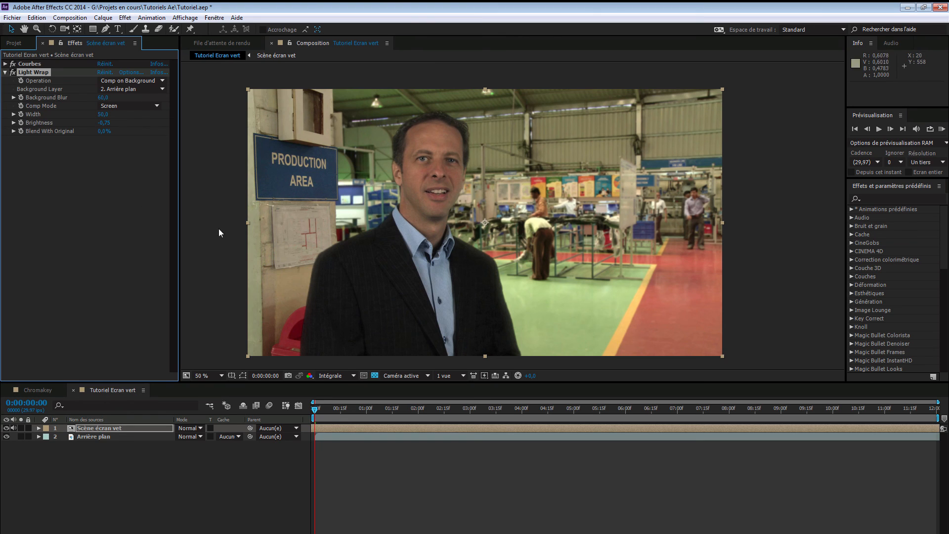
{"action": "left_click", "coordinate": [105, 131]}
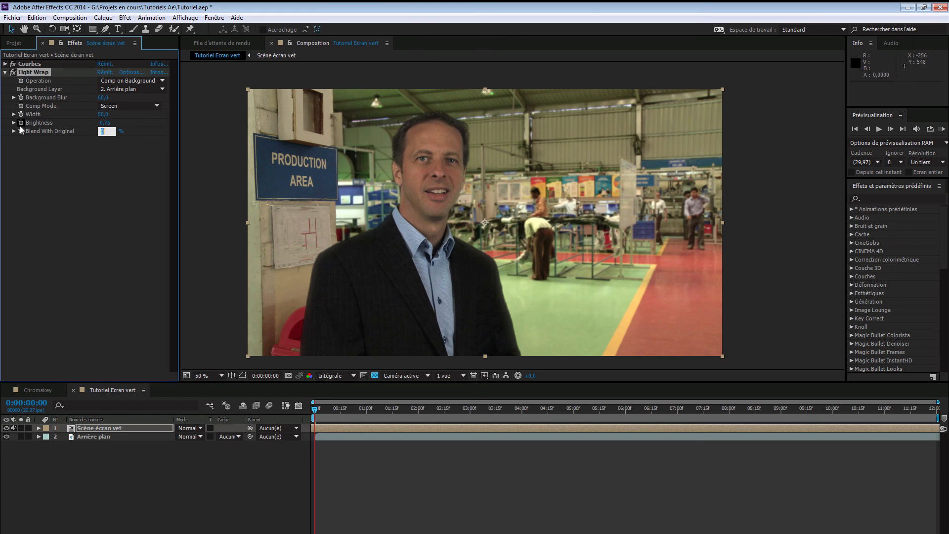
{"action": "type", "text": "25,"}
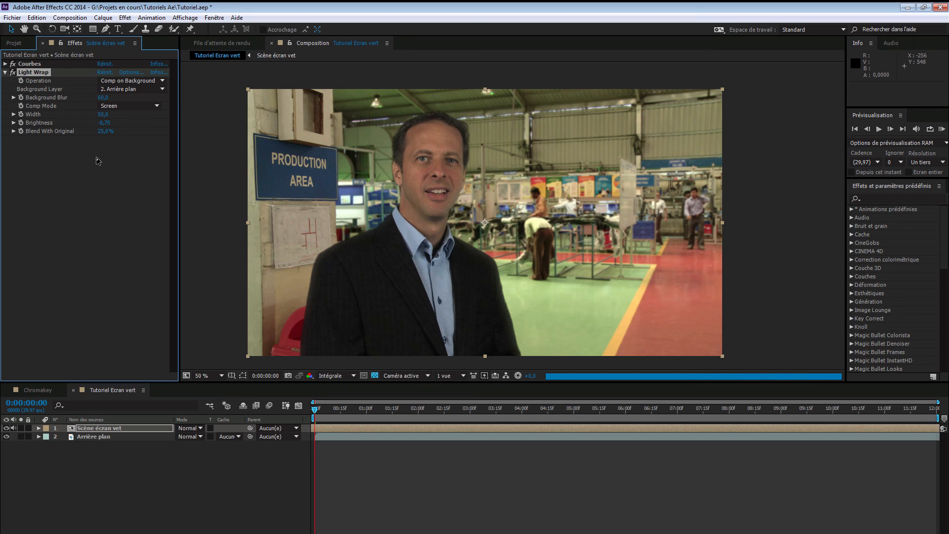
Collapse the Light Wrap effect and toggle it off and on repeatedly to compare the man's edges, leaving it enabled
{"action": "left_click", "coordinate": [5, 72]}
{"action": "left_click", "coordinate": [13, 72]}
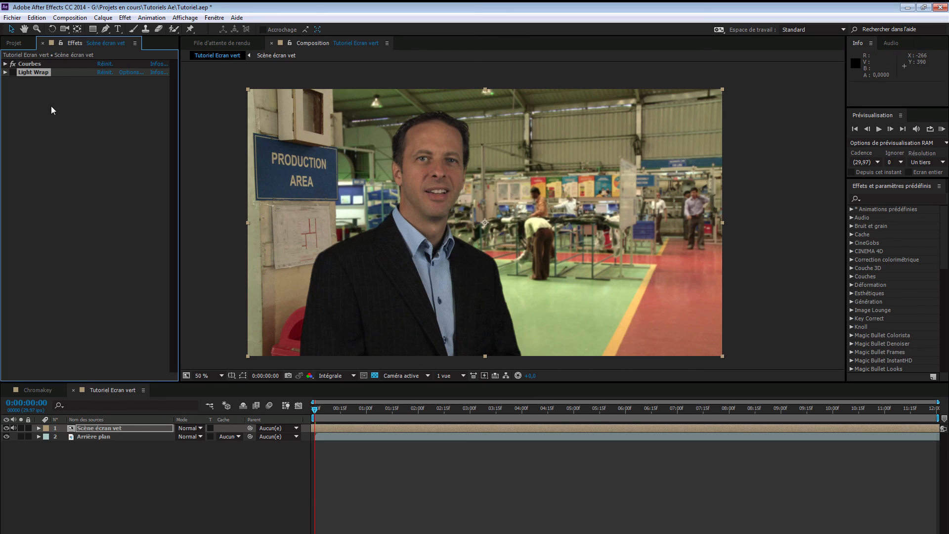
{"action": "left_click", "coordinate": [13, 72]}
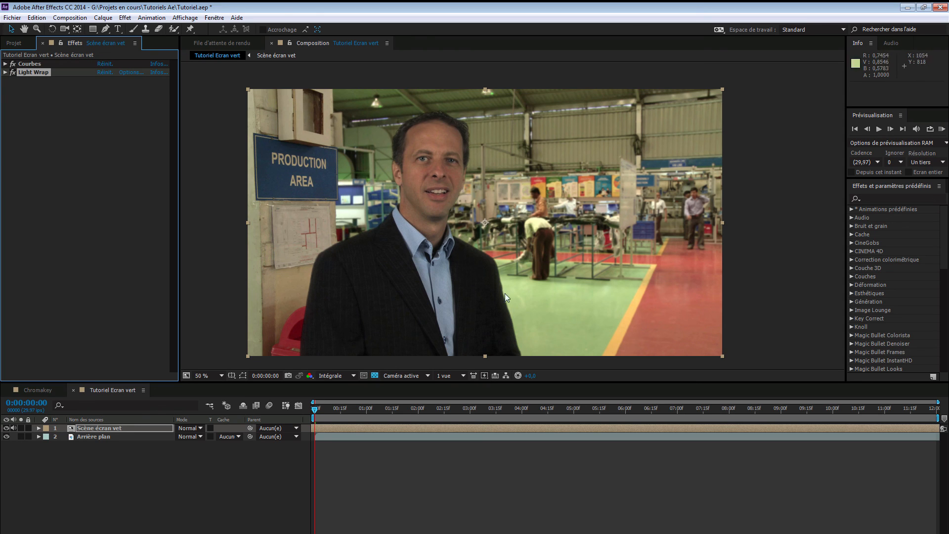
{"action": "left_click", "coordinate": [13, 72]}
{"action": "left_click", "coordinate": [13, 72]}
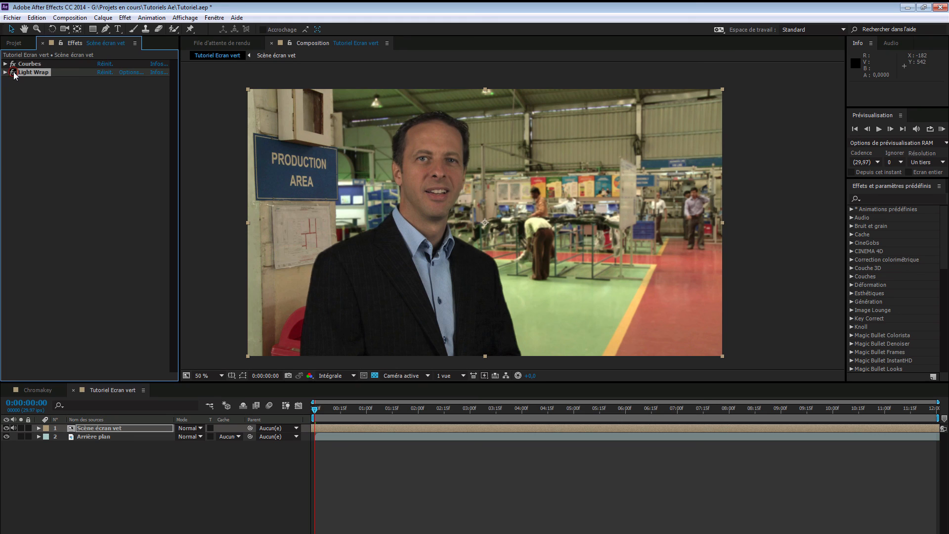
{"action": "left_click", "coordinate": [12, 73]}
{"action": "left_click", "coordinate": [13, 72]}
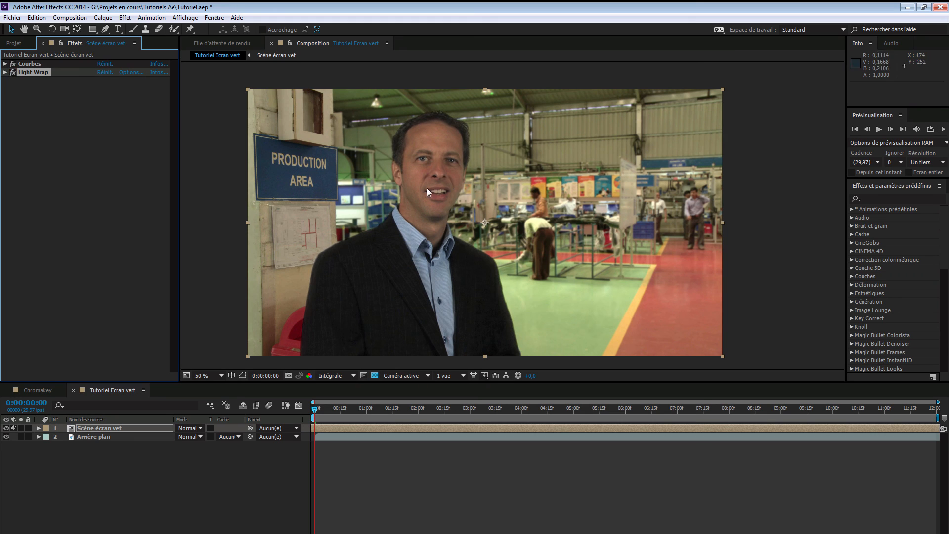